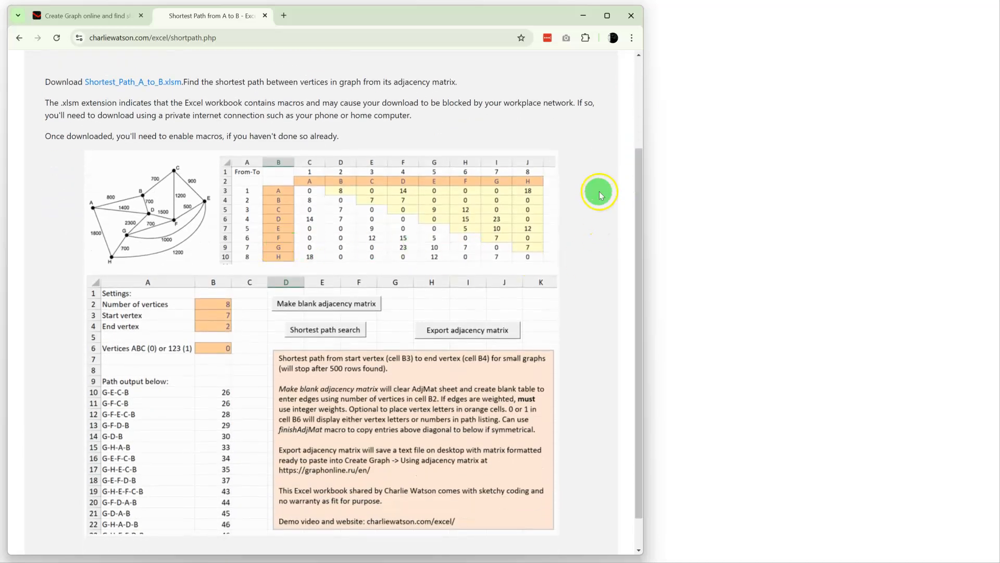
Download the Shortest_Path_A_to_B.xlsm workbook from the web page and check it in the recent download history.
{"action": "scroll", "coordinate": [468, 414], "scroll_direction": "up", "scroll_amount": 1}
{"action": "scroll", "coordinate": [467, 414], "scroll_direction": "up", "scroll_amount": 2}
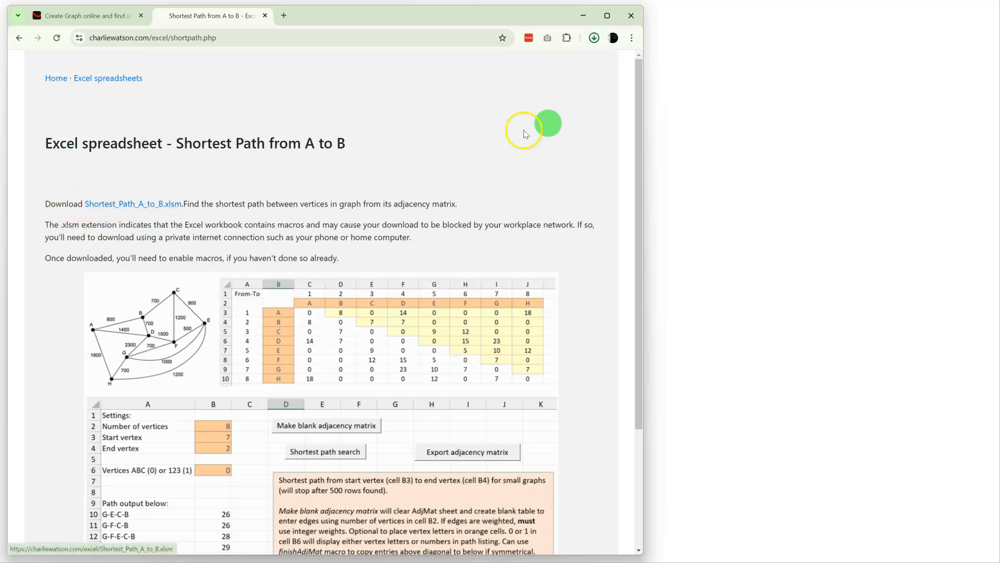
{"action": "left_click", "coordinate": [594, 38]}
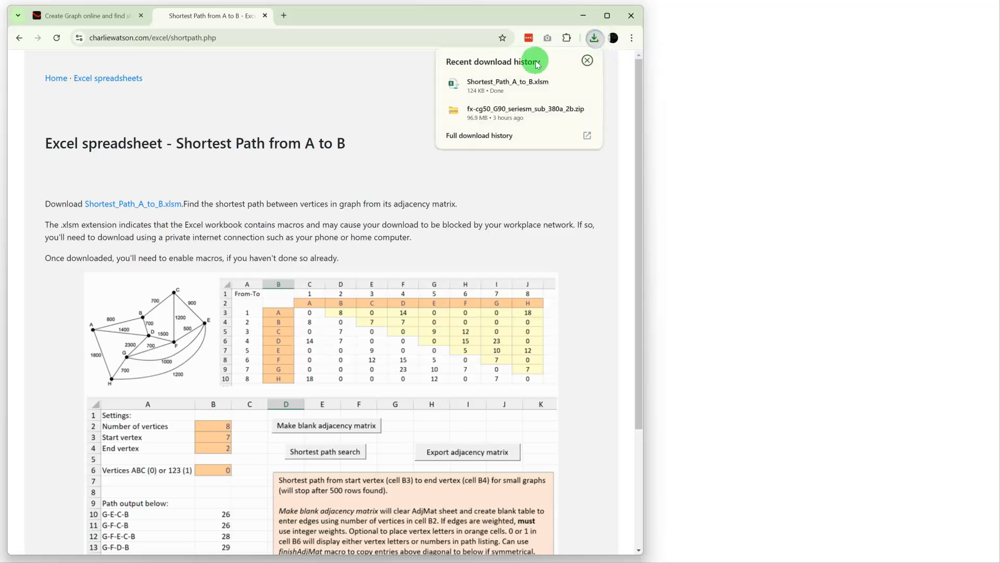
{"action": "left_click", "coordinate": [588, 60]}
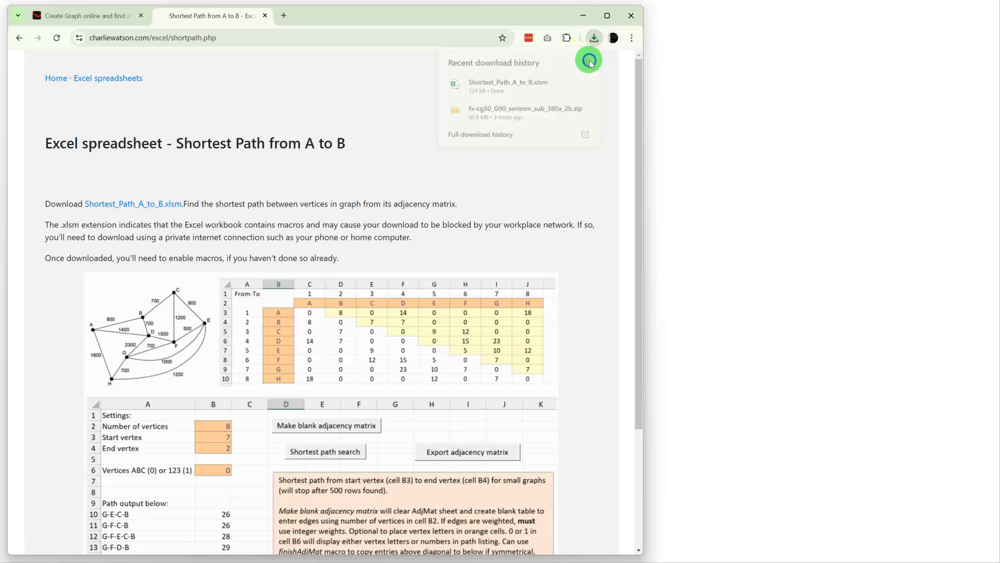
Switch to the Downloads folder in File Explorer and reposition its window.
{"action": "left_click", "coordinate": [580, 20]}
{"action": "left_click", "coordinate": [317, 560]}
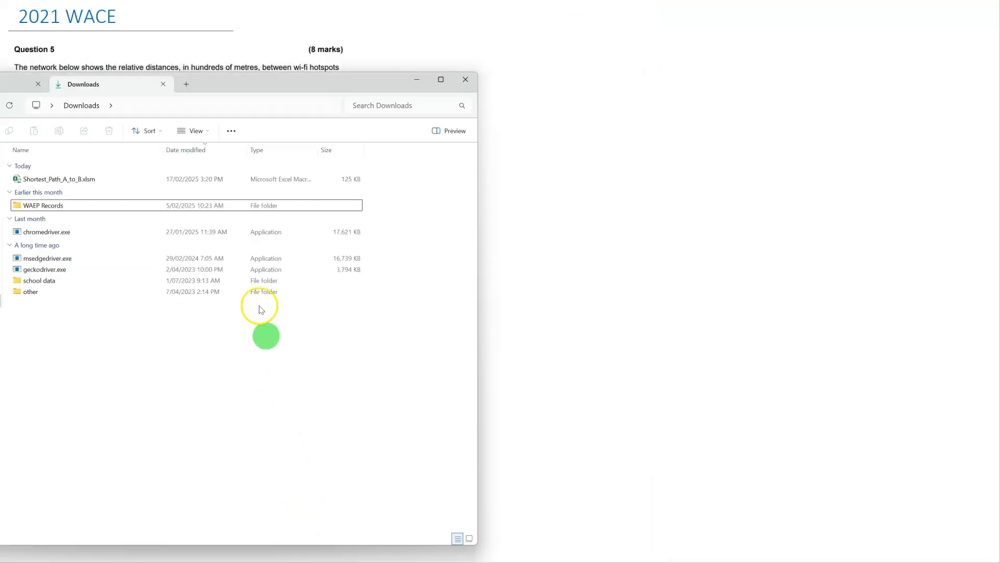
{"action": "left_click_drag", "start_coordinate": [239, 83], "coordinate": [235, 12]}
Unblock Shortest_Path_A_to_B.xlsm in its file properties and apply the change.
{"action": "left_click", "coordinate": [48, 113]}
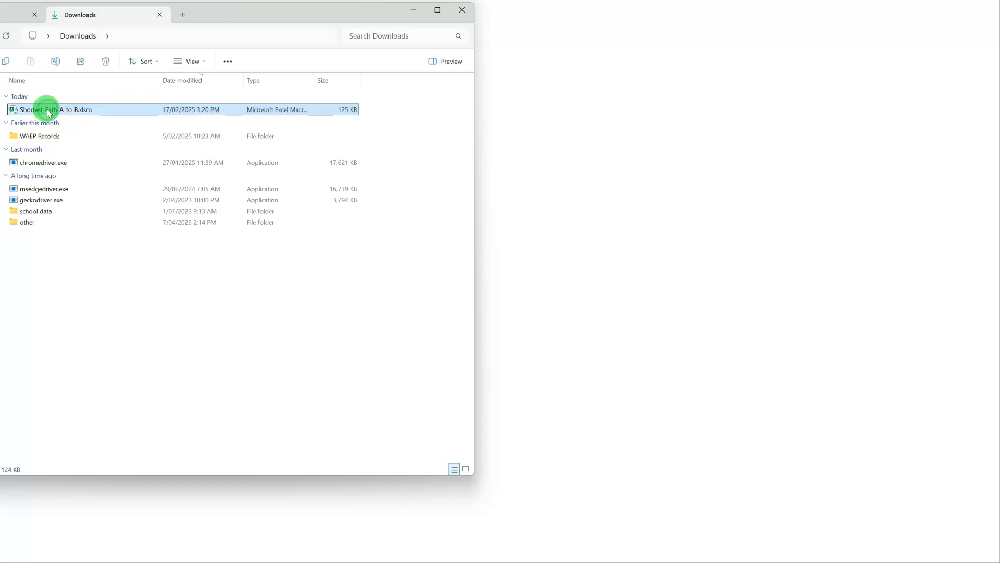
{"action": "right_click", "coordinate": [49, 113]}
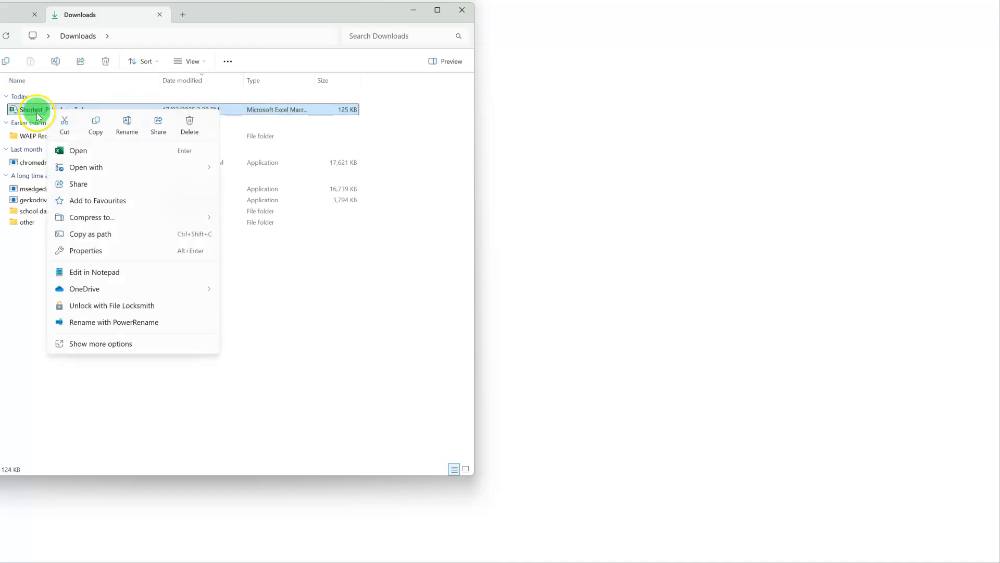
{"action": "left_click", "coordinate": [85, 250]}
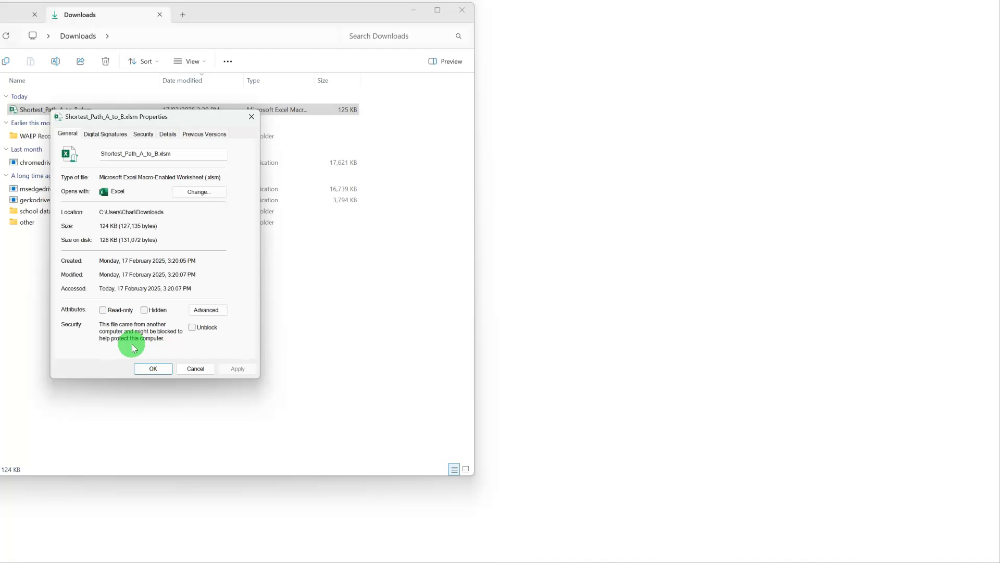
{"action": "left_click", "coordinate": [192, 327]}
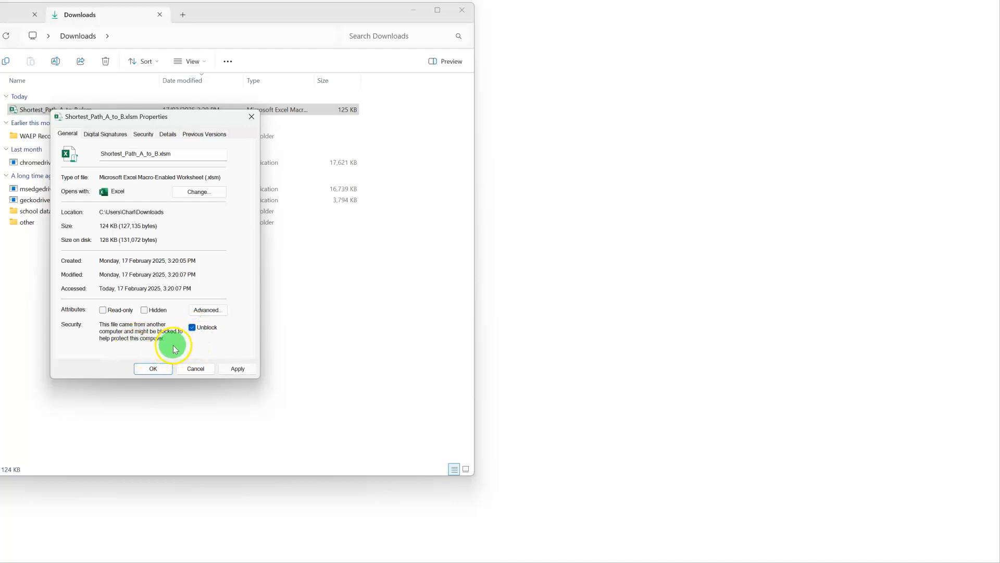
{"action": "left_click", "coordinate": [238, 372]}
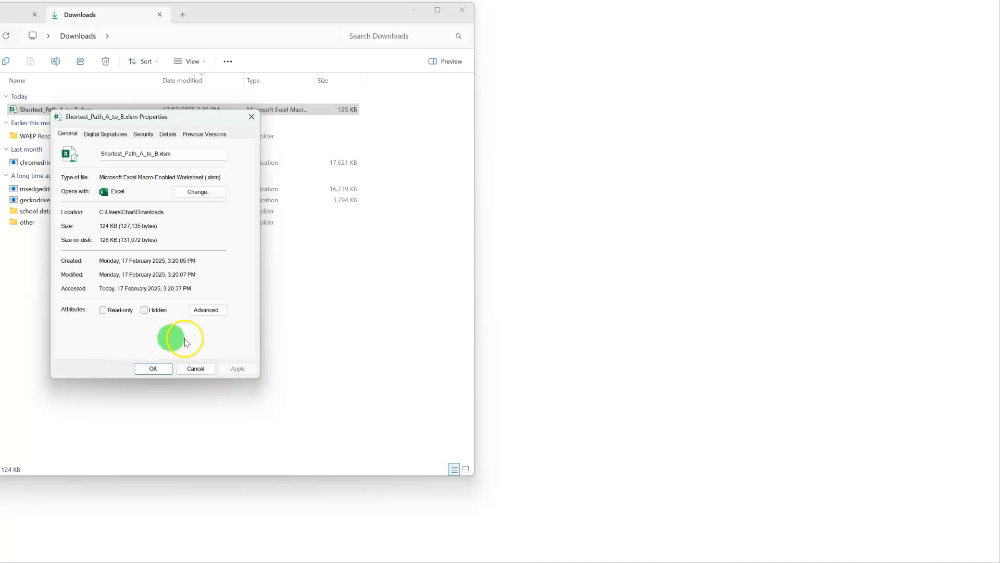
{"action": "left_click", "coordinate": [154, 369]}
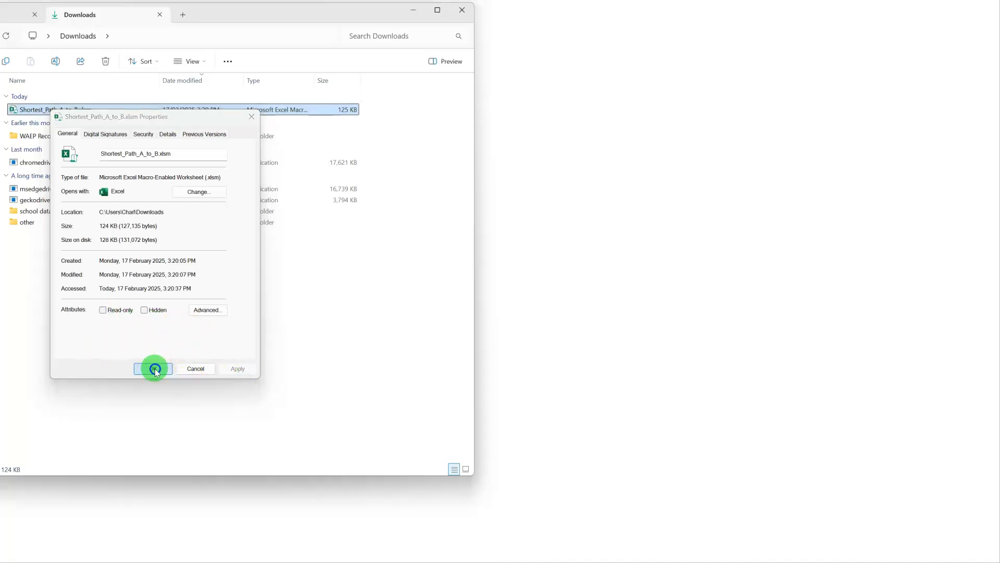
Switch to the Shortest_Path_A_to_B.xlsm workbook in Excel and move its window over the exam question.
{"action": "left_click", "coordinate": [414, 12]}
{"action": "key", "text": "alt+Tab"}
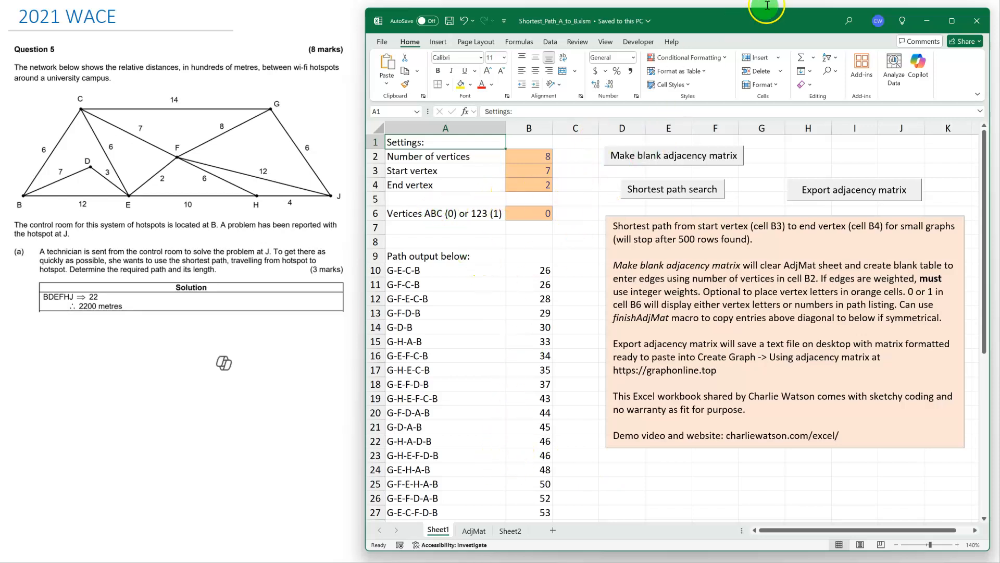
{"action": "left_click_drag", "start_coordinate": [771, 29], "coordinate": [411, 26]}
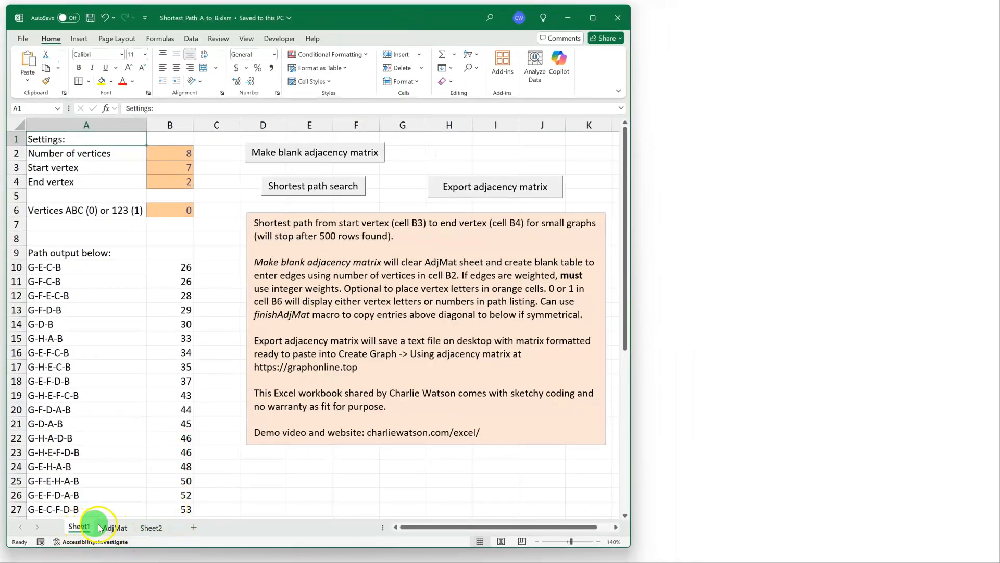
Examine the adjacency matrix on the AdjMat sheet and the past-exam example matrices on Sheet2.
{"action": "left_click", "coordinate": [114, 528]}
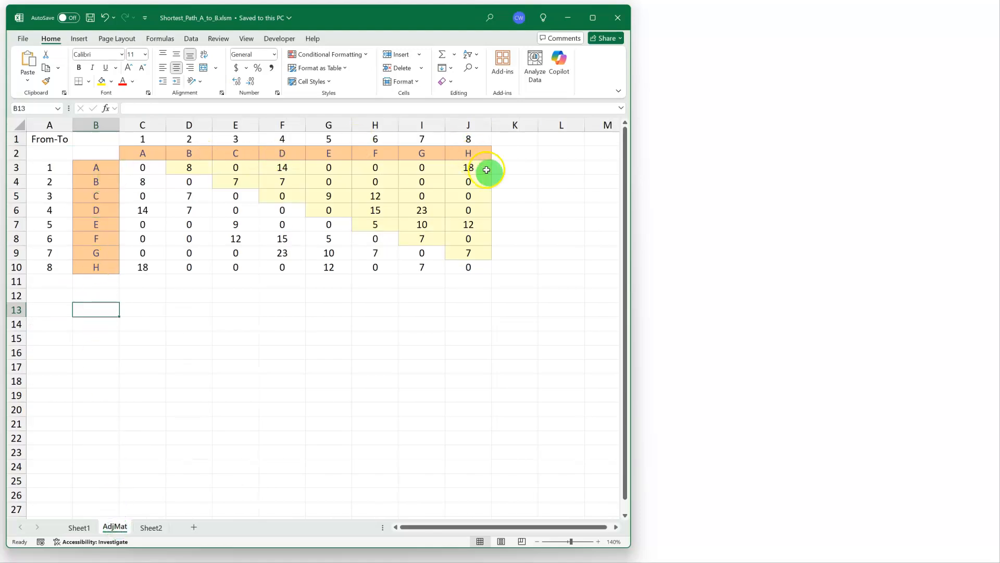
{"action": "left_click", "coordinate": [157, 528]}
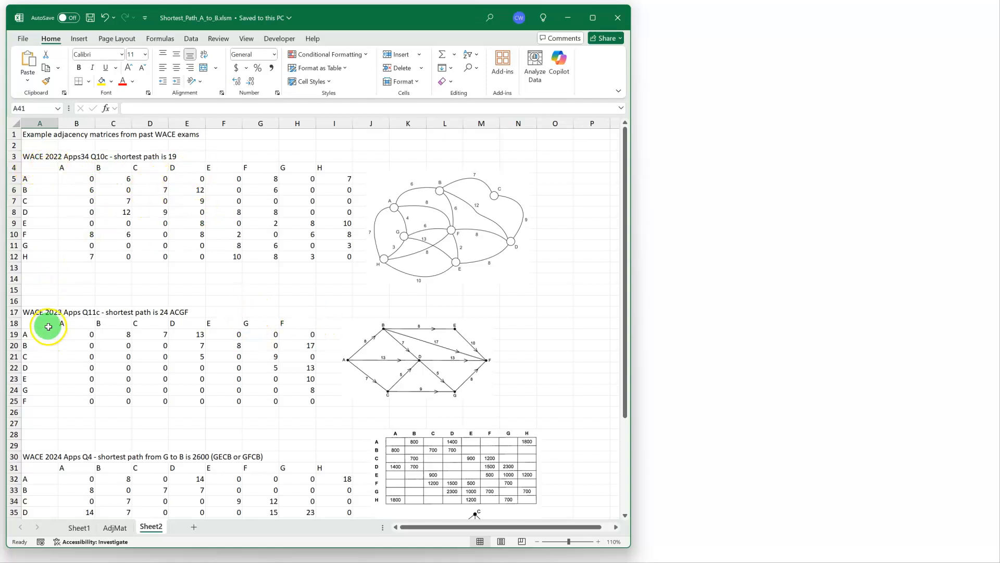
{"action": "scroll", "coordinate": [89, 424], "scroll_direction": "down", "scroll_amount": 5}
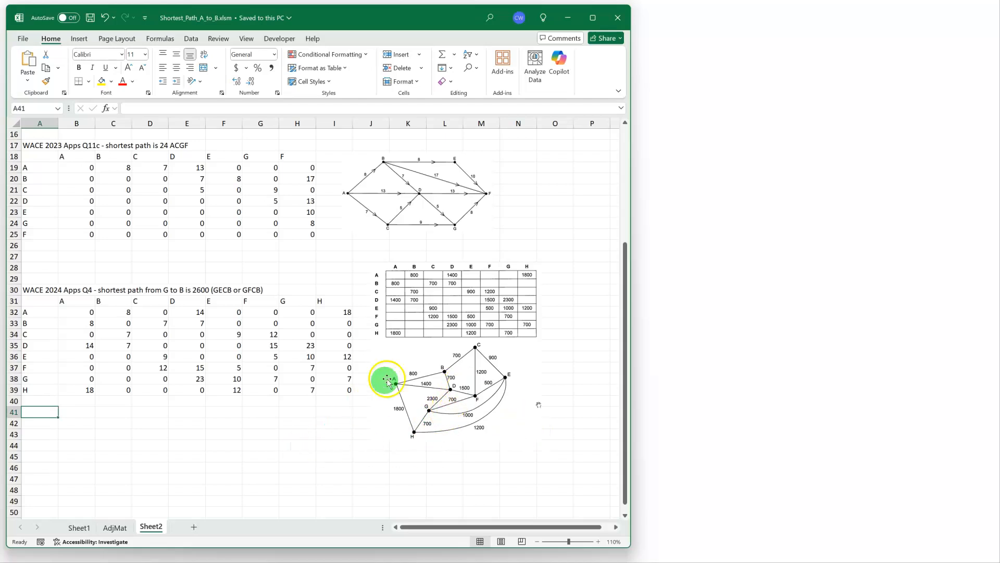
{"action": "left_click", "coordinate": [80, 527]}
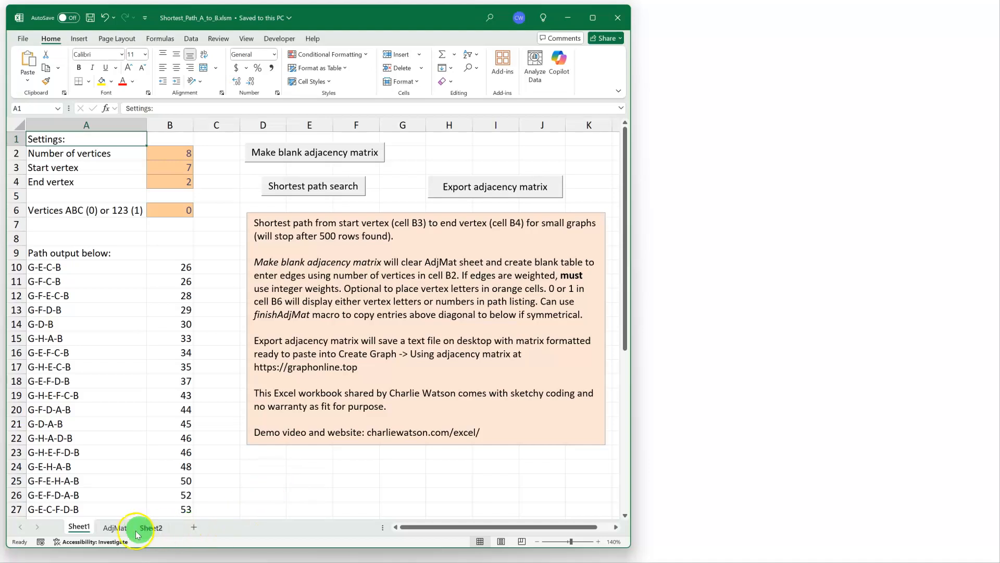
{"action": "left_click", "coordinate": [113, 528]}
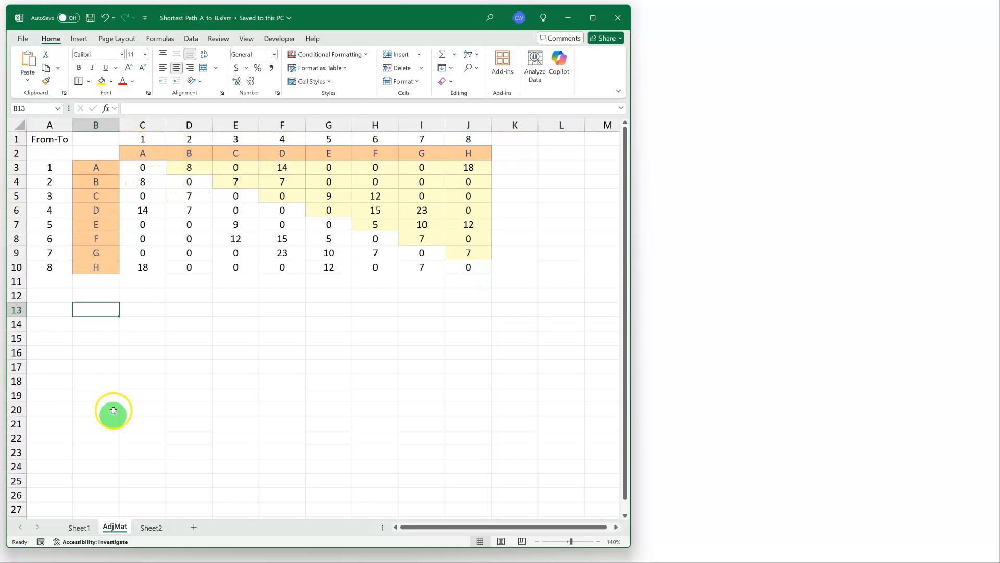
Run the shortest path search on Sheet1 and review the full list of paths and their lengths.
{"action": "left_click", "coordinate": [79, 527]}
{"action": "left_click", "coordinate": [302, 190]}
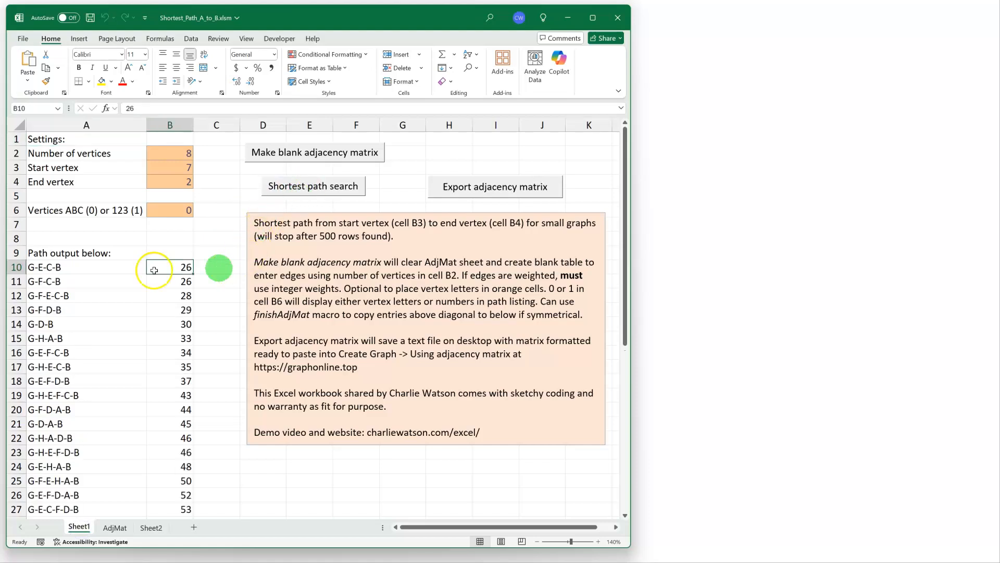
{"action": "left_click", "coordinate": [44, 269]}
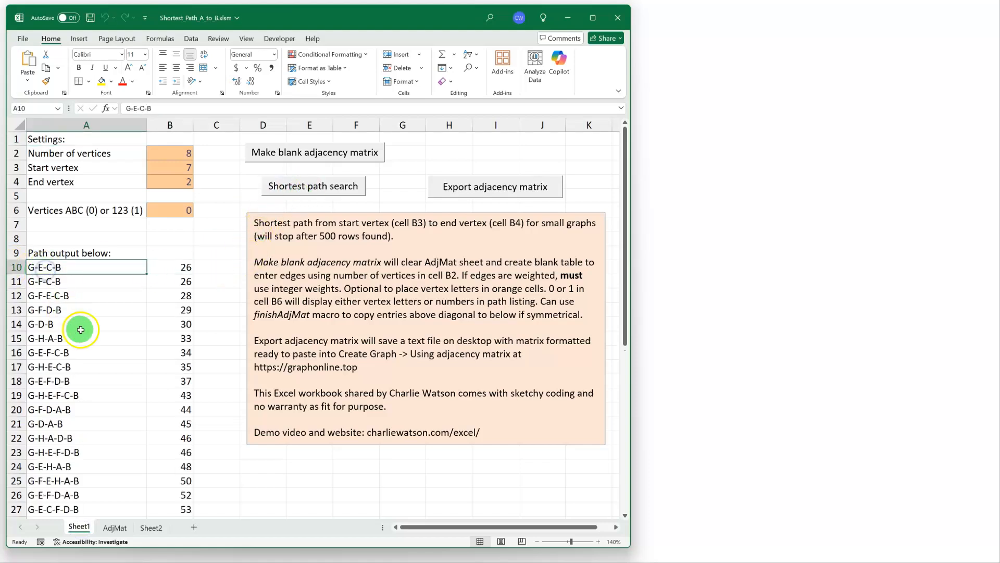
{"action": "left_click", "coordinate": [78, 284]}
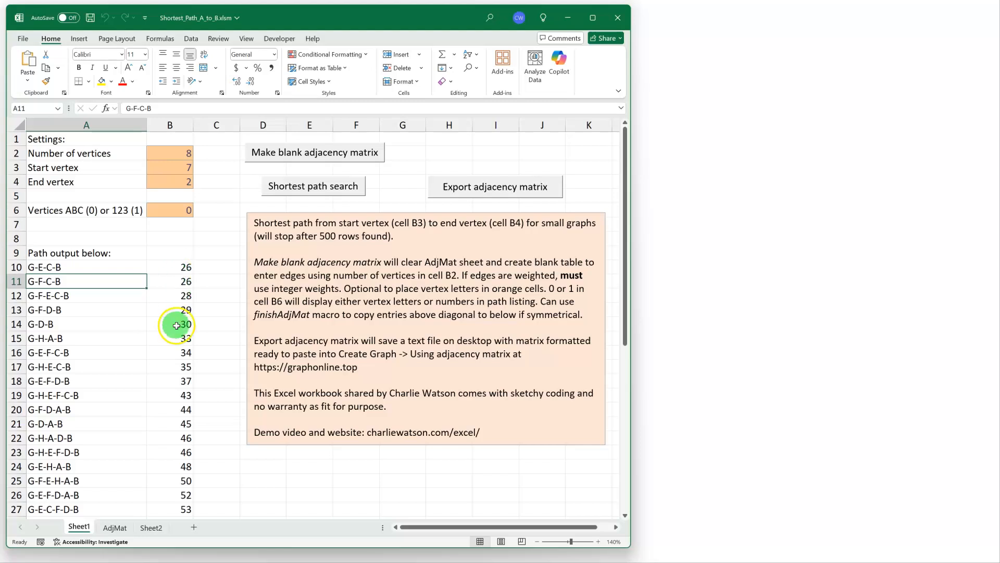
{"action": "scroll", "coordinate": [178, 323], "scroll_direction": "down", "scroll_amount": 9}
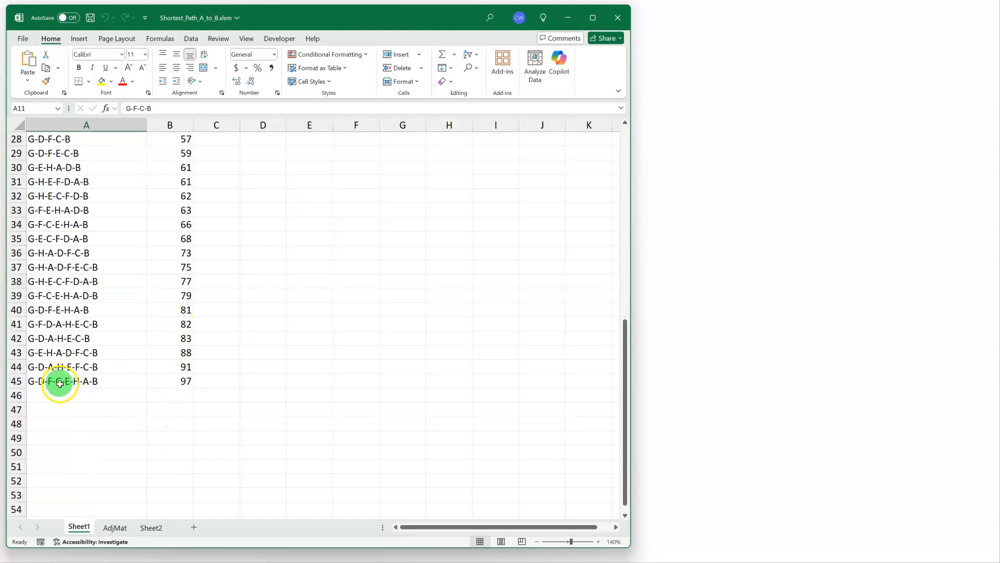
{"action": "scroll", "coordinate": [171, 386], "scroll_direction": "up", "scroll_amount": 7}
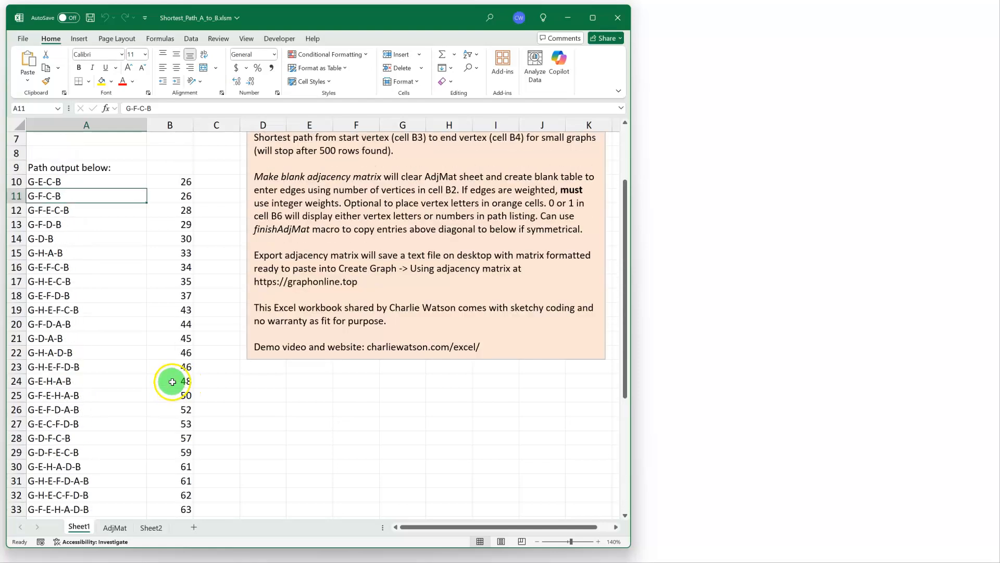
{"action": "scroll", "coordinate": [172, 382], "scroll_direction": "up", "scroll_amount": 2}
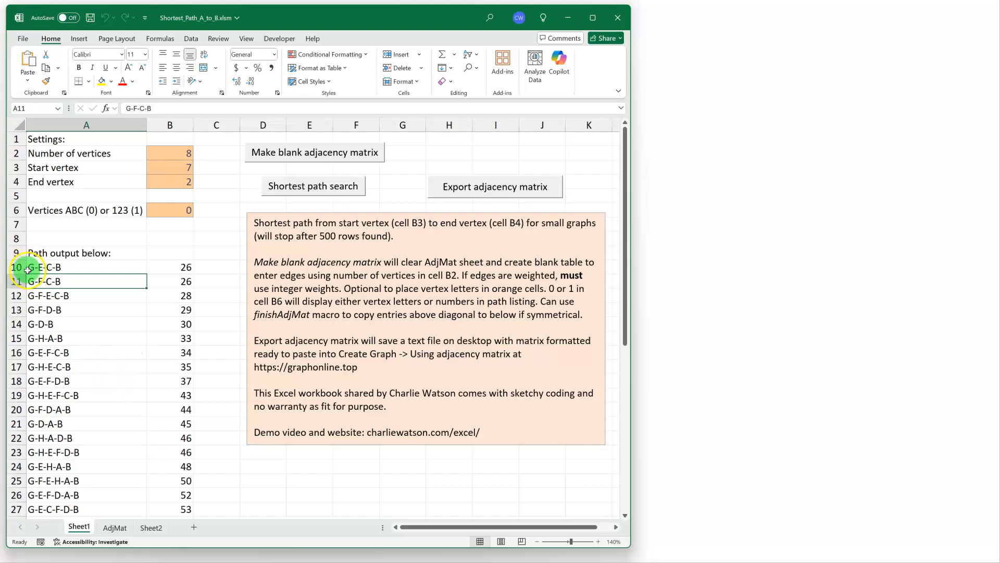
Compare the start and end vertex settings on Sheet1 with the vertex numbers and letters on the AdjMat sheet.
{"action": "left_click", "coordinate": [175, 167]}
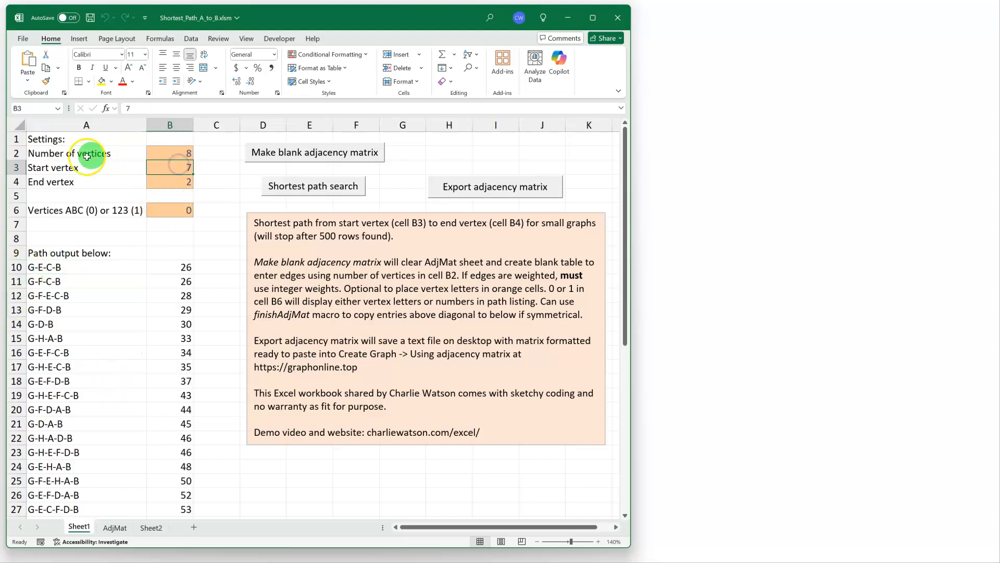
{"action": "left_click", "coordinate": [48, 170]}
{"action": "left_click", "coordinate": [175, 170]}
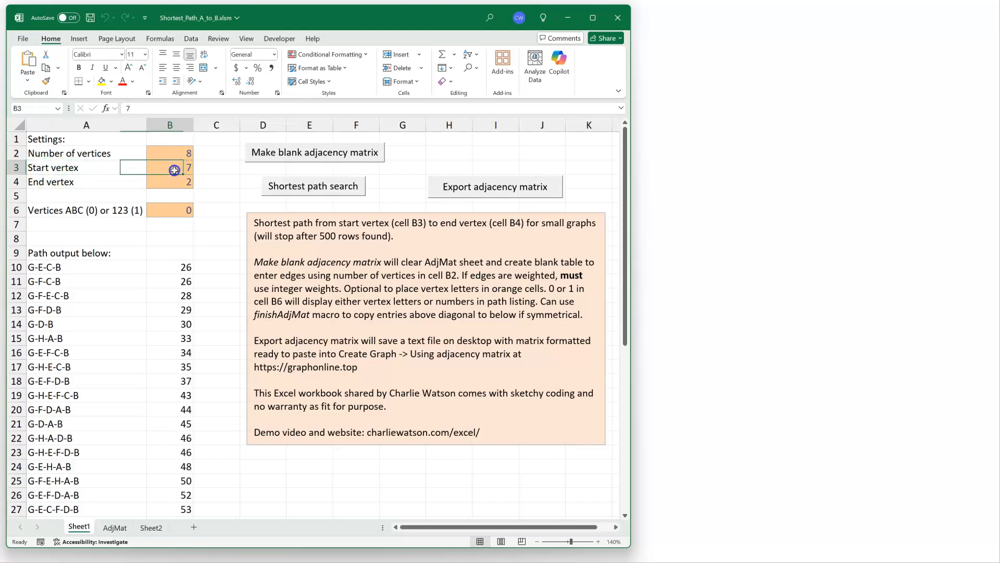
{"action": "left_click", "coordinate": [116, 527]}
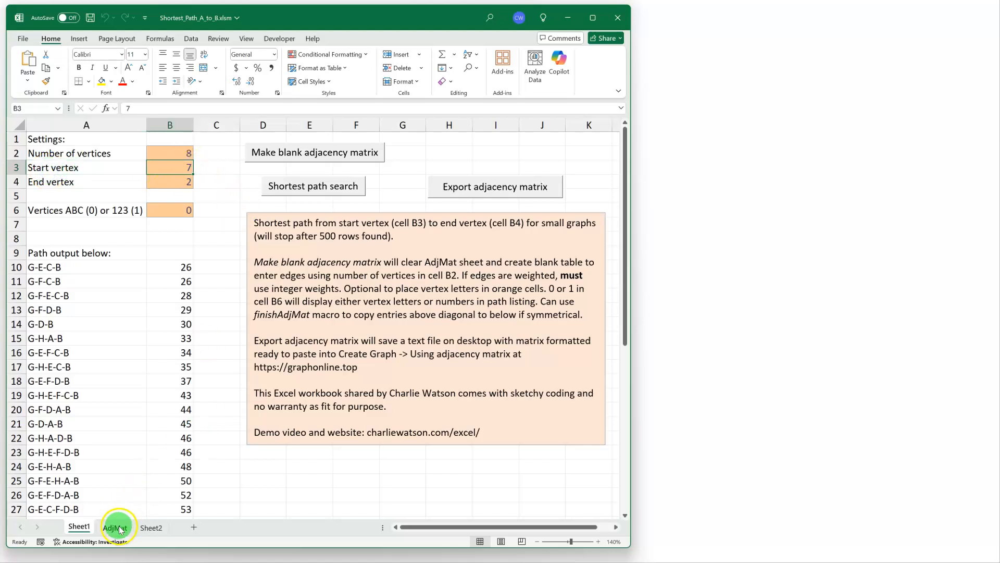
{"action": "left_click", "coordinate": [420, 152]}
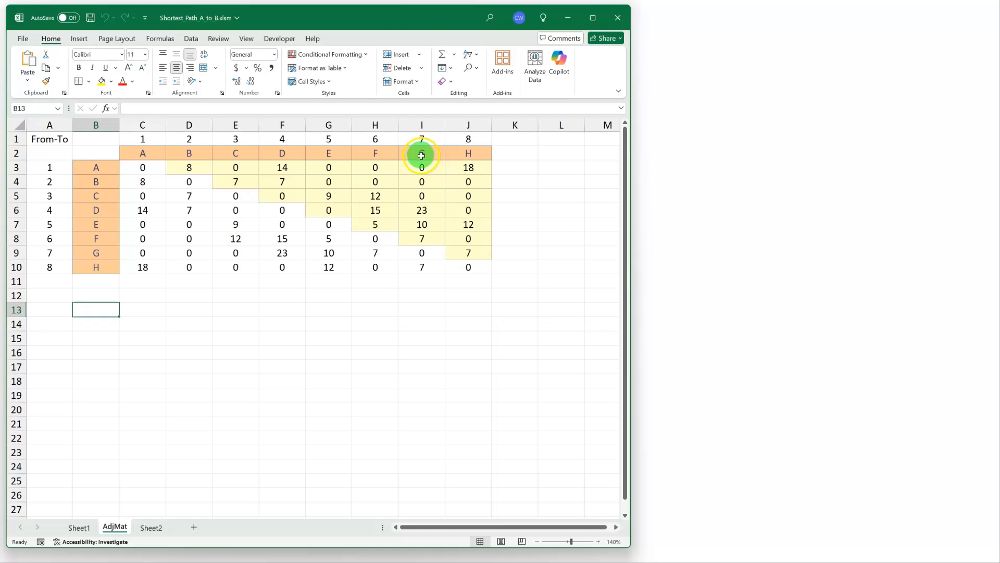
{"action": "left_click", "coordinate": [441, 149]}
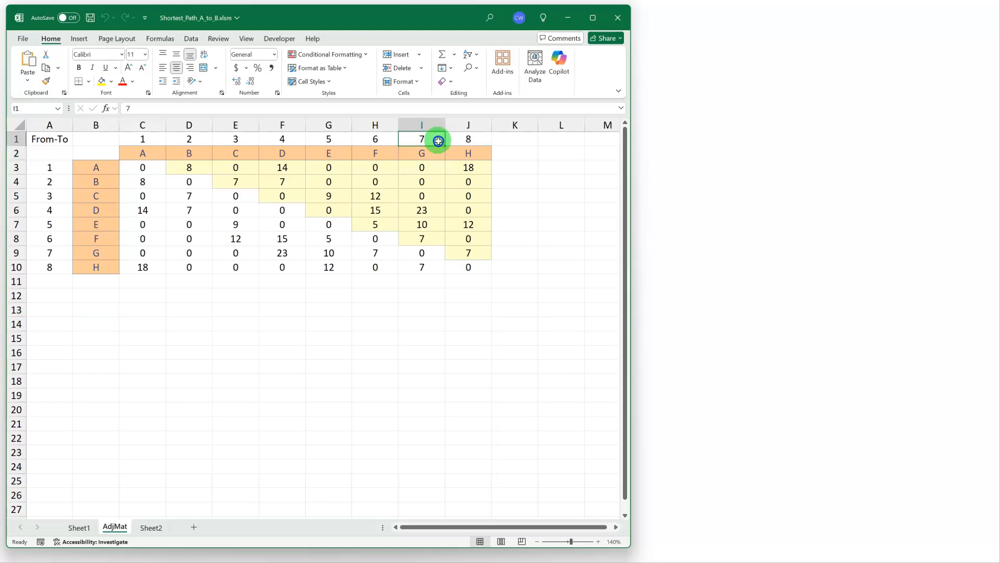
{"action": "left_click", "coordinate": [79, 527]}
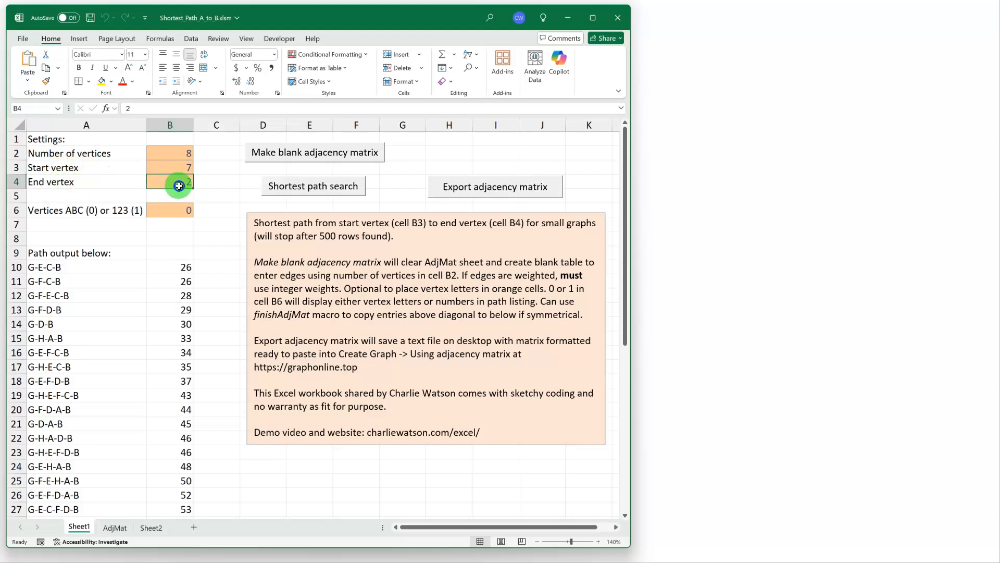
{"action": "left_click", "coordinate": [114, 527]}
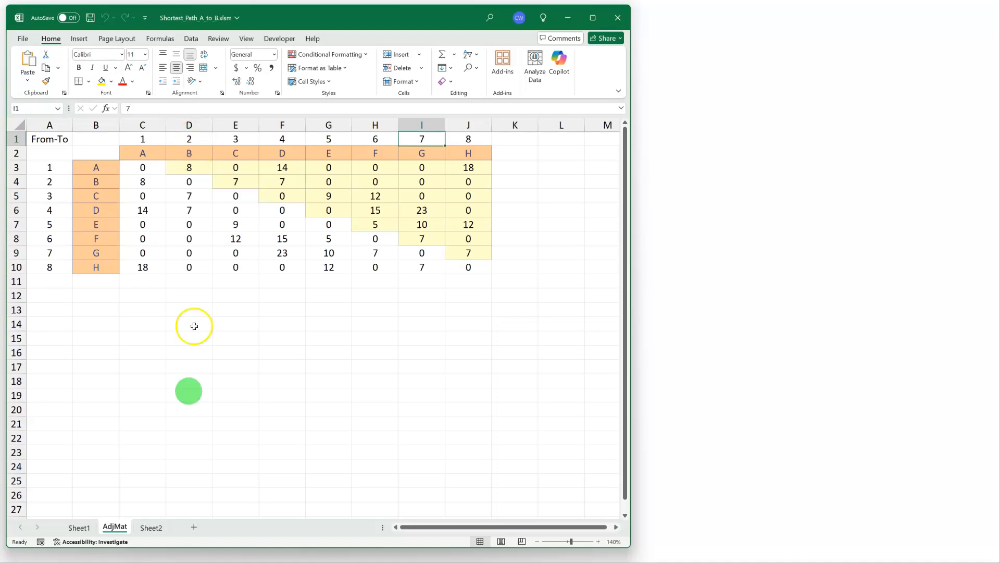
{"action": "left_click", "coordinate": [83, 528]}
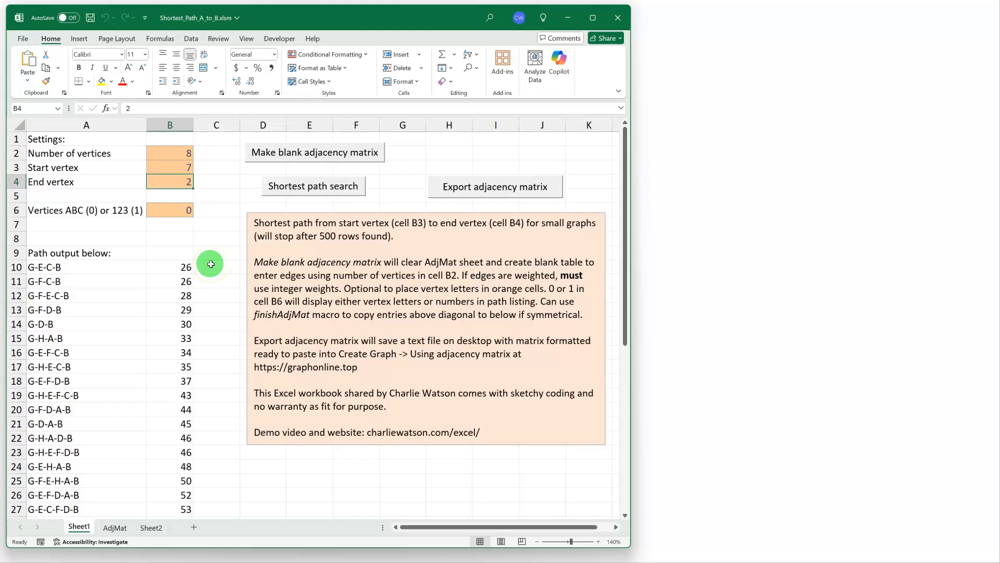
{"action": "left_click", "coordinate": [177, 166]}
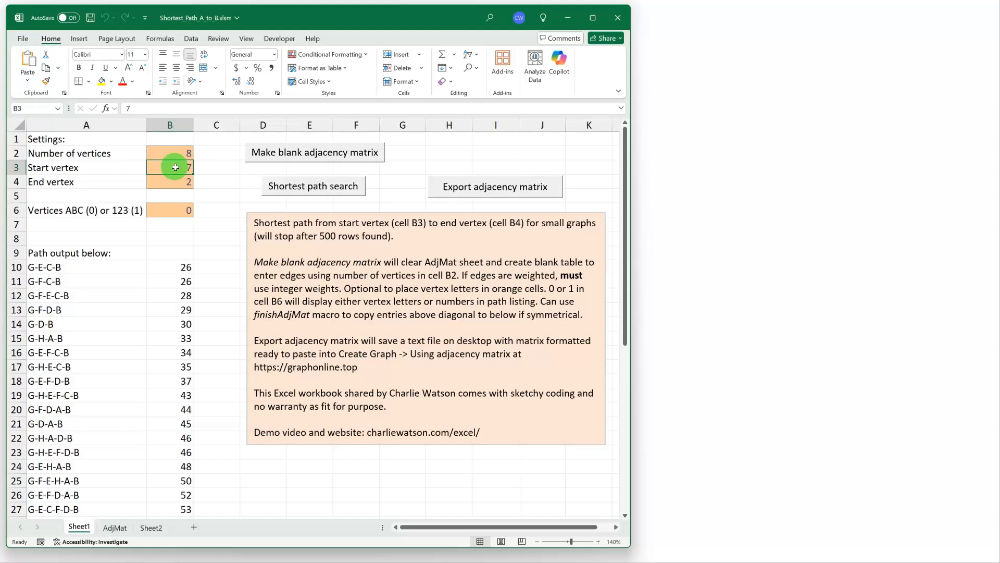
{"action": "left_click", "coordinate": [286, 182]}
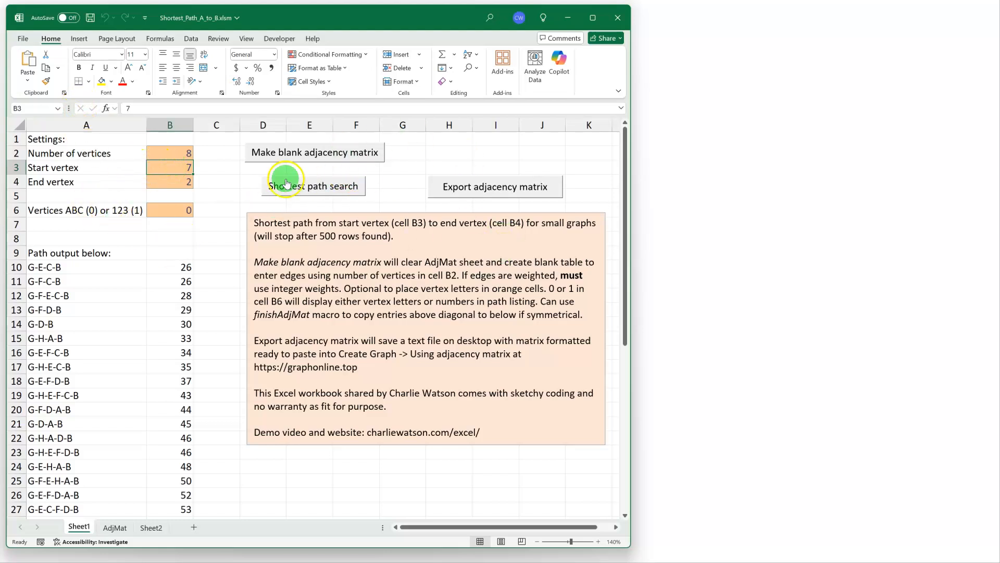
Open the macro settings in the Excel Trust Center.
{"action": "left_click", "coordinate": [277, 42]}
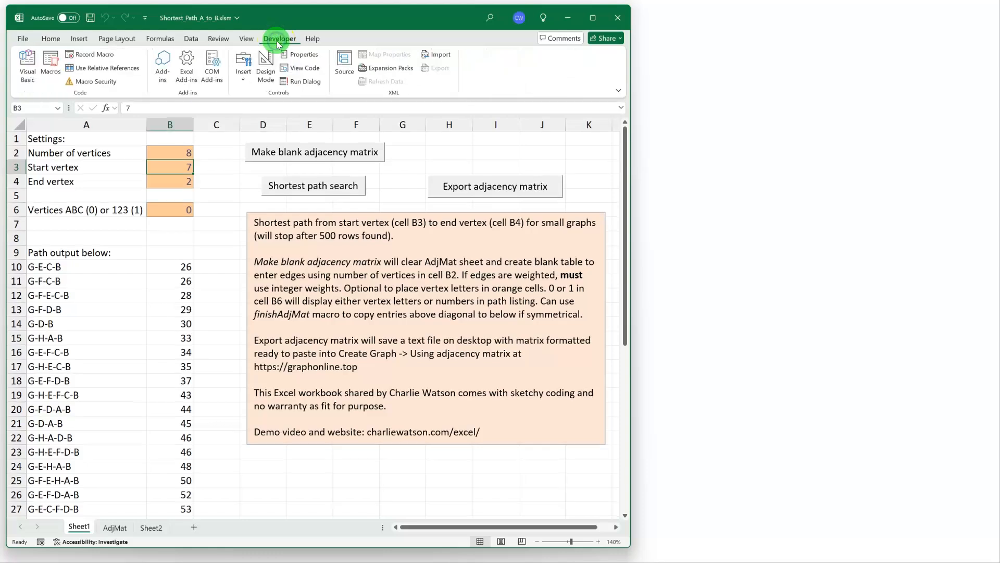
{"action": "left_click", "coordinate": [292, 69]}
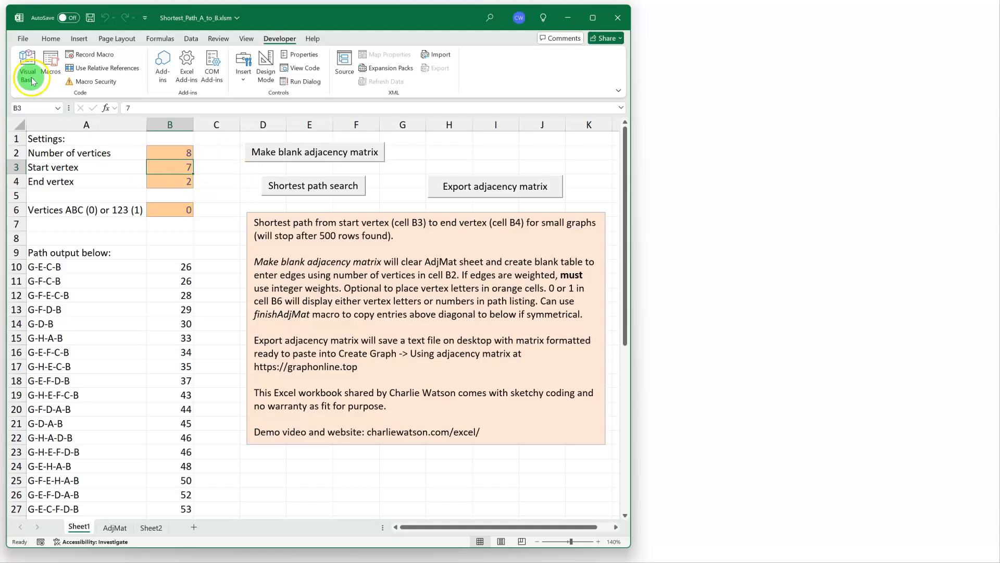
{"action": "left_click", "coordinate": [19, 41]}
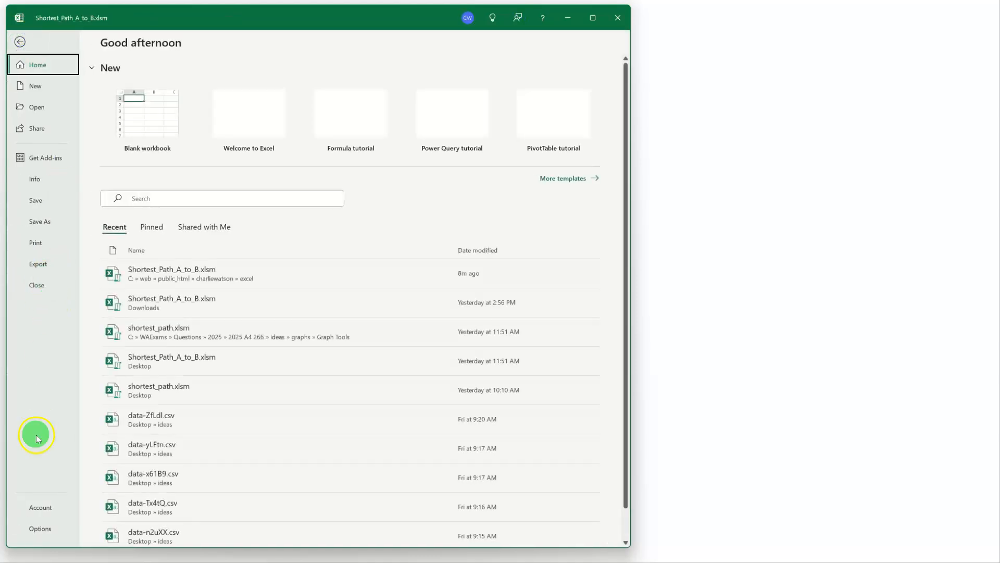
{"action": "left_click", "coordinate": [36, 528]}
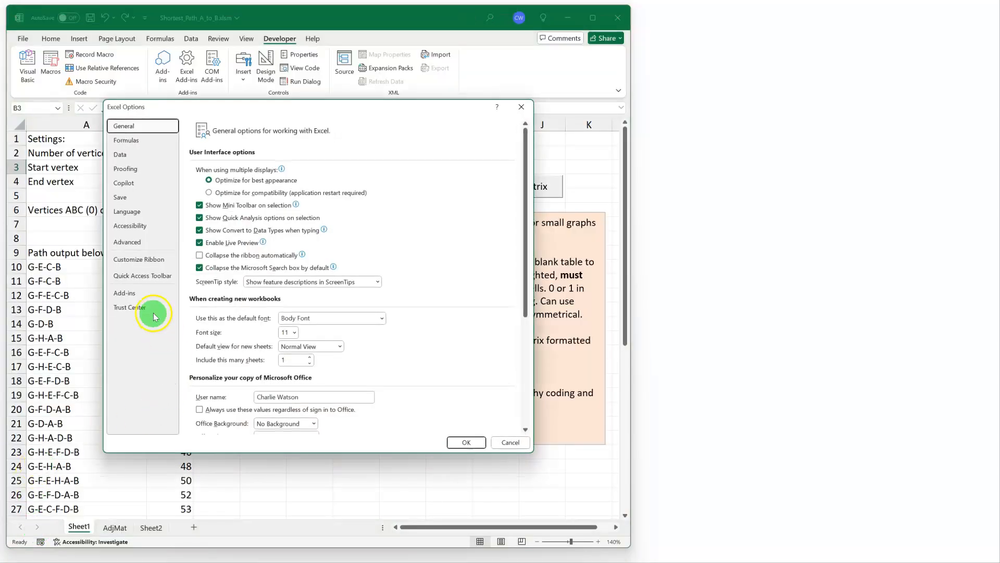
{"action": "left_click", "coordinate": [139, 310]}
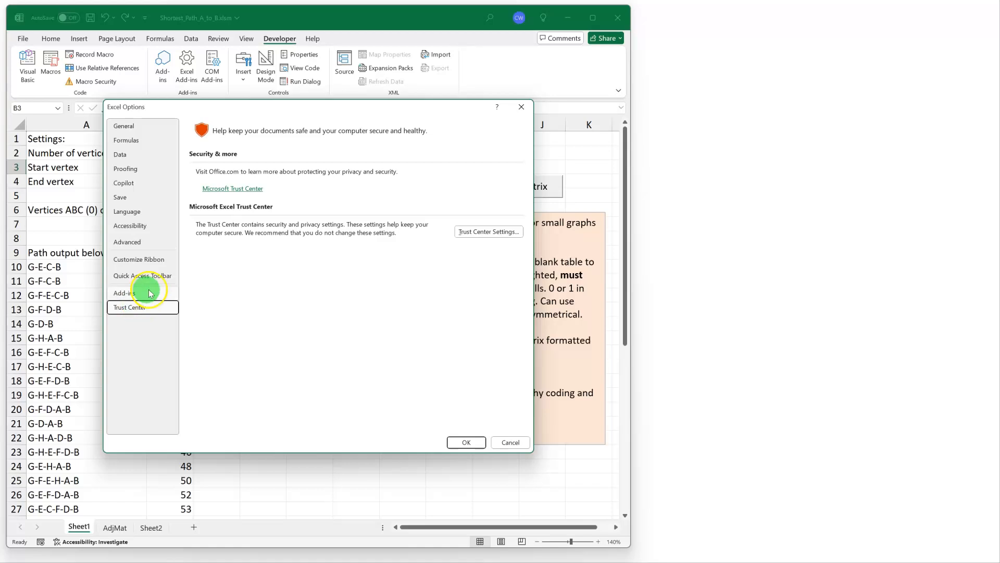
{"action": "left_click", "coordinate": [497, 233]}
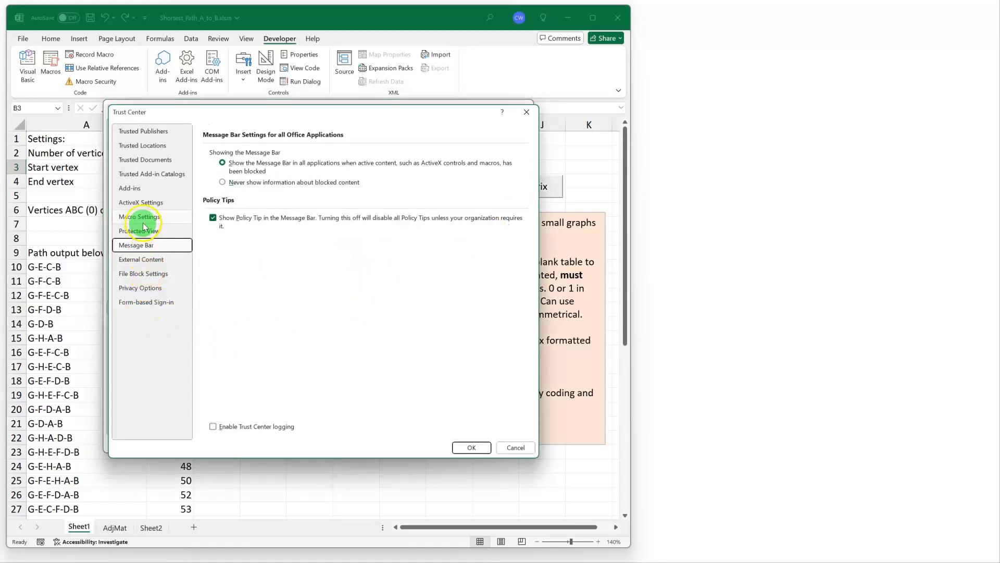
{"action": "left_click", "coordinate": [139, 217]}
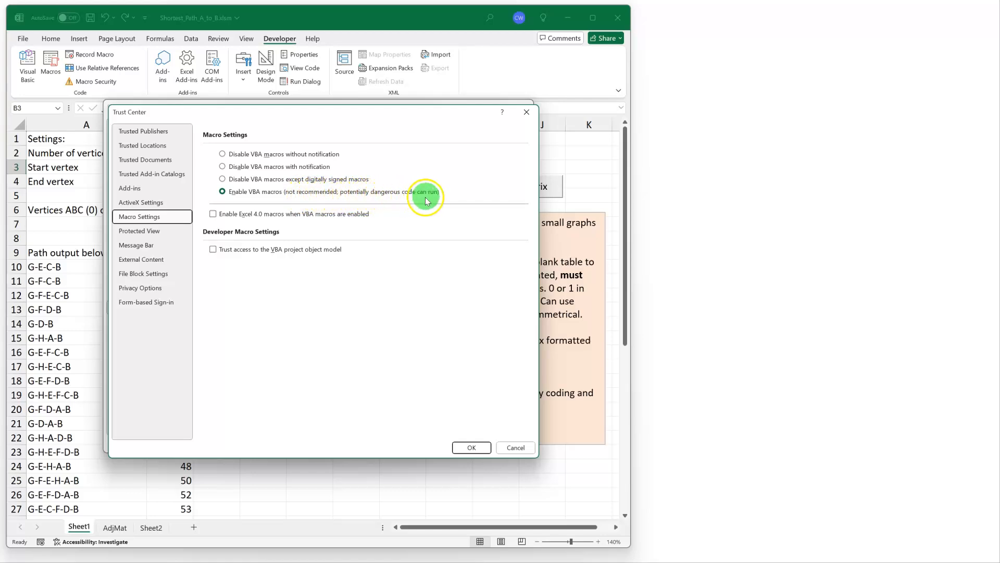
Try the options that disable VBA macros without and with notification, then select Enable VBA macros and apply the settings.
{"action": "left_click", "coordinate": [283, 157]}
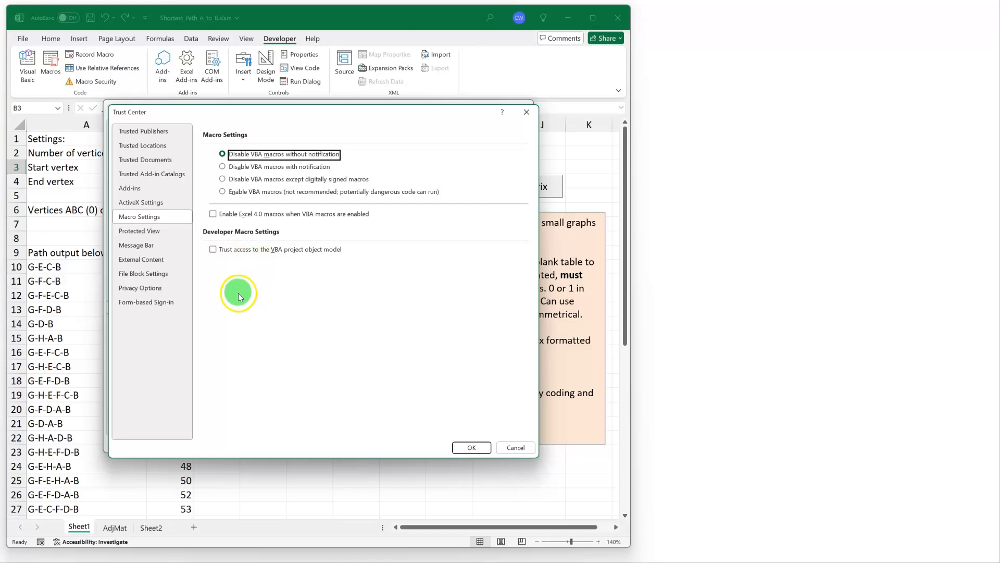
{"action": "left_click", "coordinate": [223, 167]}
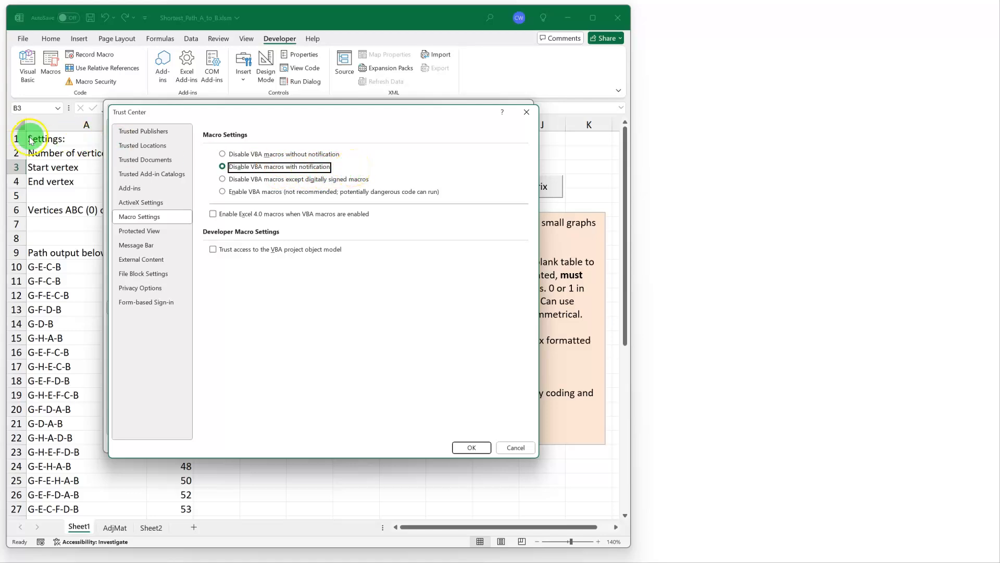
{"action": "left_click", "coordinate": [224, 194]}
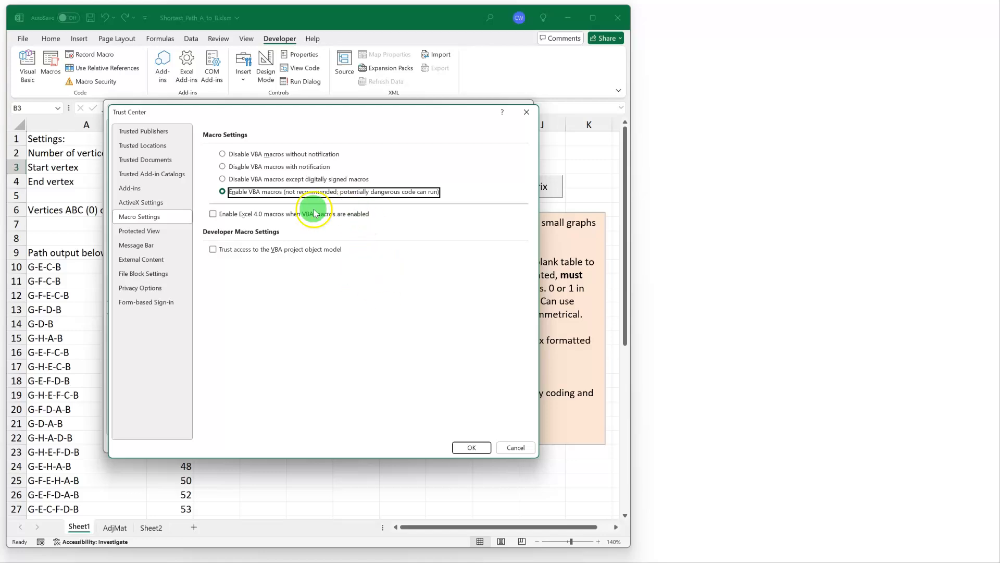
{"action": "left_click", "coordinate": [472, 448]}
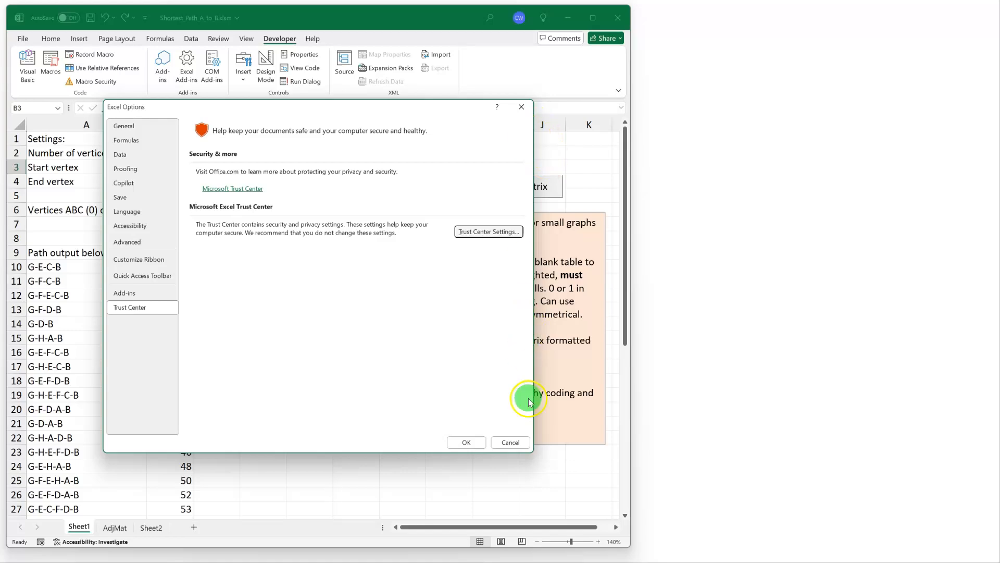
{"action": "left_click", "coordinate": [467, 443]}
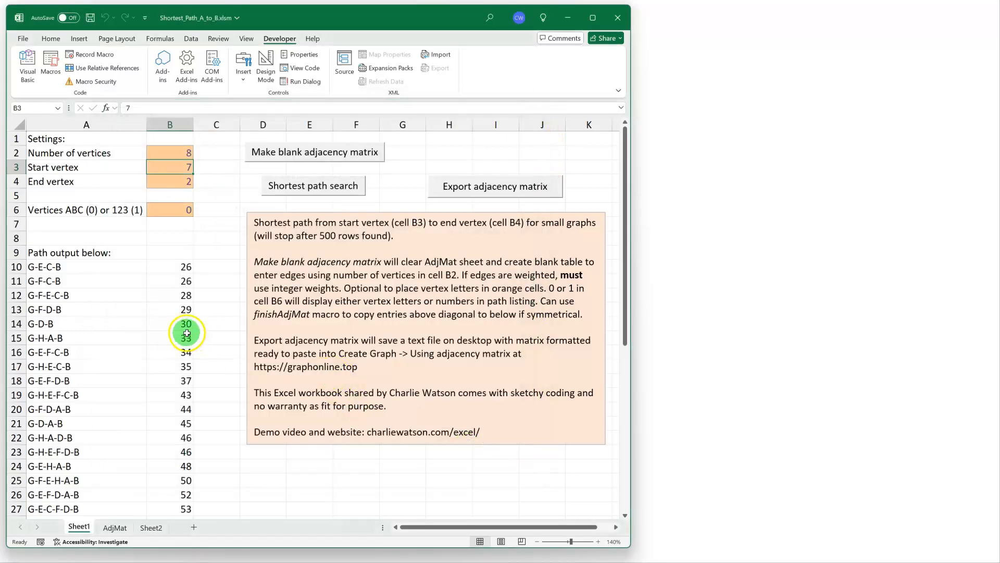
Rerun the shortest path search on Sheet1 and move the workbook window aside to uncover the 2021 WACE network question.
{"action": "left_click", "coordinate": [295, 191]}
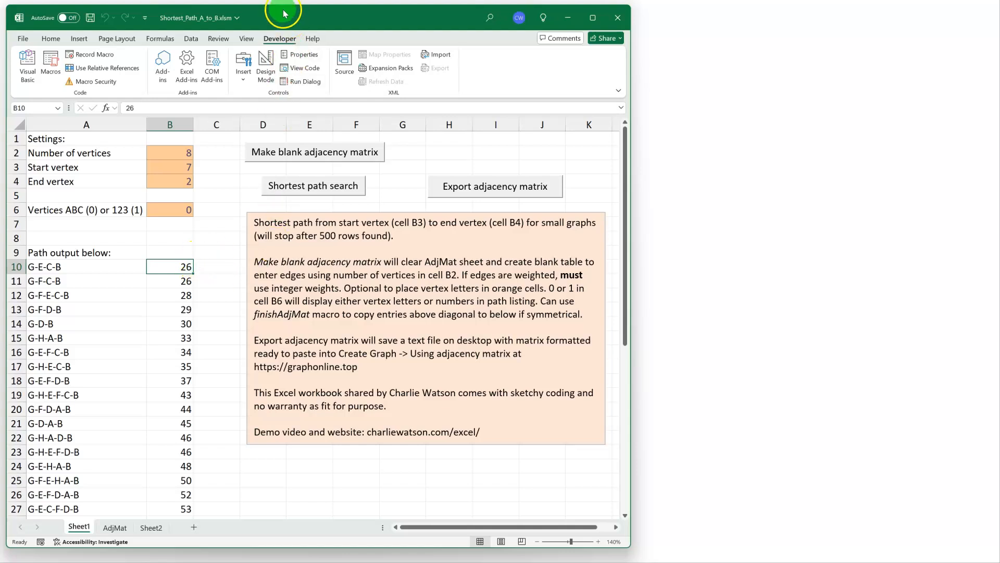
{"action": "left_click_drag", "start_coordinate": [276, 19], "coordinate": [627, 17]}
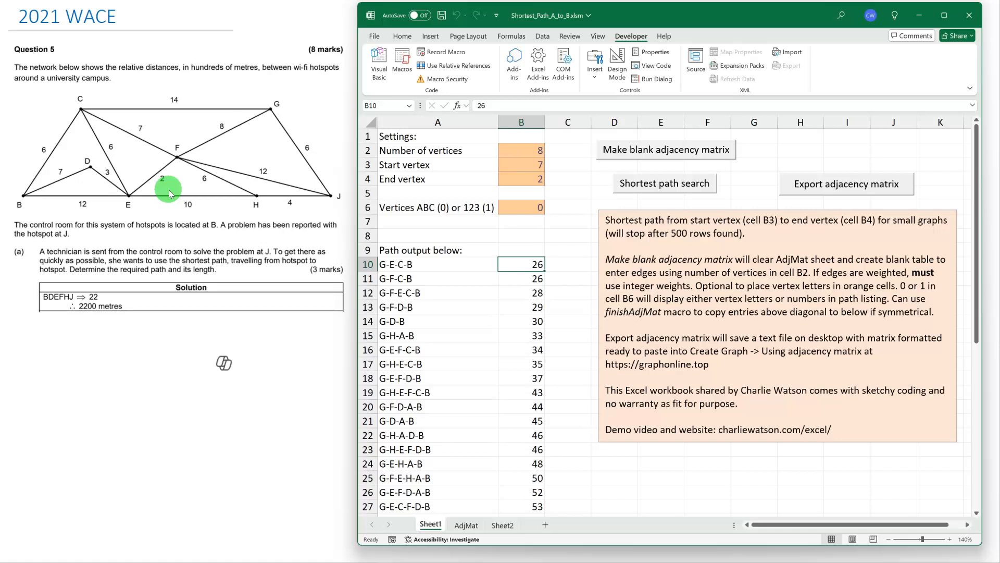
{"action": "left_click", "coordinate": [159, 267]}
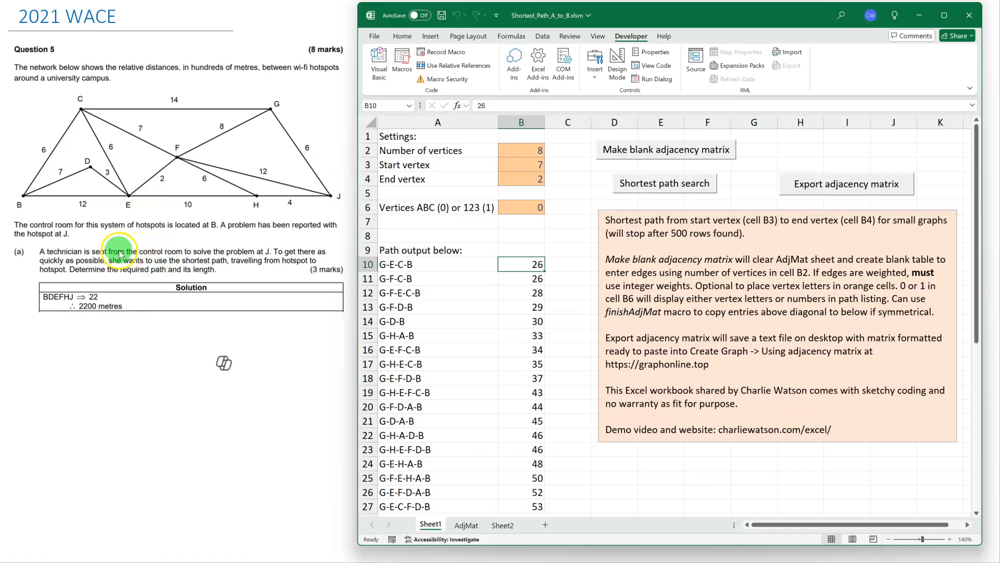
Check the number of vertices against the exam network and create a blank adjacency matrix for 8 vertices.
{"action": "left_click", "coordinate": [483, 188]}
{"action": "left_click", "coordinate": [526, 148]}
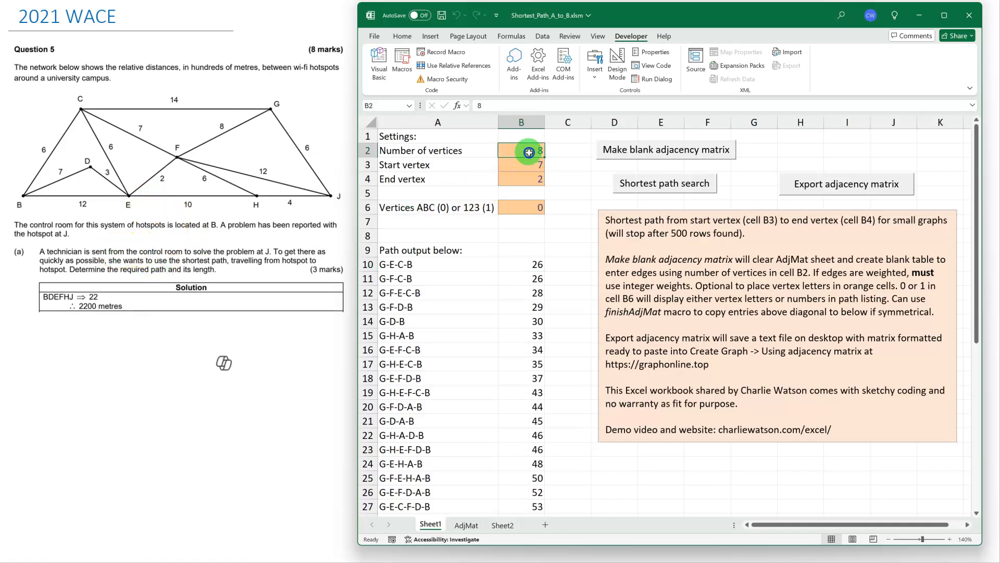
{"action": "left_click", "coordinate": [531, 148]}
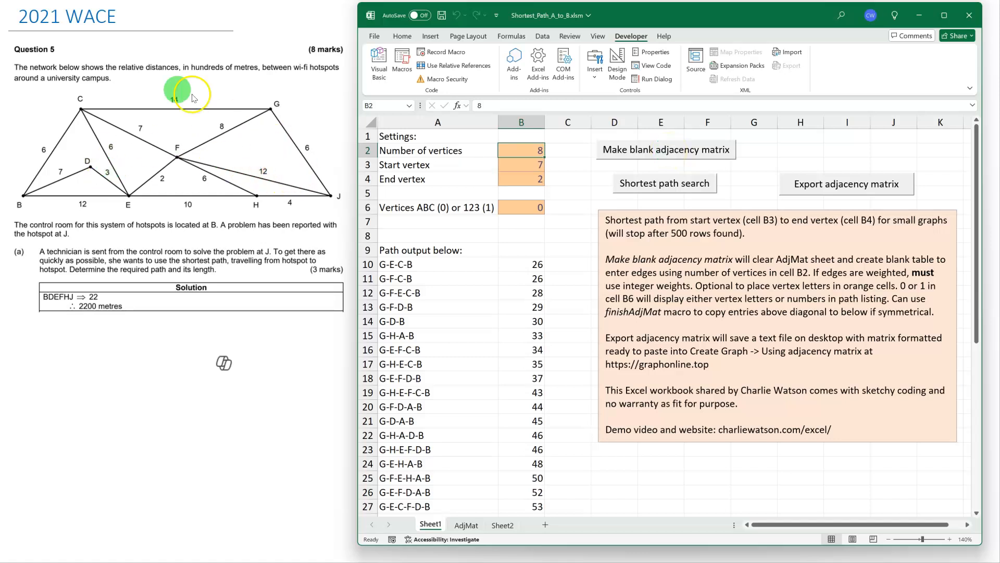
{"action": "left_click", "coordinate": [666, 152]}
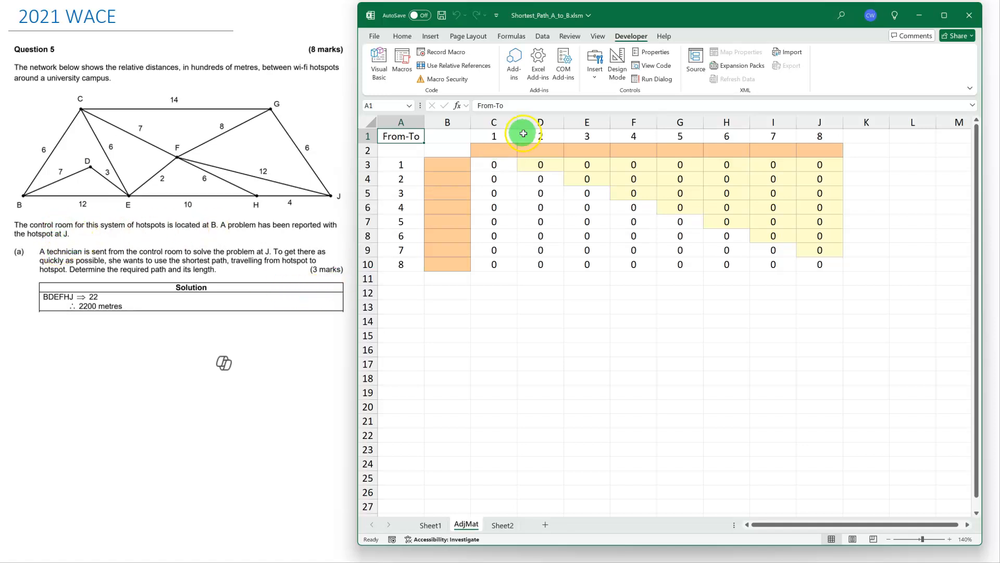
Label columns 1 to 8 of the blank adjacency matrix with the vertex letters B, C, D, E, F, G, H and J.
{"action": "left_click", "coordinate": [501, 150]}
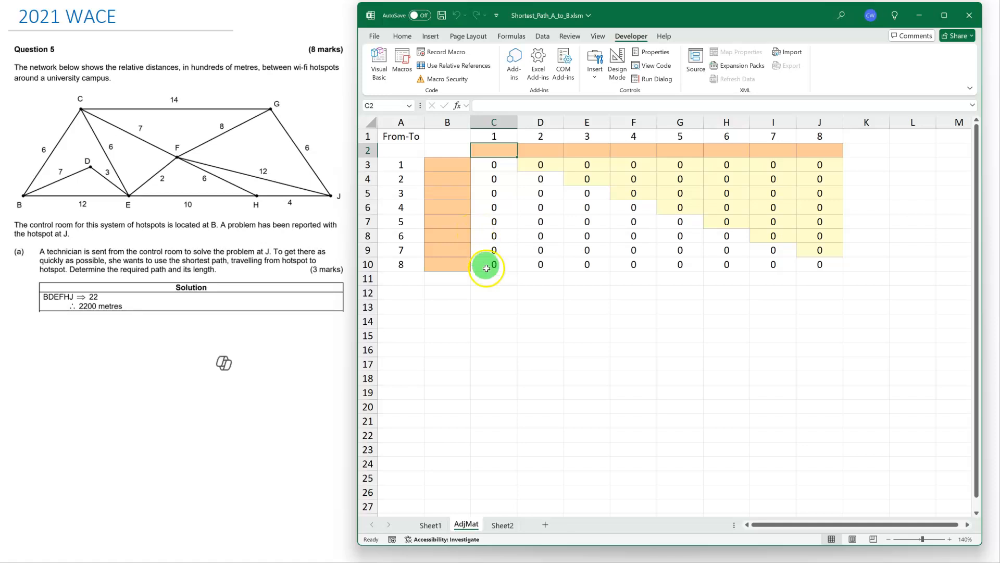
{"action": "type", "text": "B"}
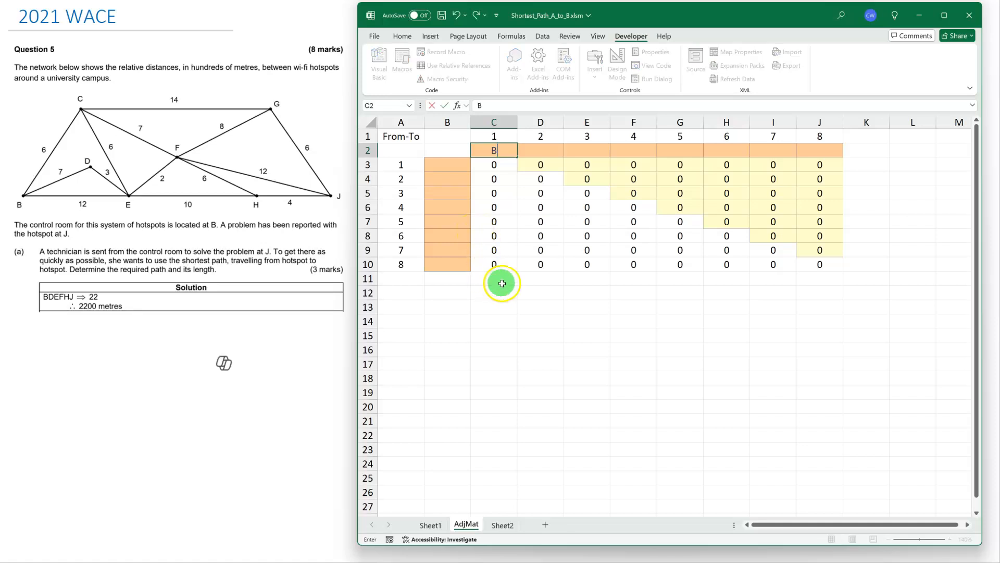
{"action": "left_click", "coordinate": [546, 154]}
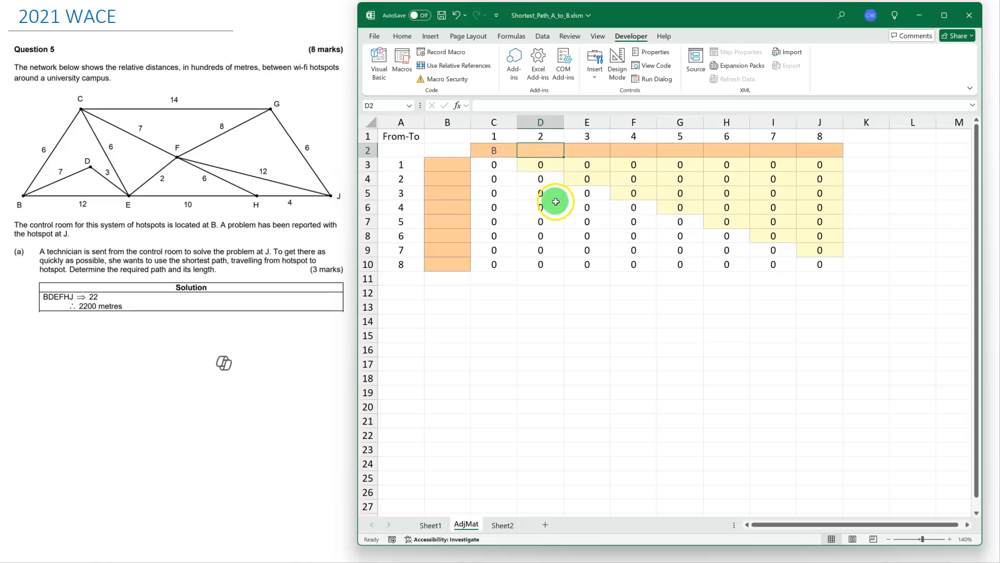
{"action": "type", "text": "C"}
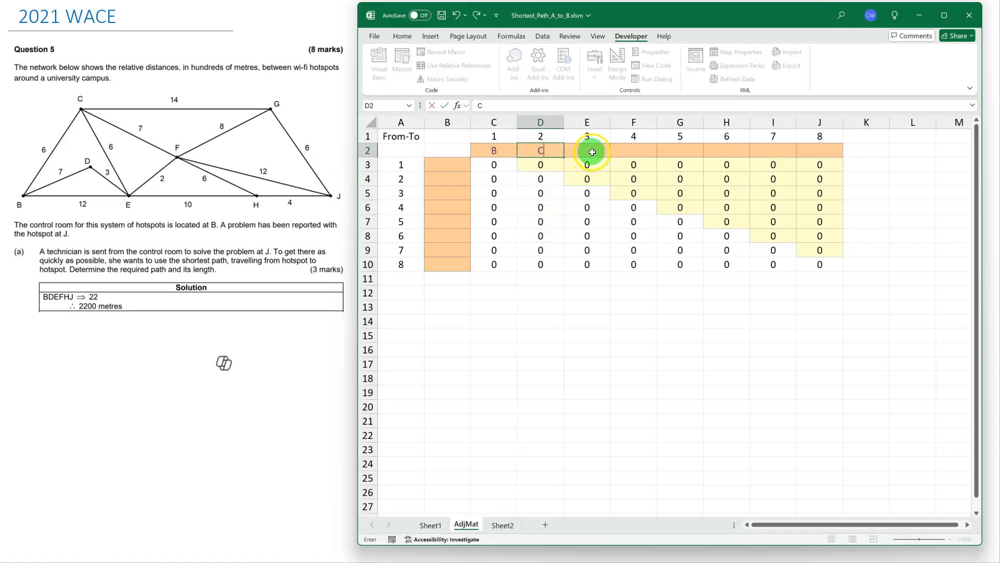
{"action": "left_click", "coordinate": [593, 151]}
{"action": "type", "text": "D"}
{"action": "left_click", "coordinate": [633, 150]}
{"action": "type", "text": "E"}
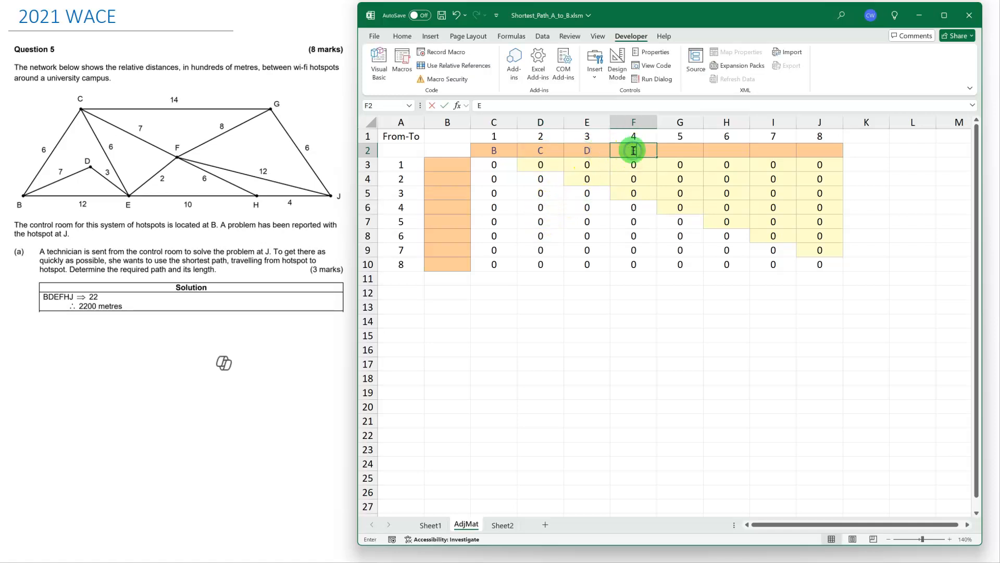
{"action": "left_click", "coordinate": [680, 150]}
{"action": "type", "text": "F"}
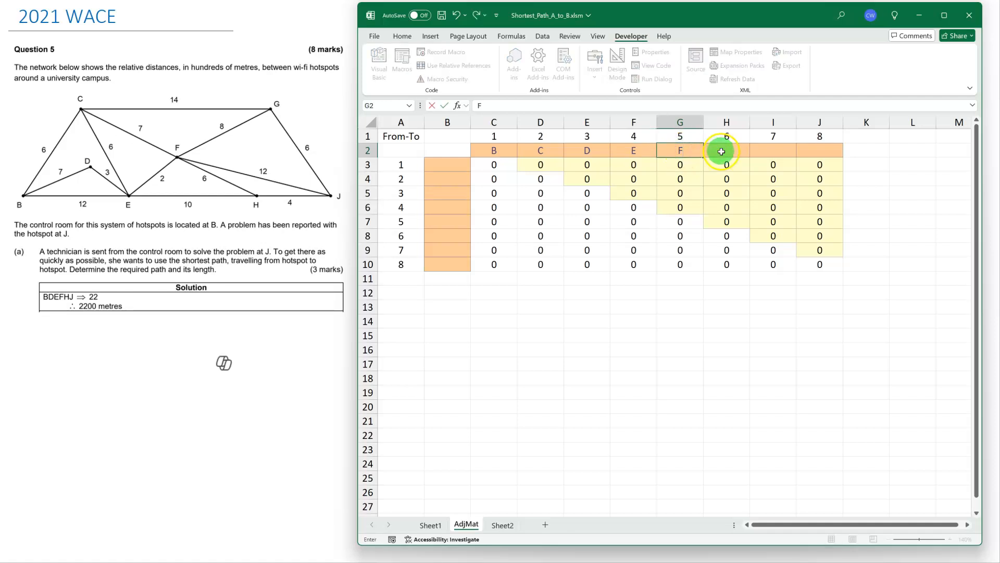
{"action": "left_click", "coordinate": [721, 151]}
{"action": "type", "text": "G"}
{"action": "left_click", "coordinate": [767, 151]}
{"action": "type", "text": "H"}
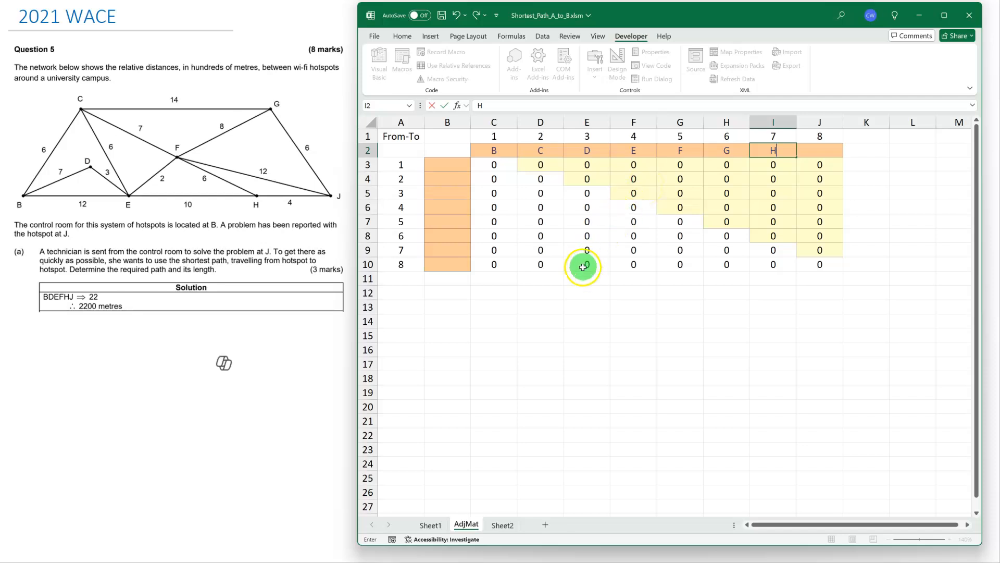
{"action": "left_click", "coordinate": [826, 151]}
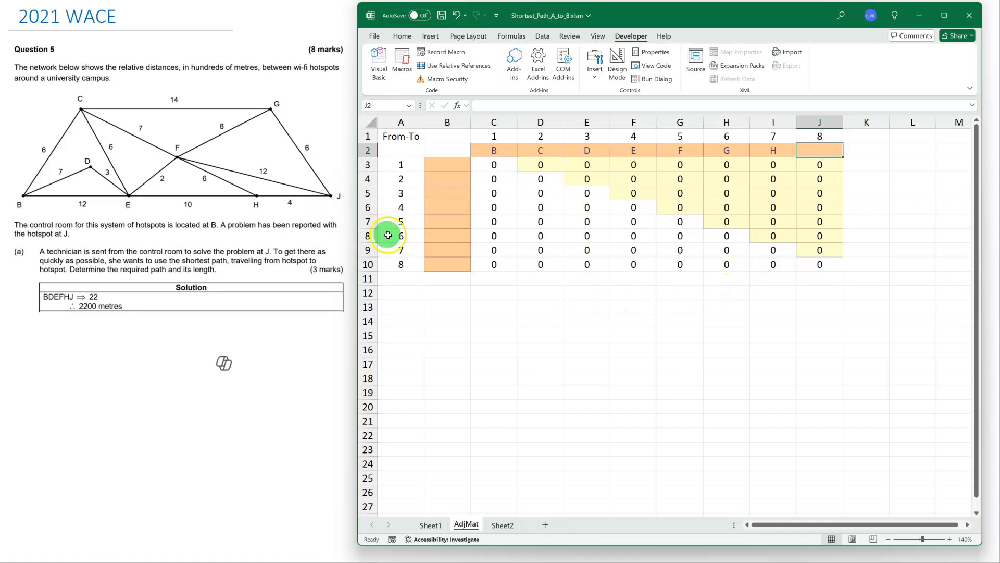
{"action": "type", "text": "J"}
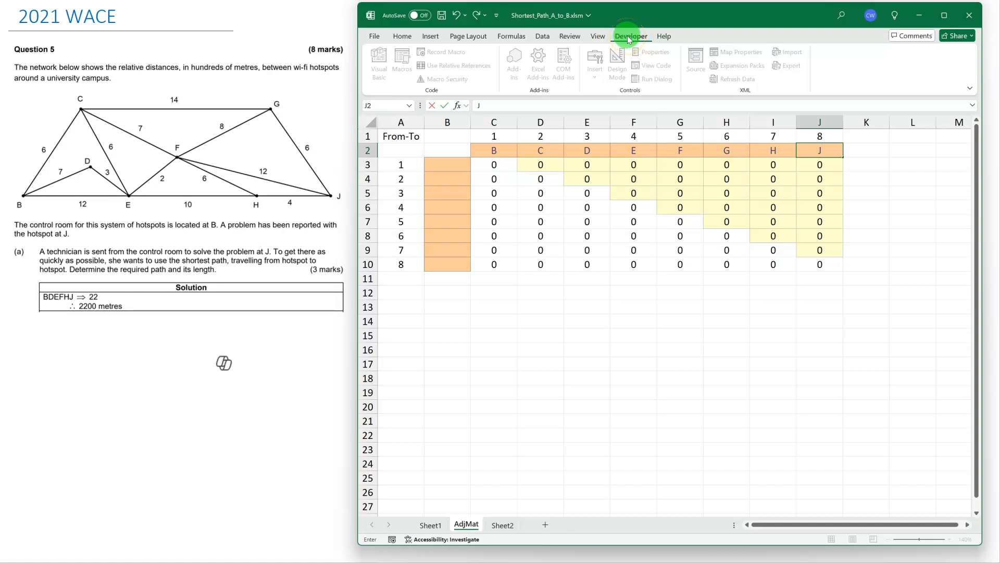
Recheck in the Trust Center's macro settings that Enable VBA macros is selected, and close the options.
{"action": "left_click", "coordinate": [404, 37]}
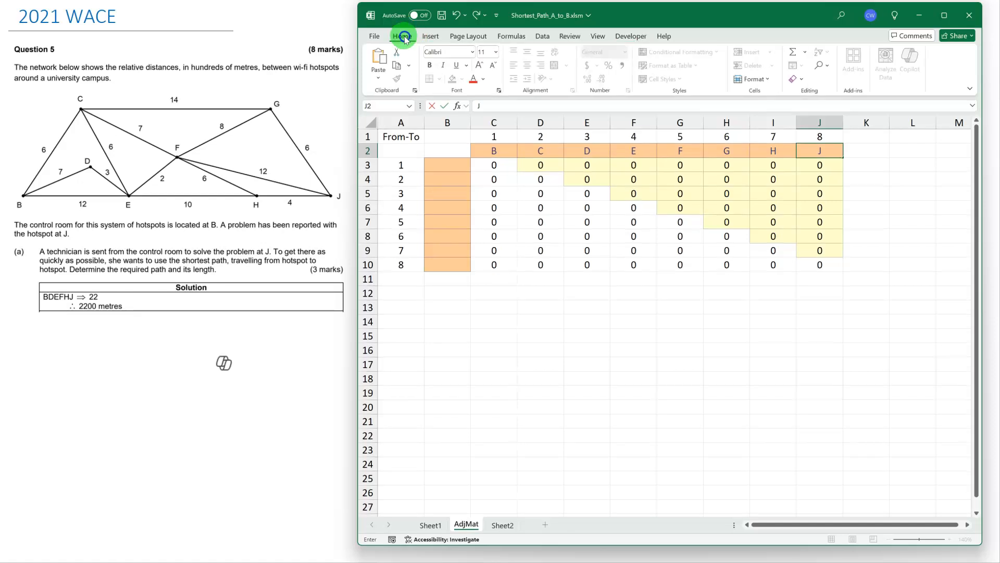
{"action": "left_click", "coordinate": [631, 36]}
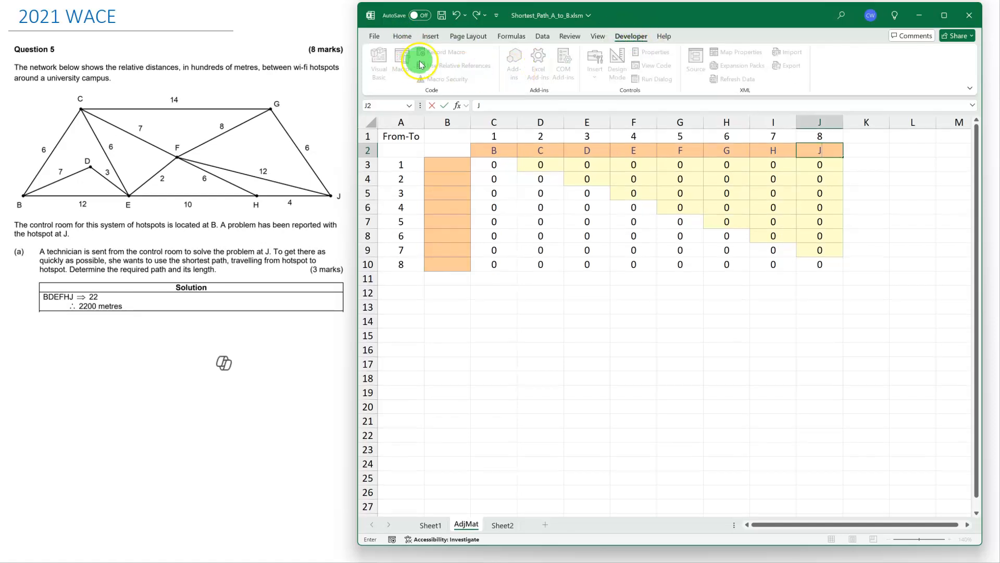
{"action": "left_click", "coordinate": [375, 38]}
{"action": "left_click", "coordinate": [395, 526]}
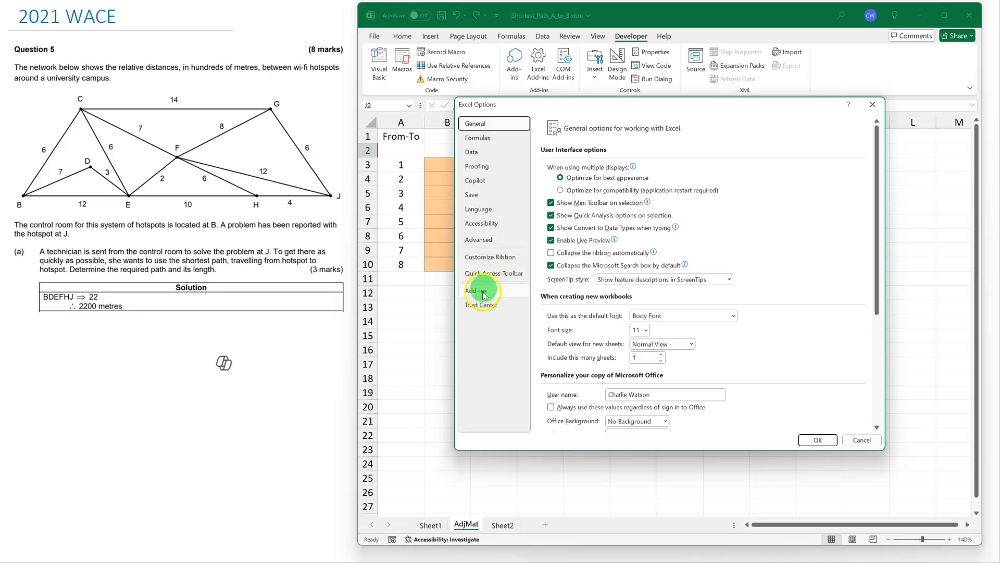
{"action": "left_click", "coordinate": [481, 304]}
{"action": "left_click", "coordinate": [853, 229]}
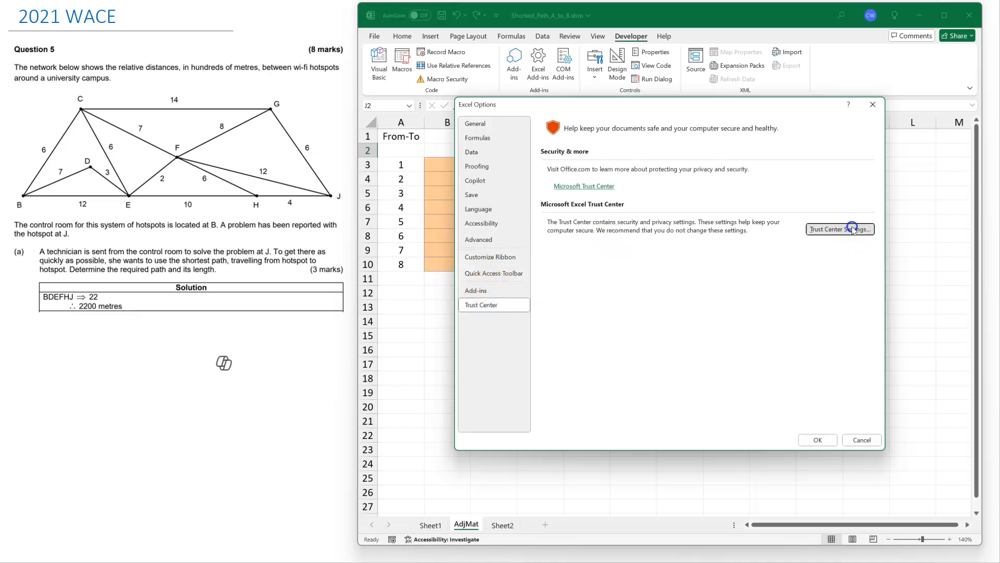
{"action": "left_click", "coordinate": [592, 191]}
{"action": "left_click", "coordinate": [819, 445]}
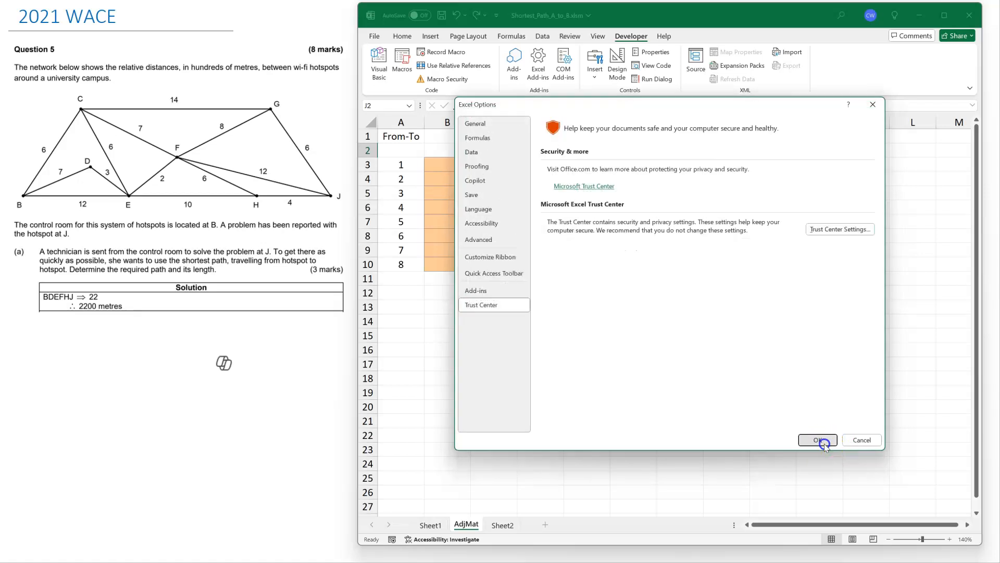
{"action": "left_click", "coordinate": [817, 440]}
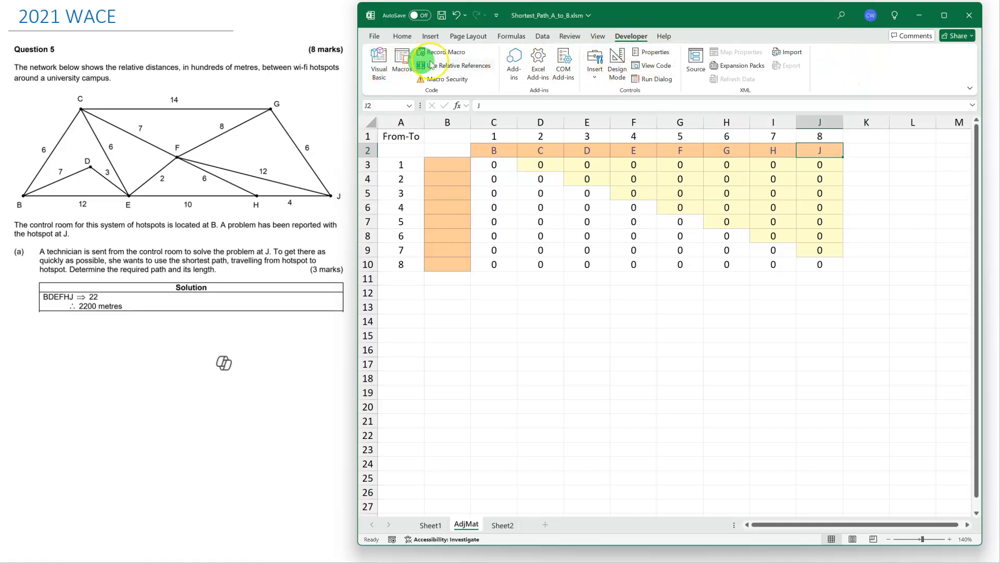
Customize the ribbon so that the Developer tab is hidden, and apply the change.
{"action": "right_click", "coordinate": [865, 76]}
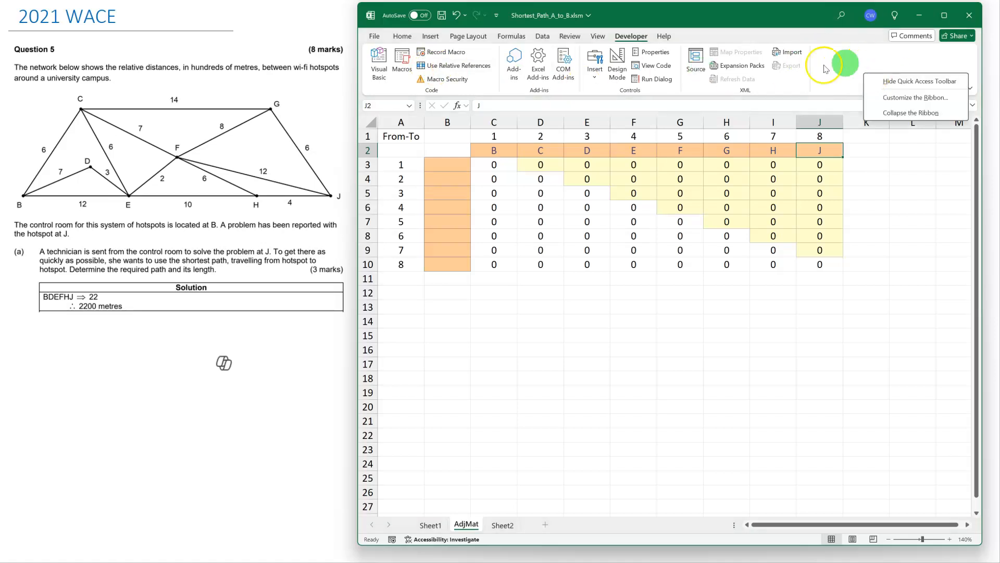
{"action": "left_click", "coordinate": [906, 99]}
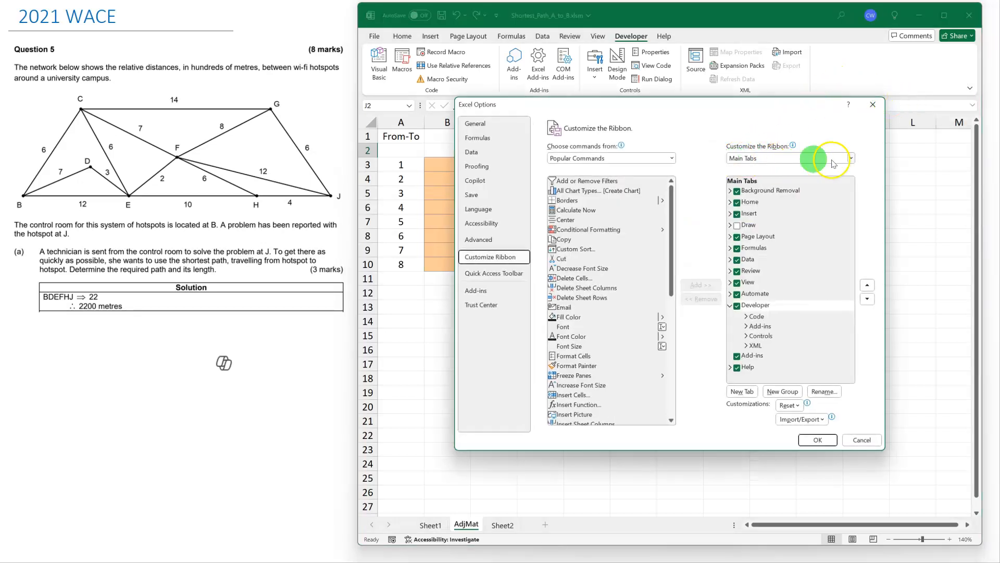
{"action": "left_click", "coordinate": [738, 307]}
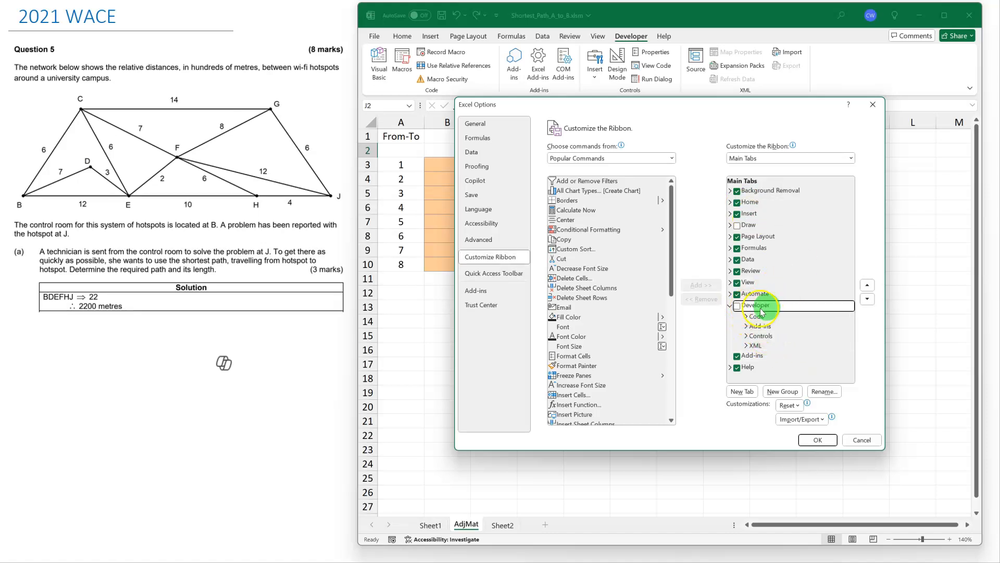
{"action": "left_click", "coordinate": [817, 440]}
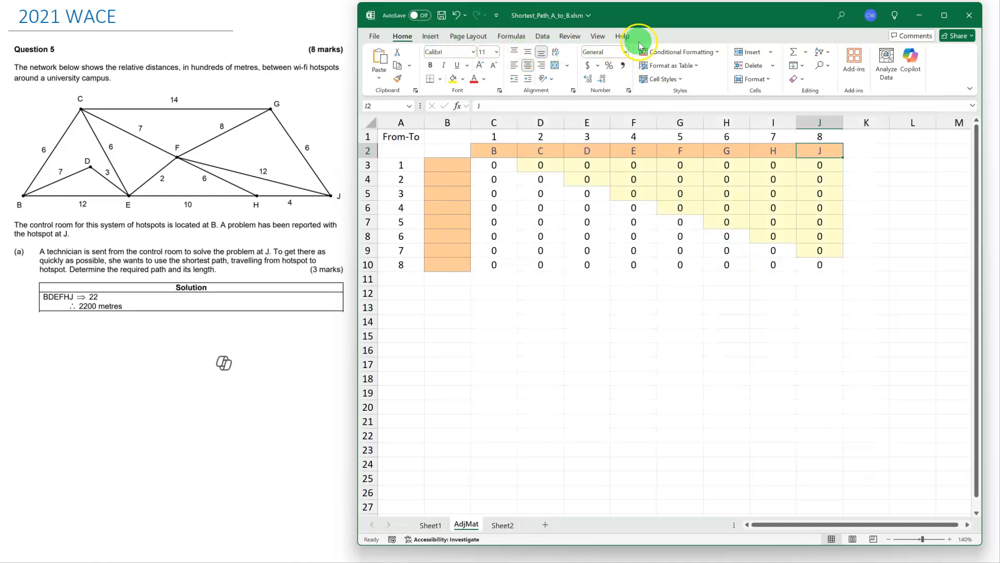
Turn the Developer tab back on in the ribbon customization options and apply the change.
{"action": "right_click", "coordinate": [946, 67]}
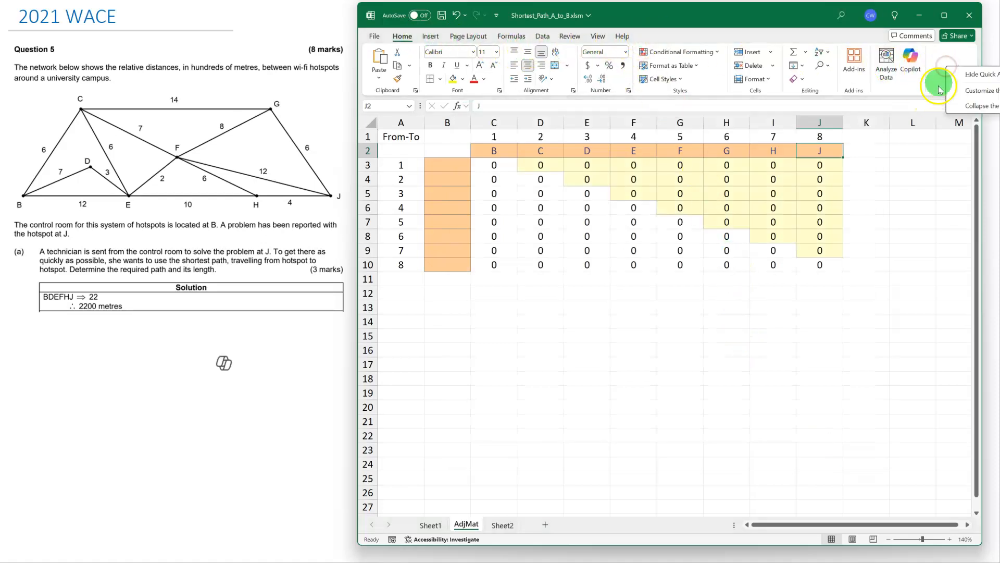
{"action": "left_click", "coordinate": [979, 91]}
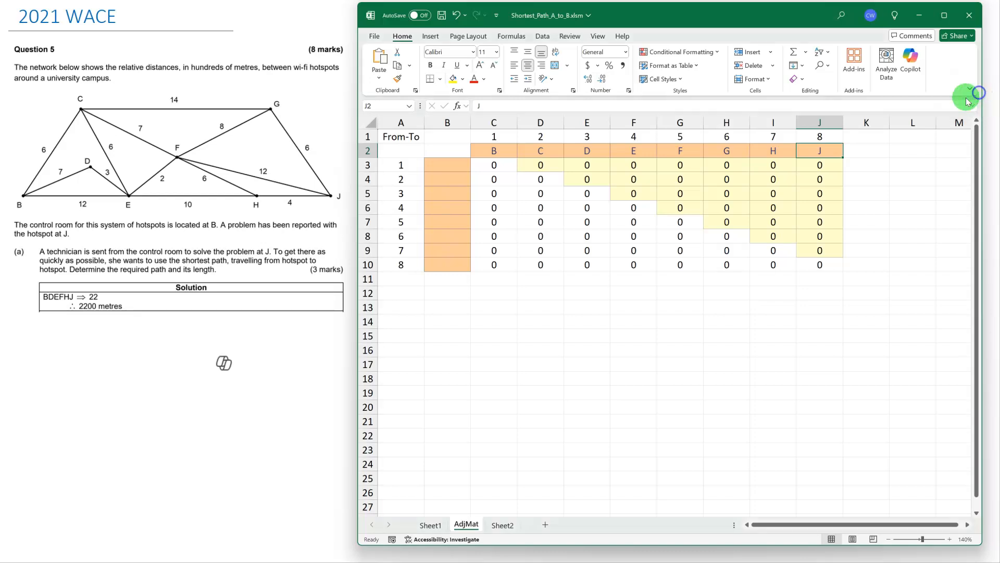
{"action": "left_click", "coordinate": [737, 372]}
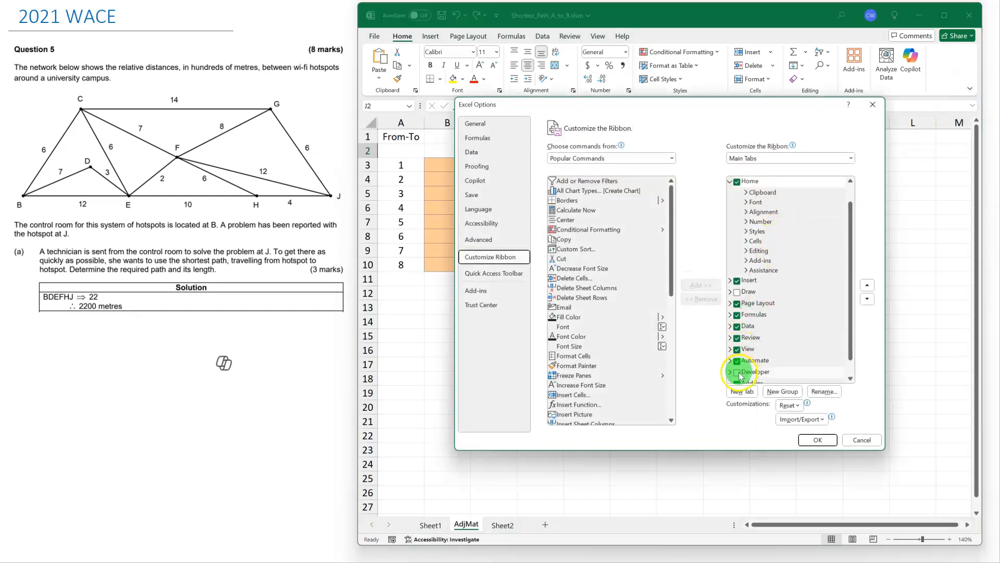
{"action": "left_click", "coordinate": [818, 441]}
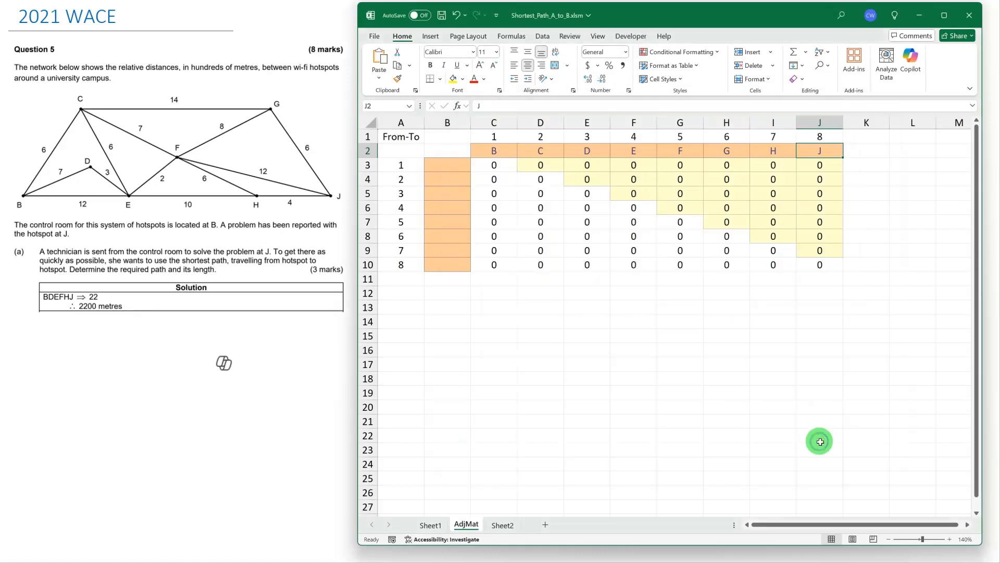
Run the finishAdjMat macro to copy the vertex letters into the row labels of the adjacency matrix.
{"action": "left_click", "coordinate": [633, 39]}
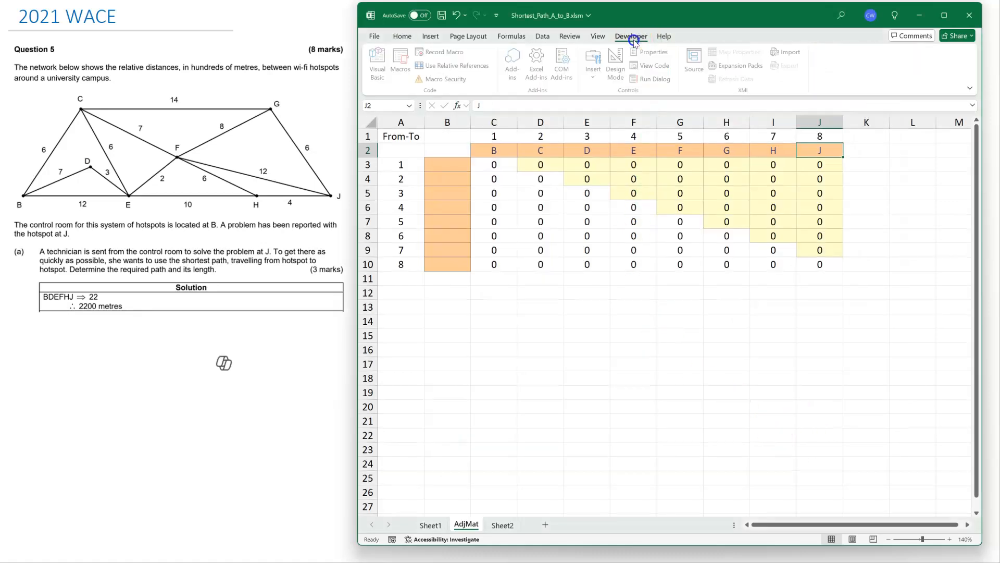
{"action": "left_click", "coordinate": [403, 64]}
{"action": "left_click", "coordinate": [432, 357]}
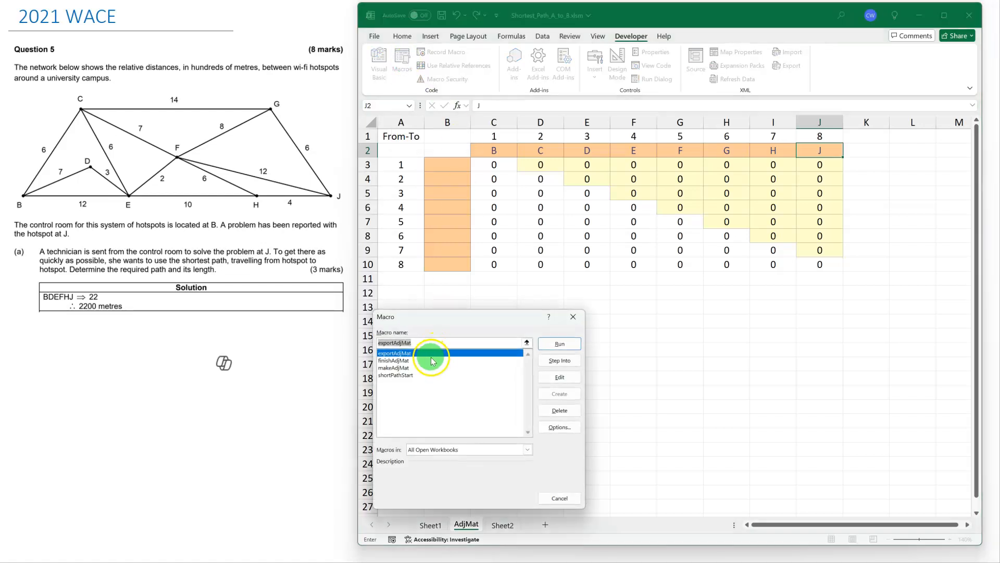
{"action": "left_click_drag", "start_coordinate": [454, 319], "coordinate": [360, 119]}
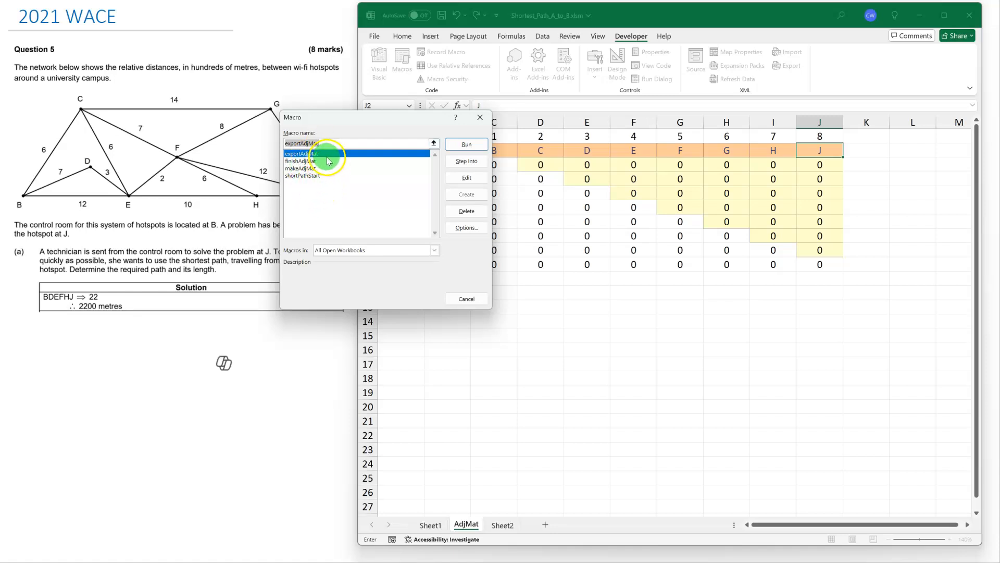
{"action": "left_click", "coordinate": [311, 161]}
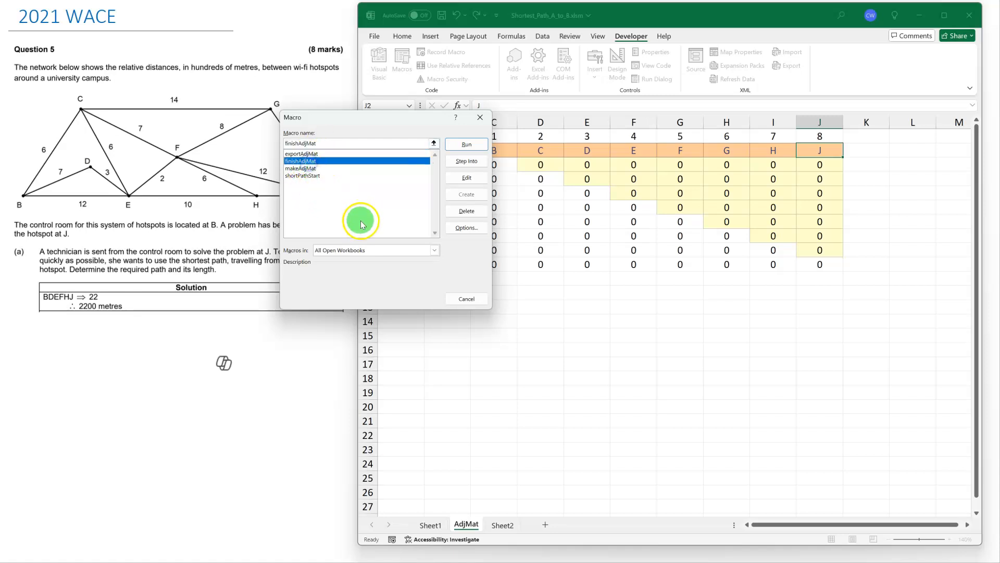
{"action": "left_click", "coordinate": [312, 168]}
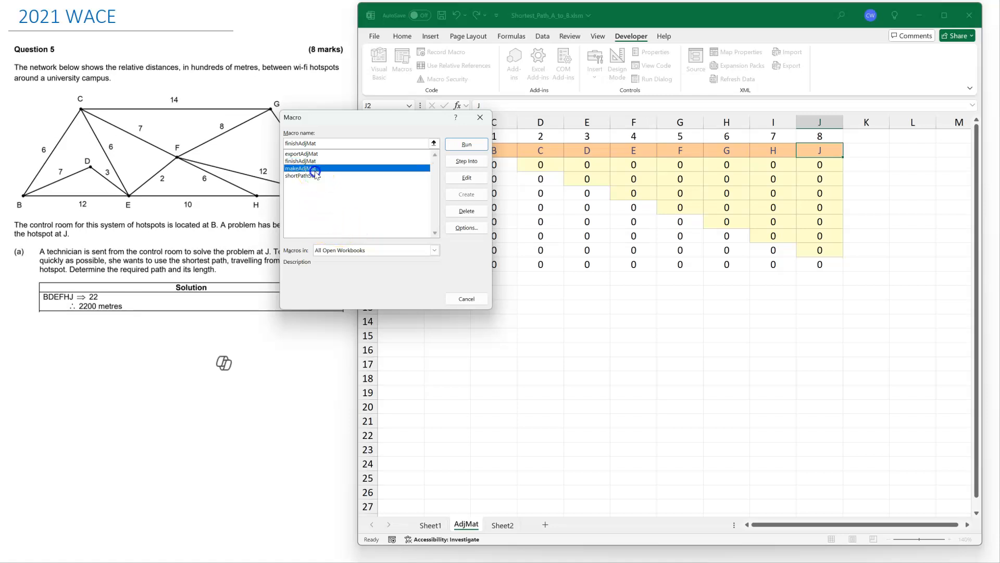
{"action": "left_click", "coordinate": [312, 175]}
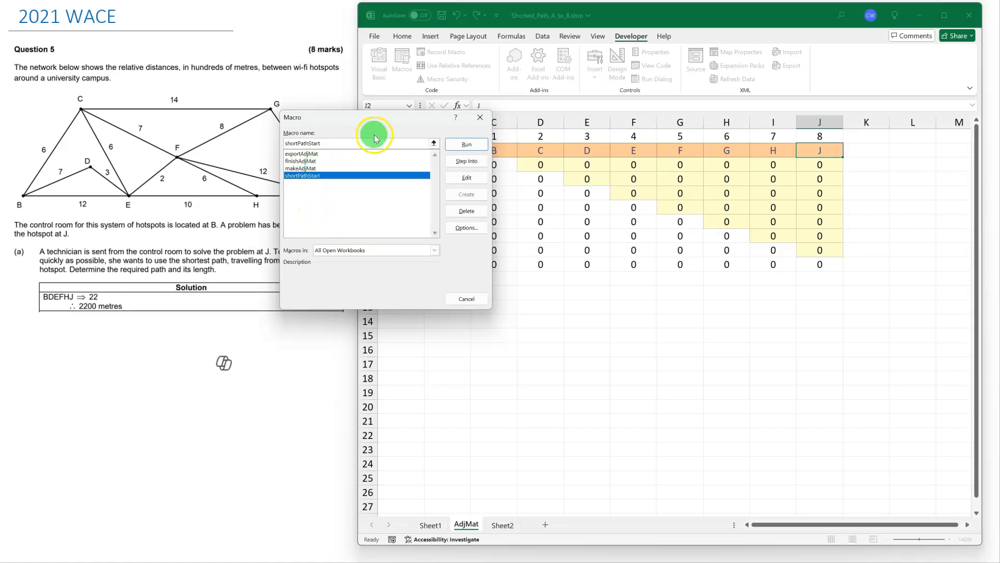
{"action": "left_click", "coordinate": [307, 161]}
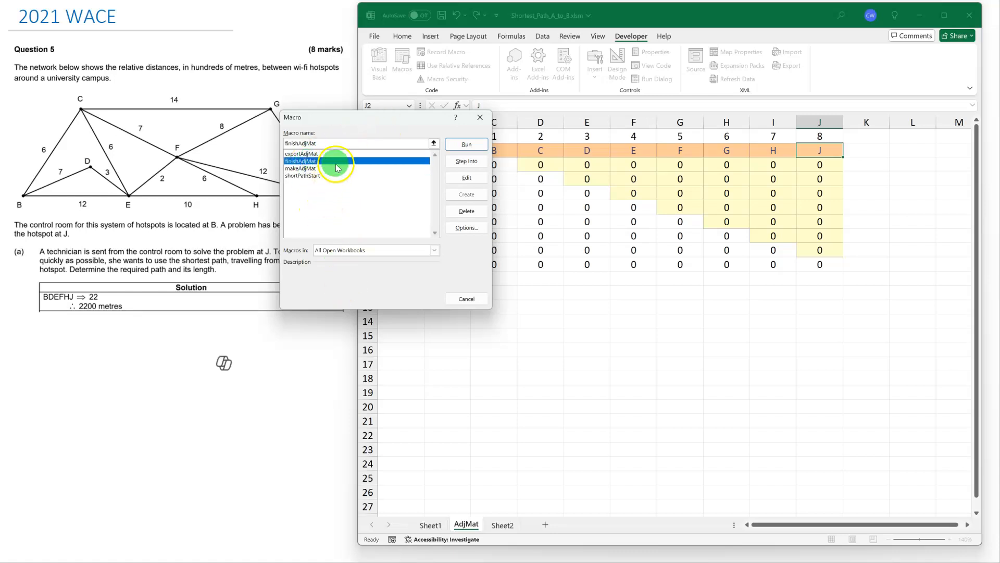
{"action": "left_click_drag", "start_coordinate": [386, 127], "coordinate": [307, 124]}
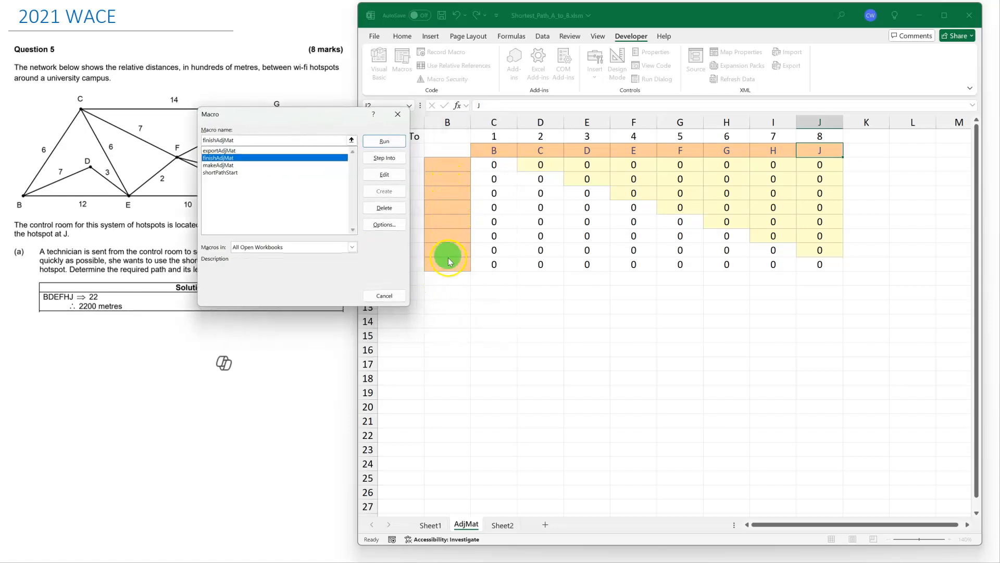
{"action": "left_click", "coordinate": [384, 144]}
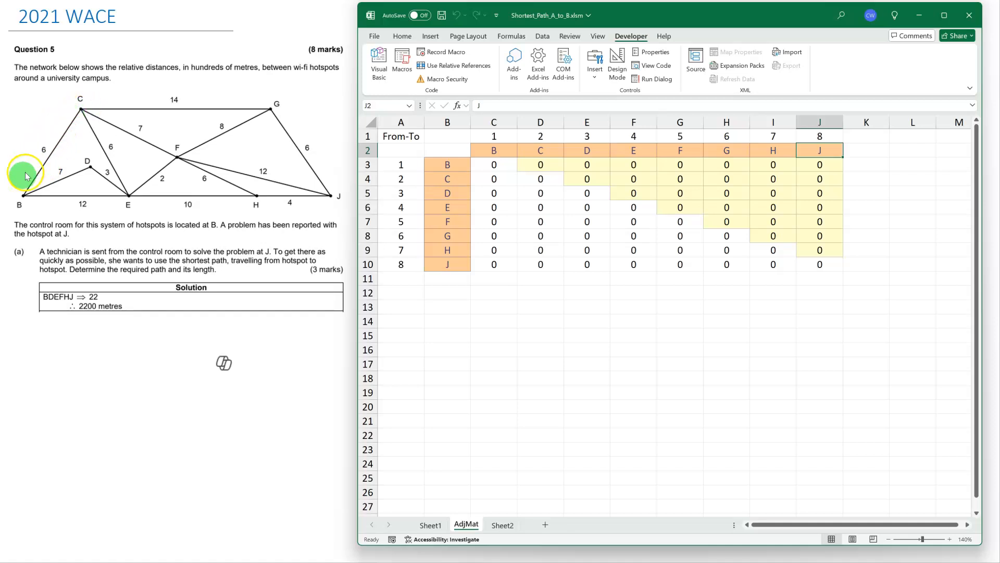
Fill row B of the adjacency matrix with the distances 6 to C, 7 to D and 12 to E.
{"action": "left_click", "coordinate": [542, 165]}
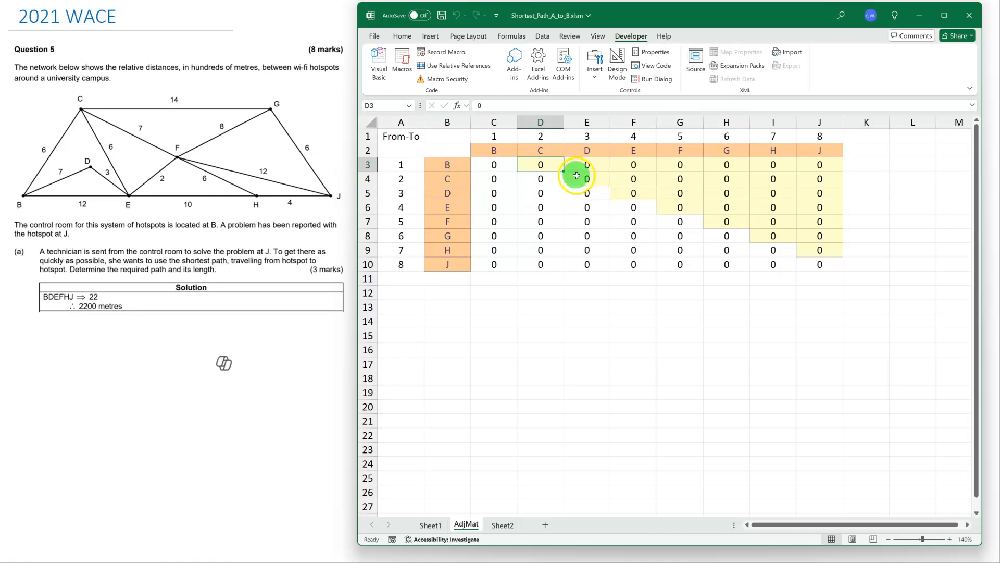
{"action": "type", "text": "6"}
{"action": "left_click", "coordinate": [592, 164]}
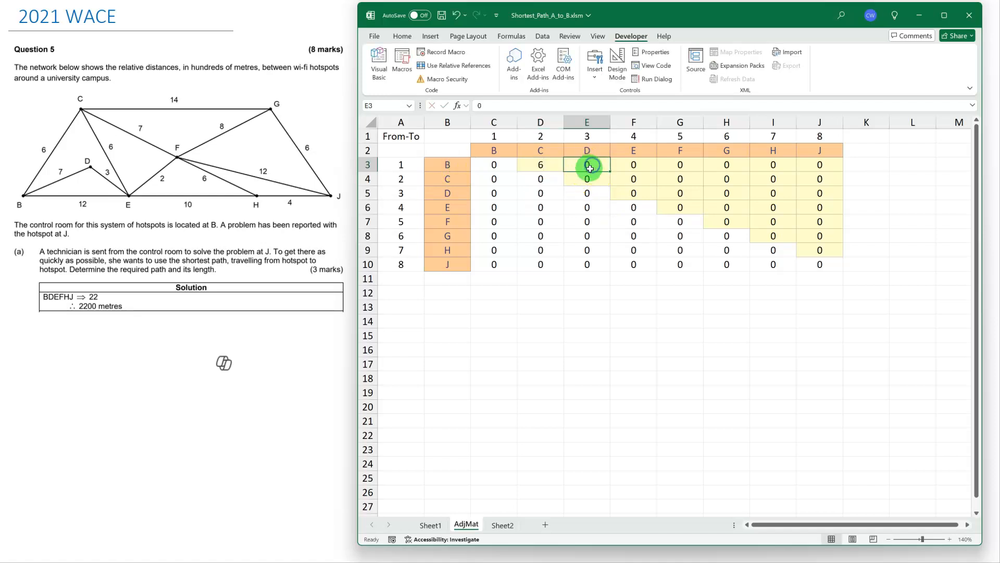
{"action": "type", "text": "7"}
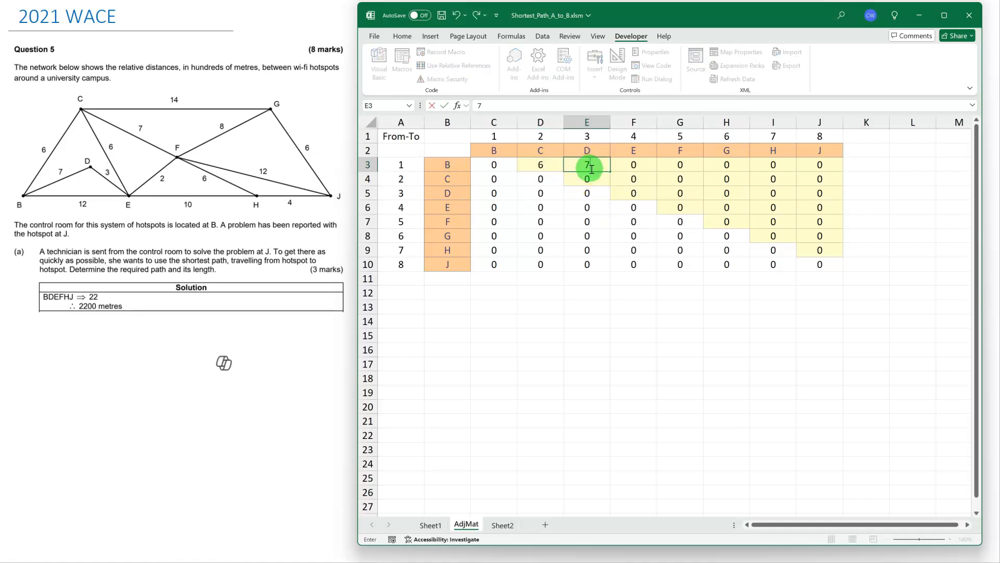
{"action": "left_click", "coordinate": [635, 167]}
{"action": "type", "text": "12"}
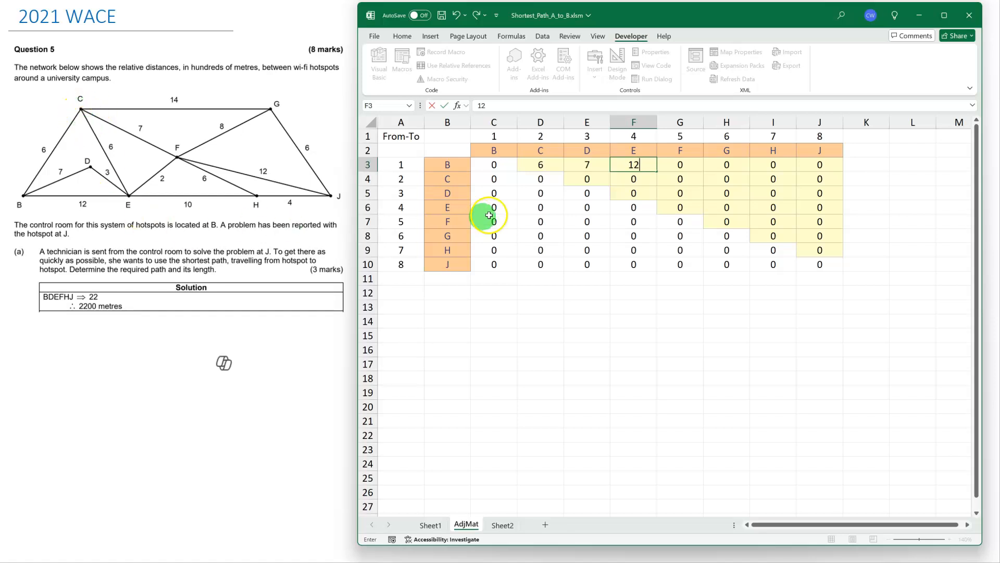
Fill row C of the adjacency matrix with the distances 6 to E, 7 to F and 14 to G.
{"action": "left_click", "coordinate": [634, 180]}
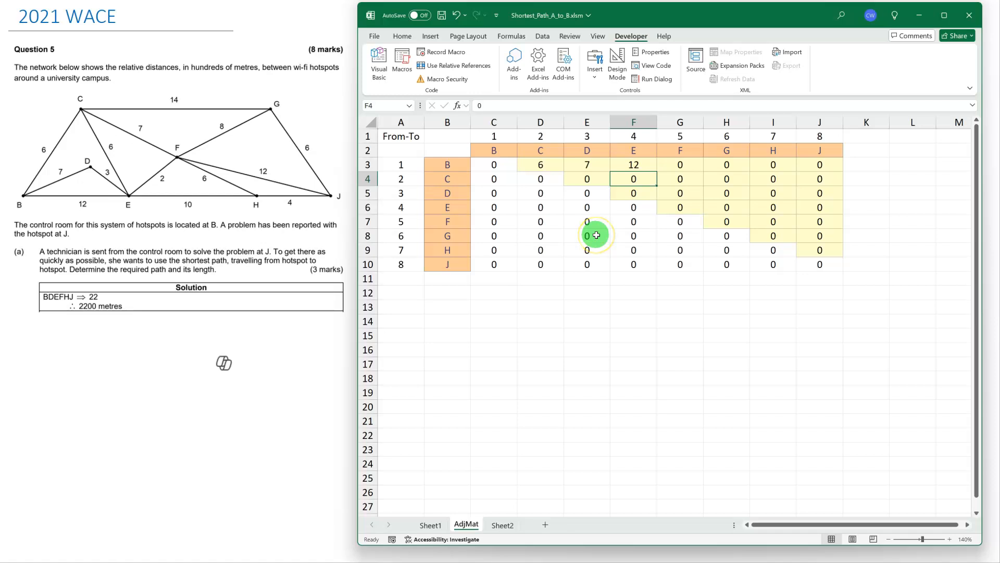
{"action": "type", "text": "6"}
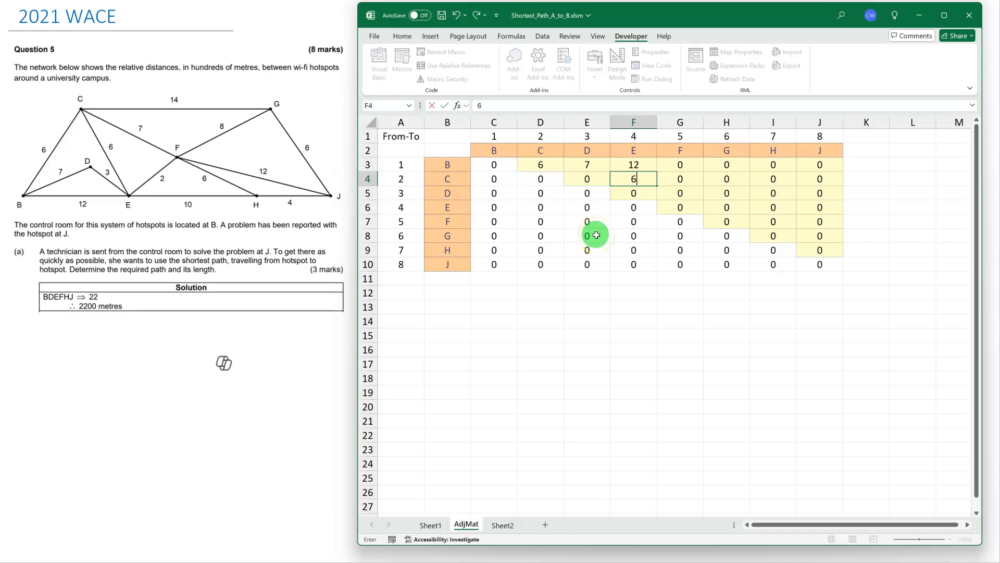
{"action": "left_click", "coordinate": [675, 179]}
{"action": "type", "text": "7"}
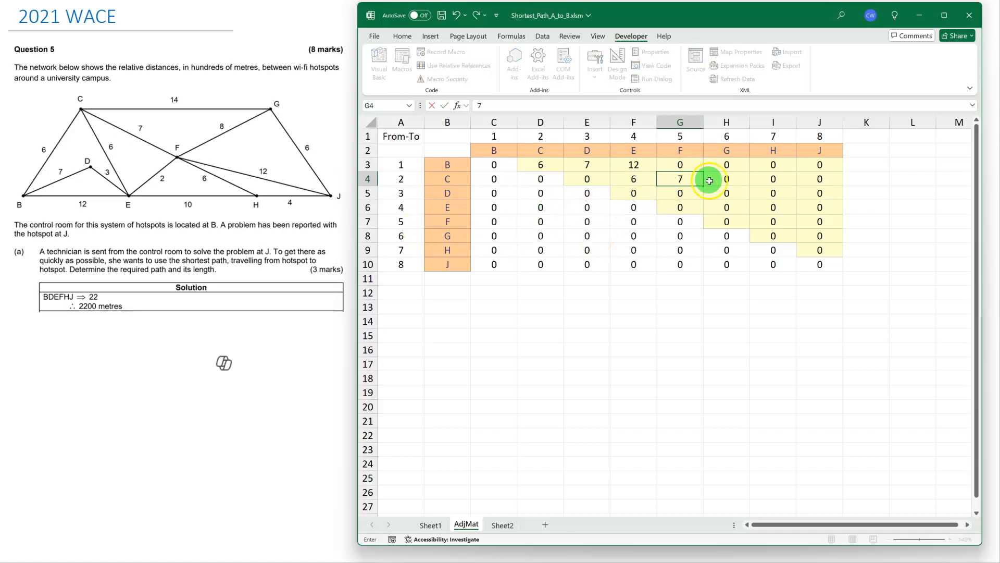
{"action": "left_click", "coordinate": [728, 179]}
{"action": "type", "text": "14"}
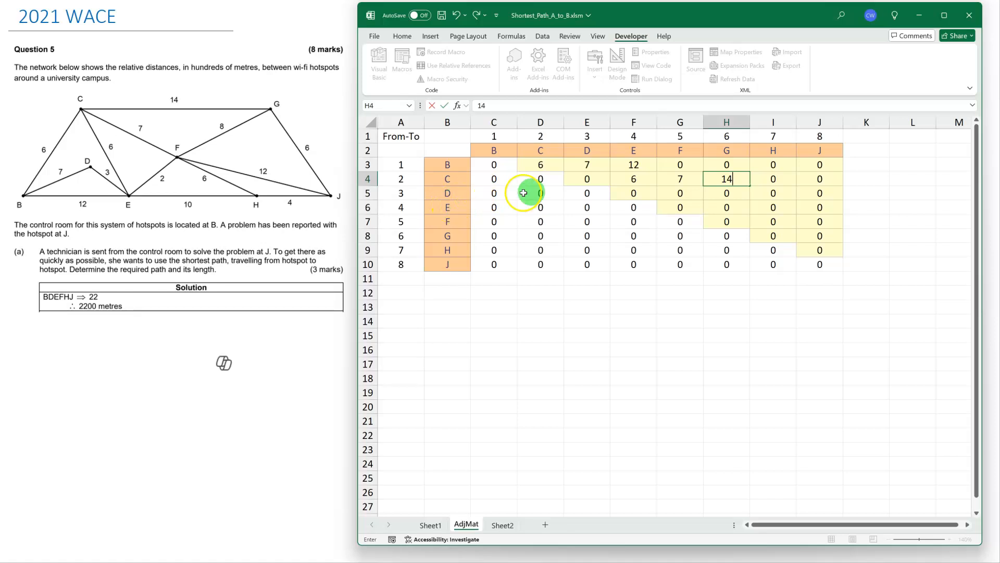
Enter the distance 3 from D to E, and the distances 2 to F and 10 to H in row E.
{"action": "left_click", "coordinate": [648, 198]}
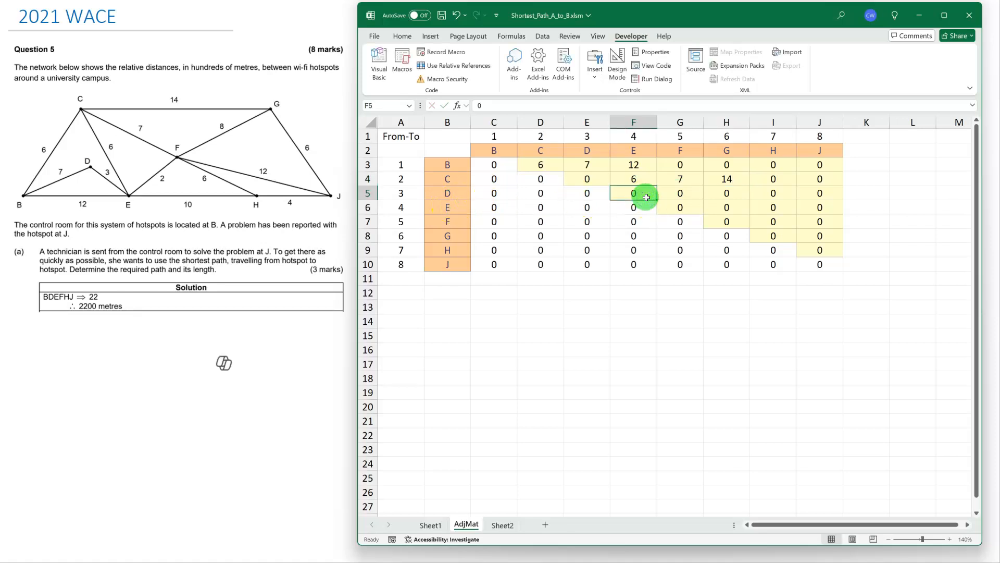
{"action": "type", "text": "3"}
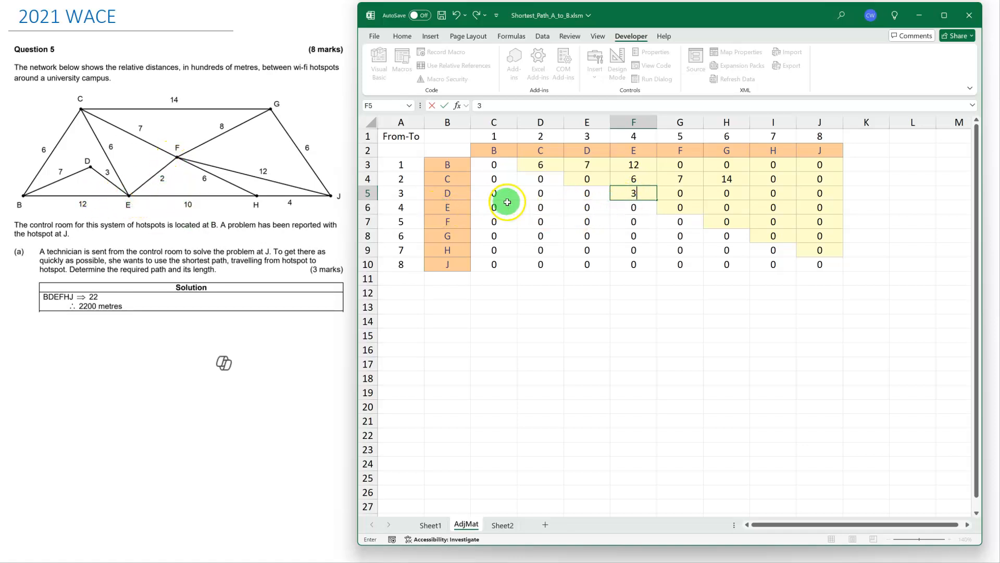
{"action": "left_click", "coordinate": [692, 208]}
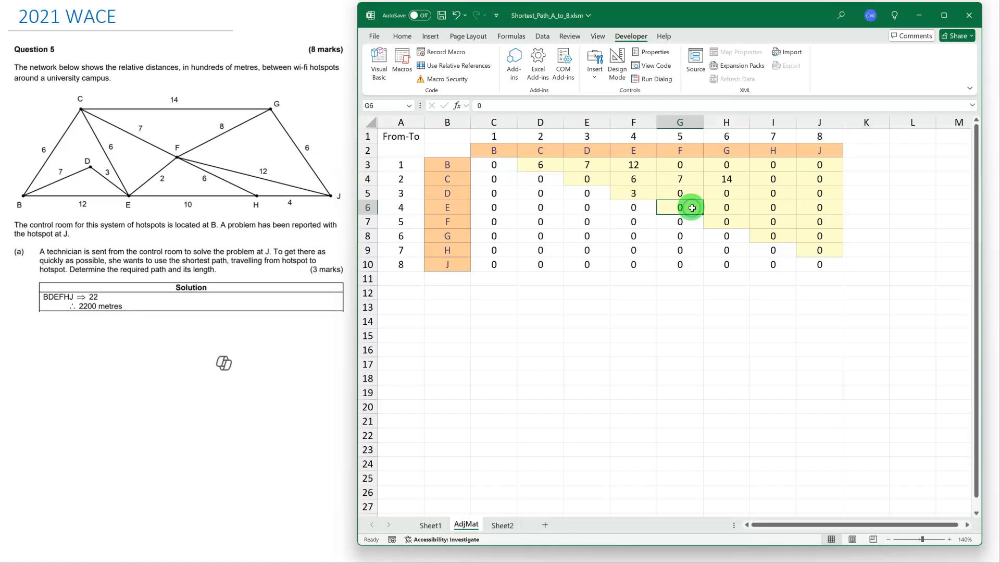
{"action": "type", "text": "2"}
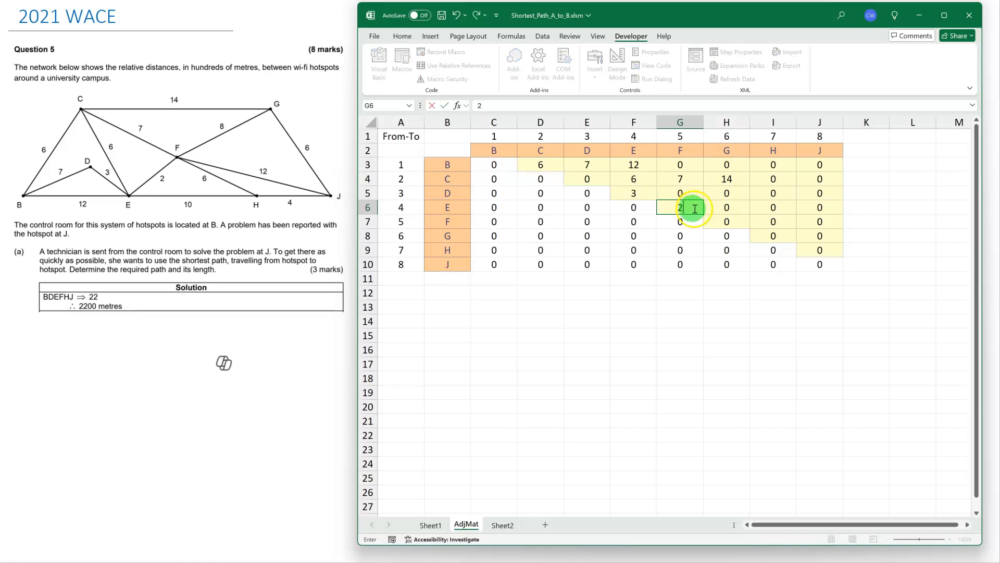
{"action": "left_click", "coordinate": [772, 211]}
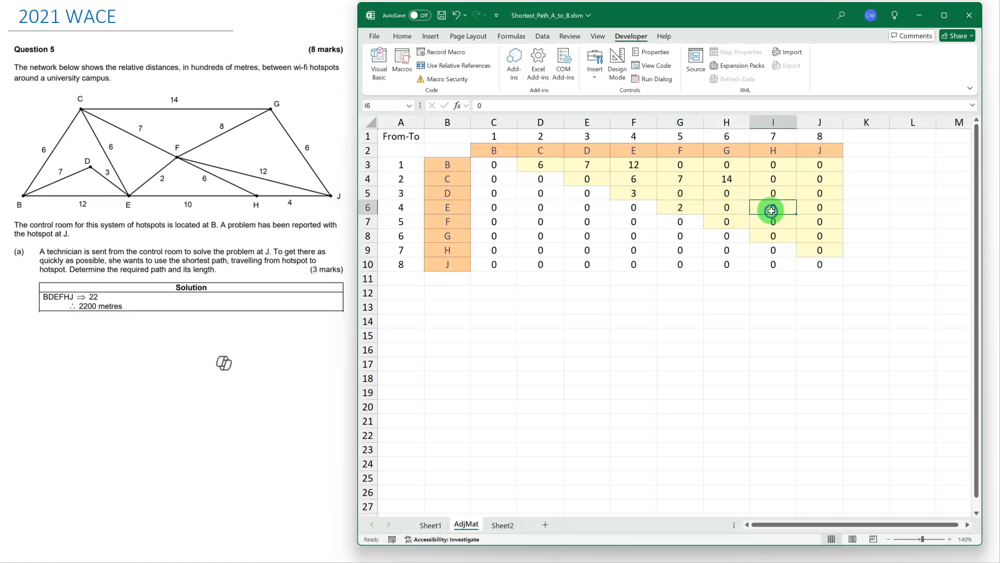
{"action": "type", "text": "1"}
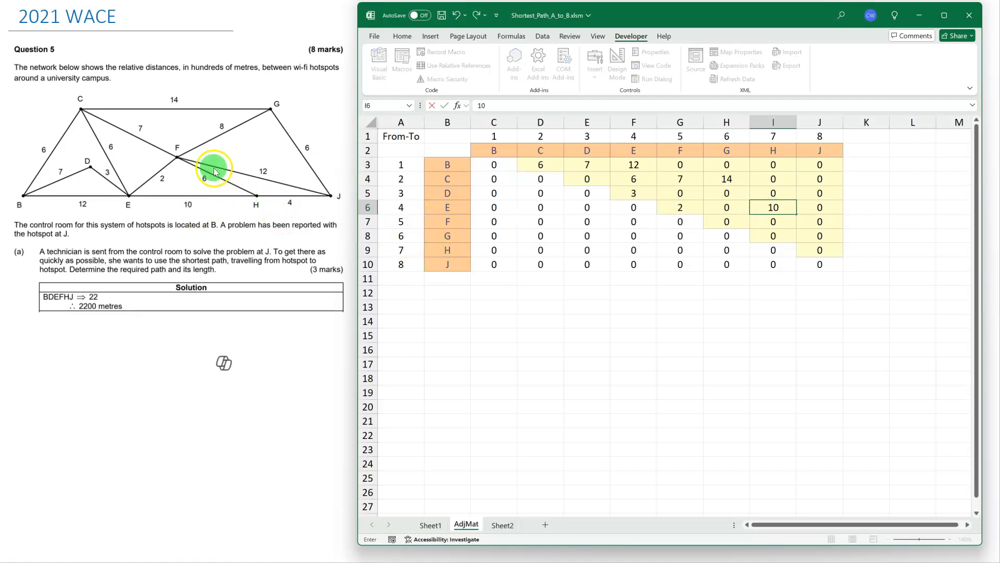
Fill row F of the adjacency matrix with the distances 8 to G, 6 to H and 12 to J.
{"action": "left_click", "coordinate": [731, 223]}
{"action": "type", "text": "8"}
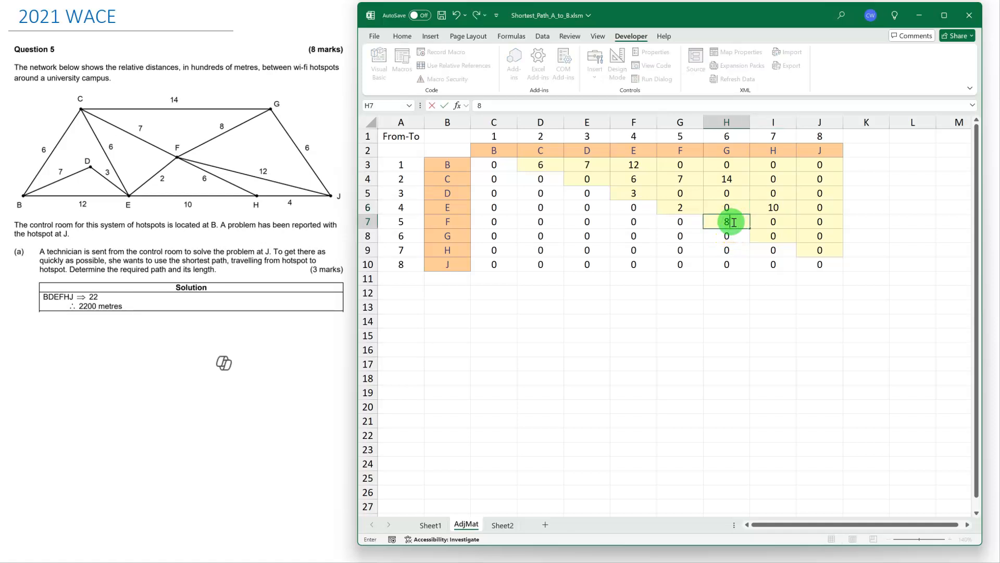
{"action": "left_click", "coordinate": [771, 223]}
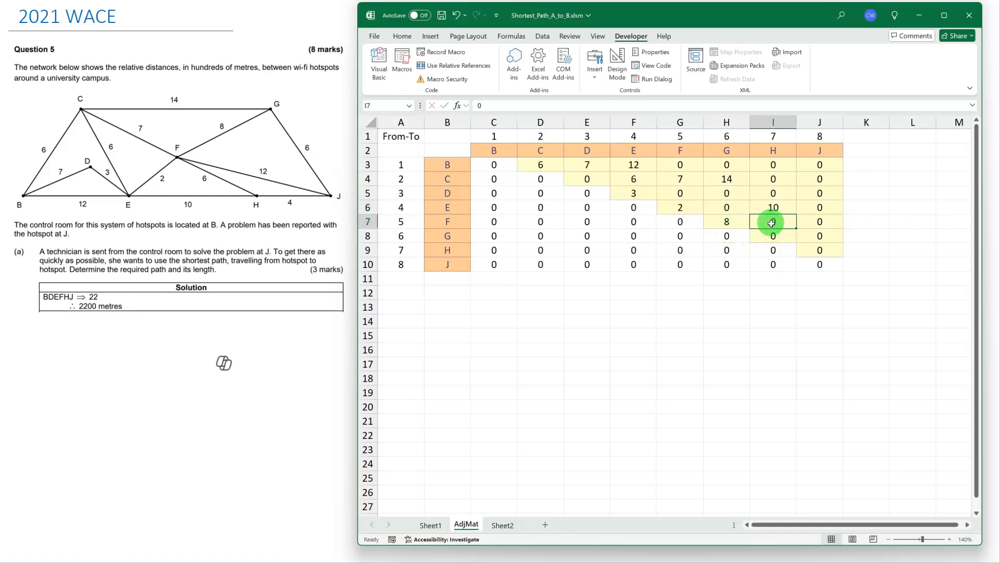
{"action": "type", "text": "6"}
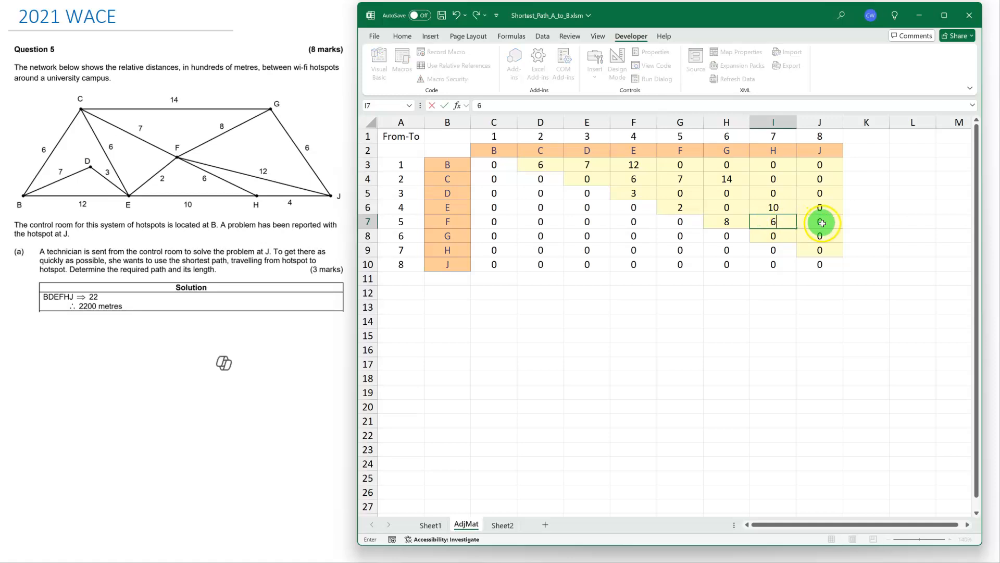
{"action": "left_click", "coordinate": [822, 223]}
{"action": "type", "text": "12"}
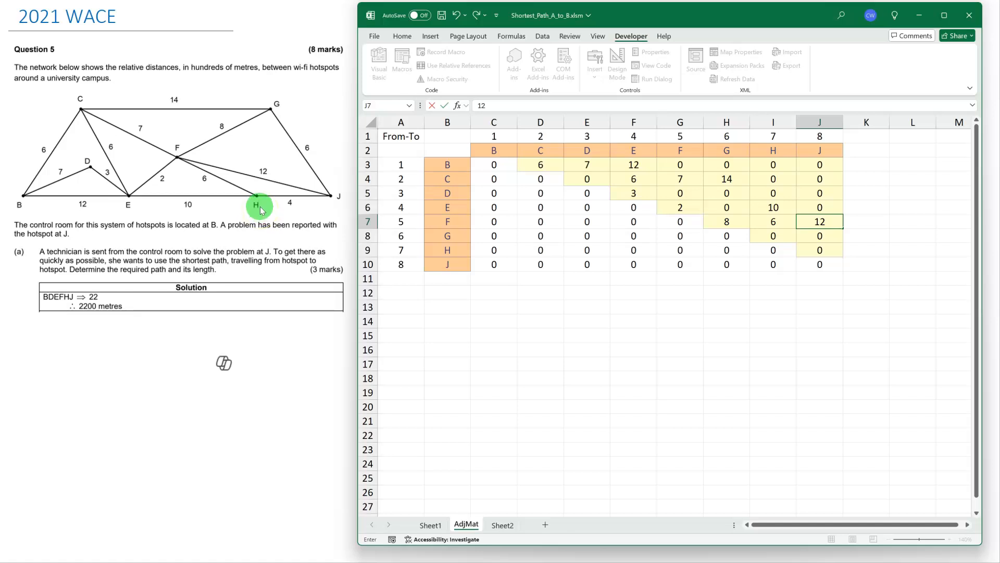
Enter the distance 6 from G to J and the distance 4 from H to J in the adjacency matrix.
{"action": "left_click", "coordinate": [776, 238]}
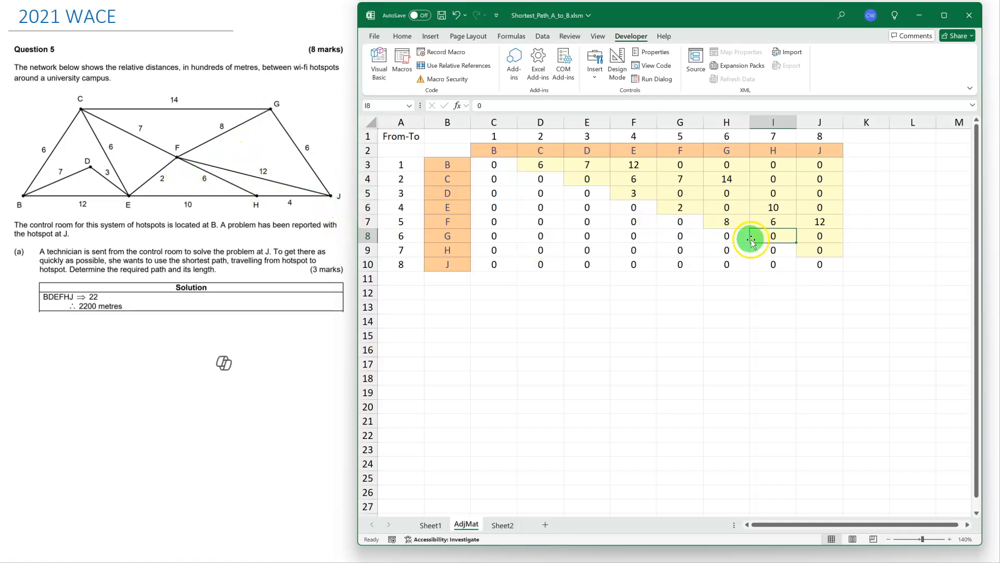
{"action": "left_click", "coordinate": [821, 236]}
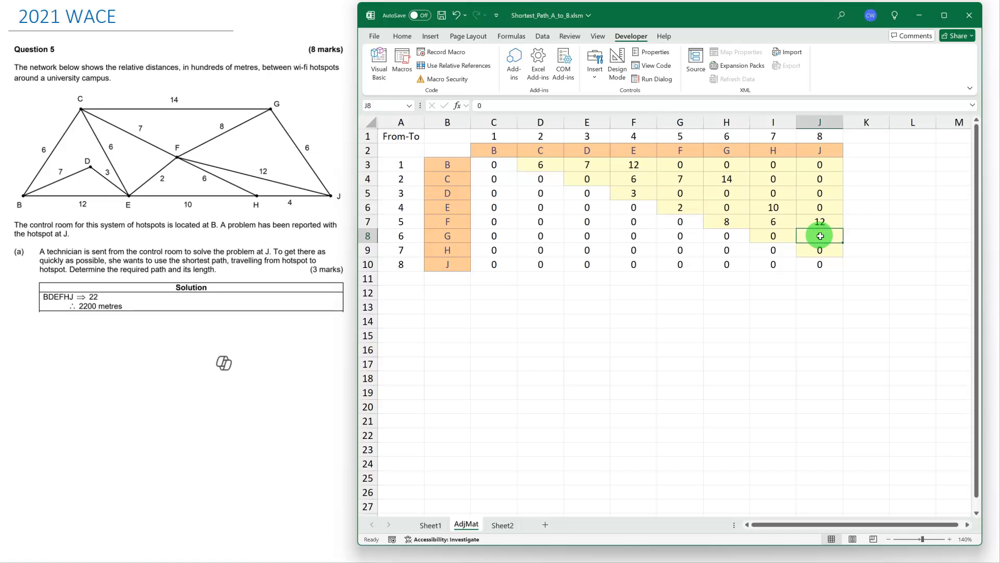
{"action": "type", "text": "6"}
{"action": "left_click", "coordinate": [817, 251]}
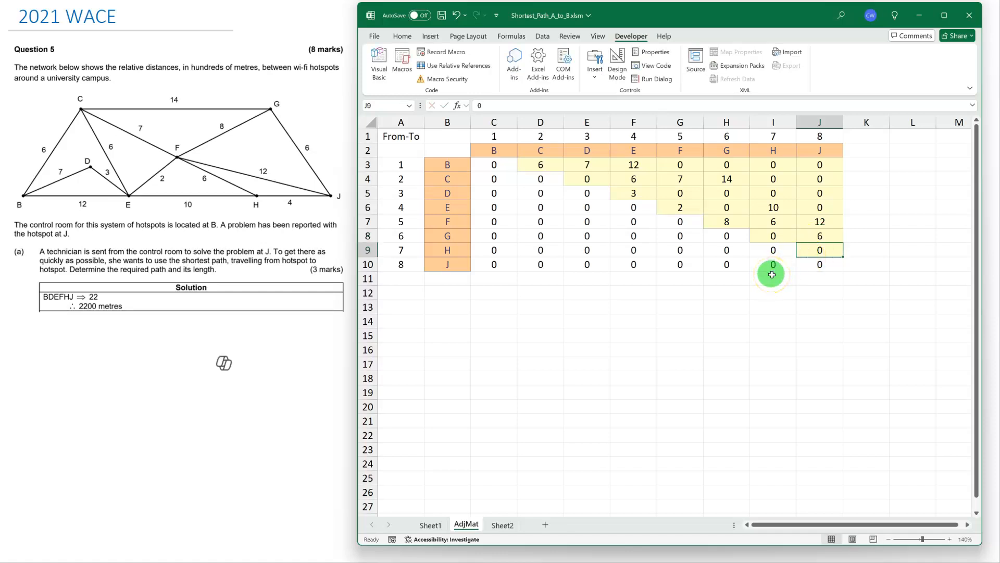
{"action": "type", "text": "4"}
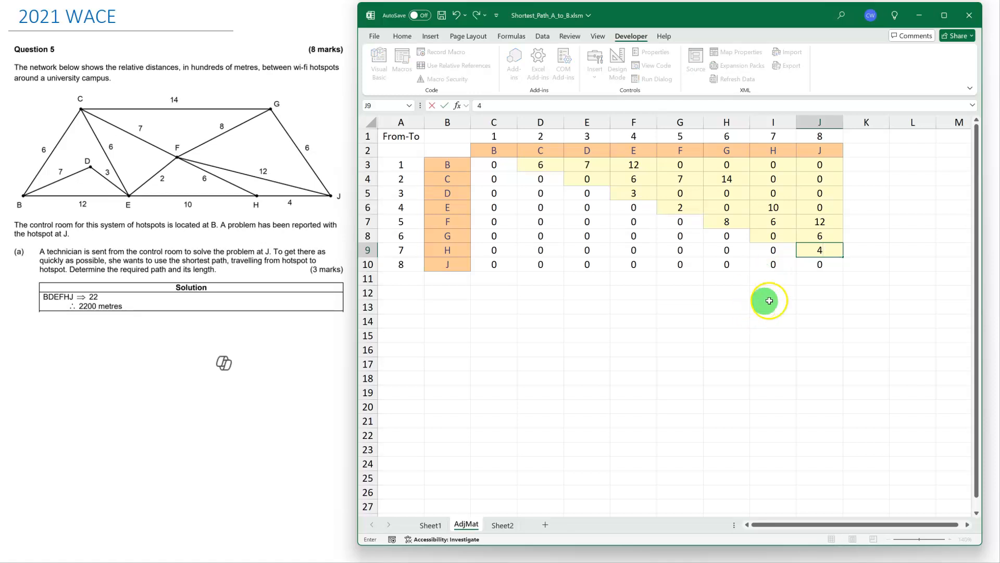
{"action": "left_click", "coordinate": [823, 278]}
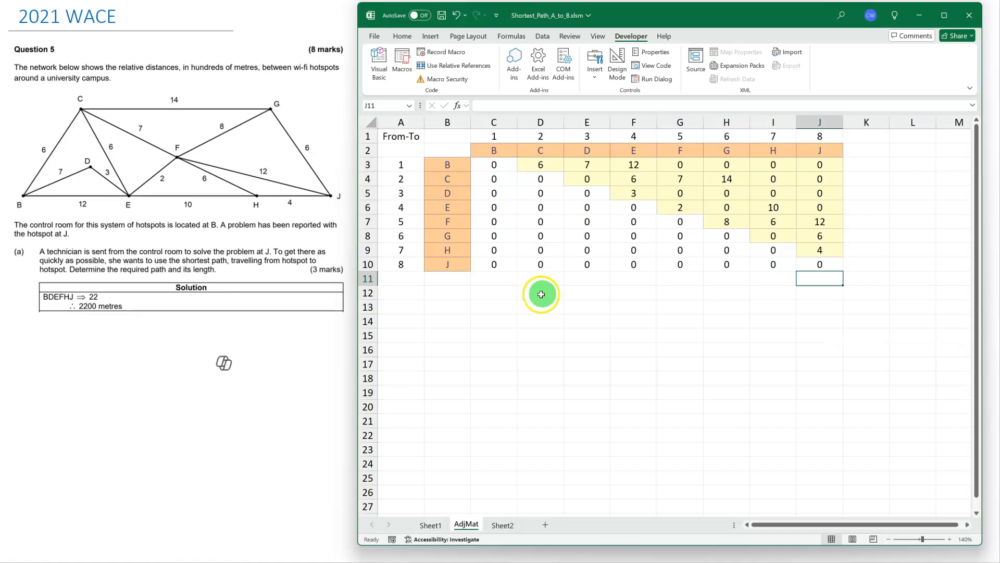
Run the finishAdjMat macro to copy the entries above the diagonal to below it.
{"action": "left_click", "coordinate": [402, 61]}
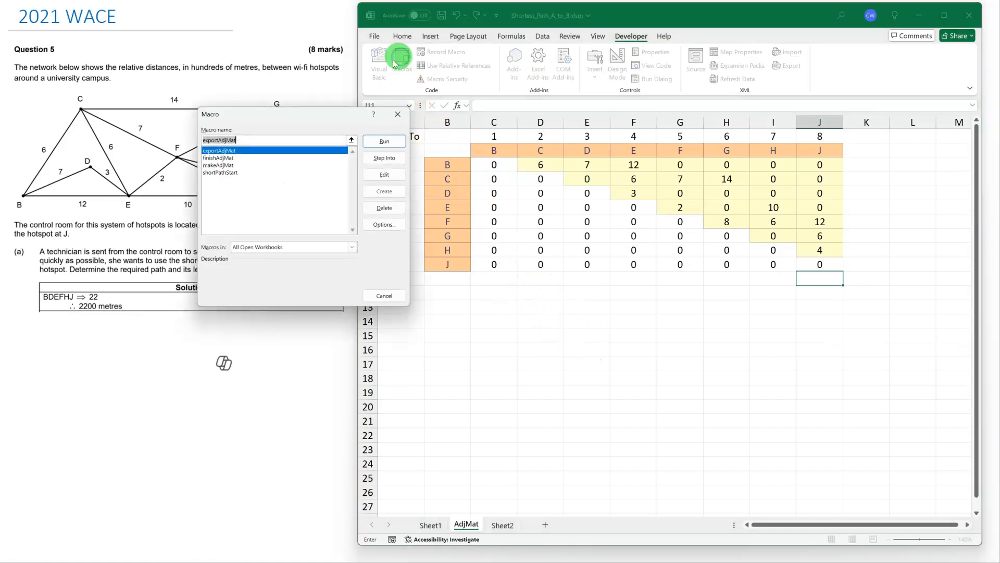
{"action": "left_click", "coordinate": [227, 159]}
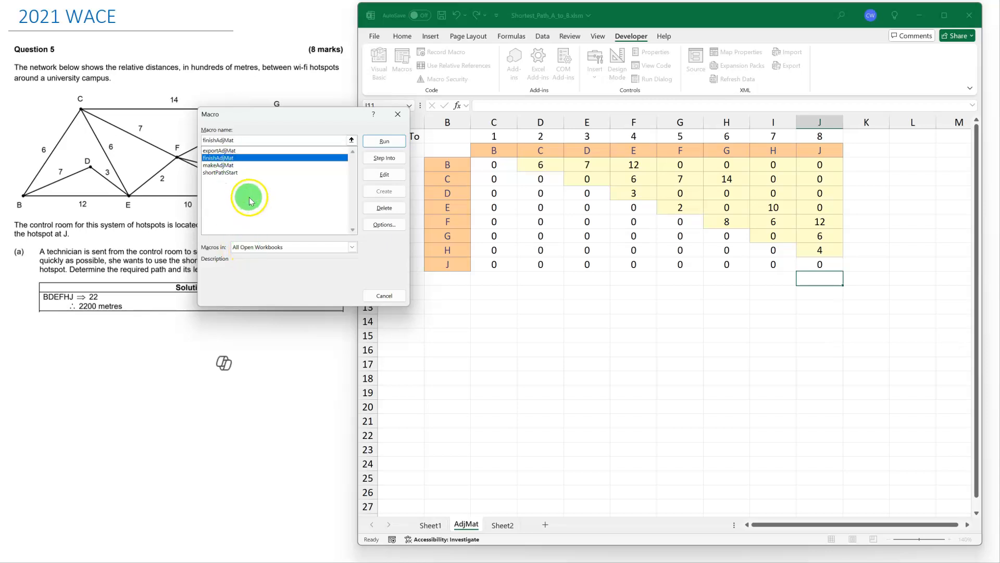
{"action": "left_click", "coordinate": [385, 141]}
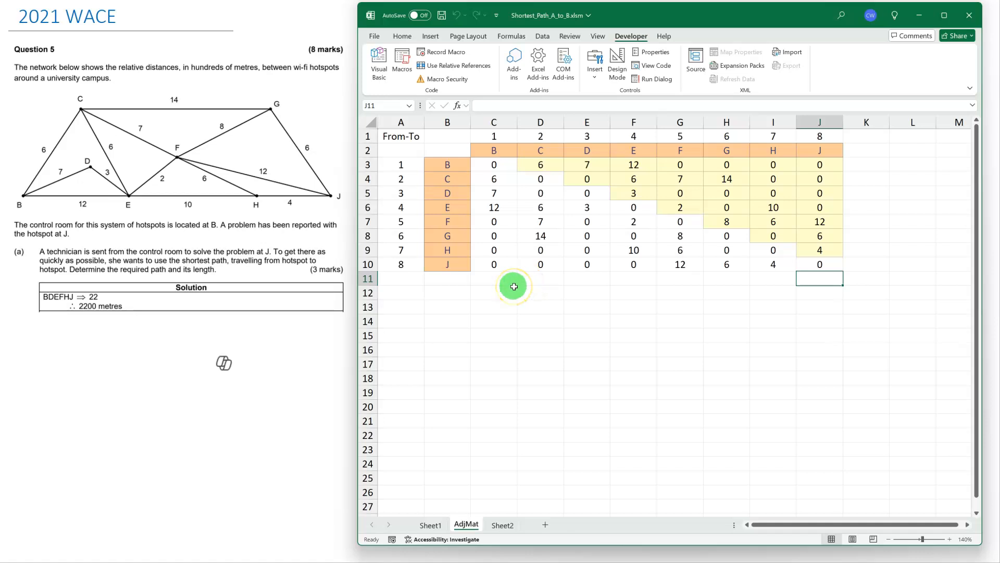
Run the shortest path search on Sheet1 with the existing start and end vertices.
{"action": "left_click", "coordinate": [430, 525]}
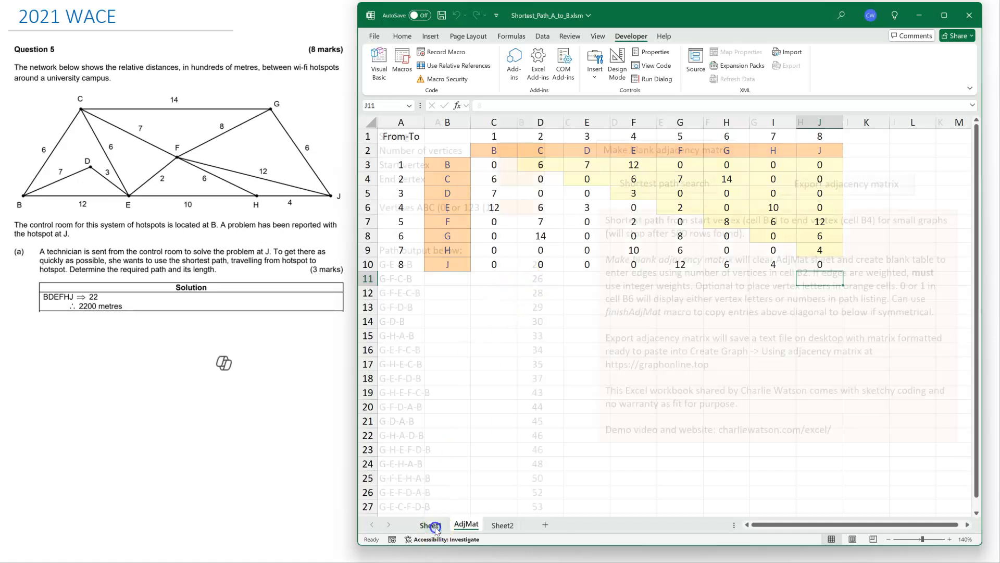
{"action": "left_click", "coordinate": [672, 185]}
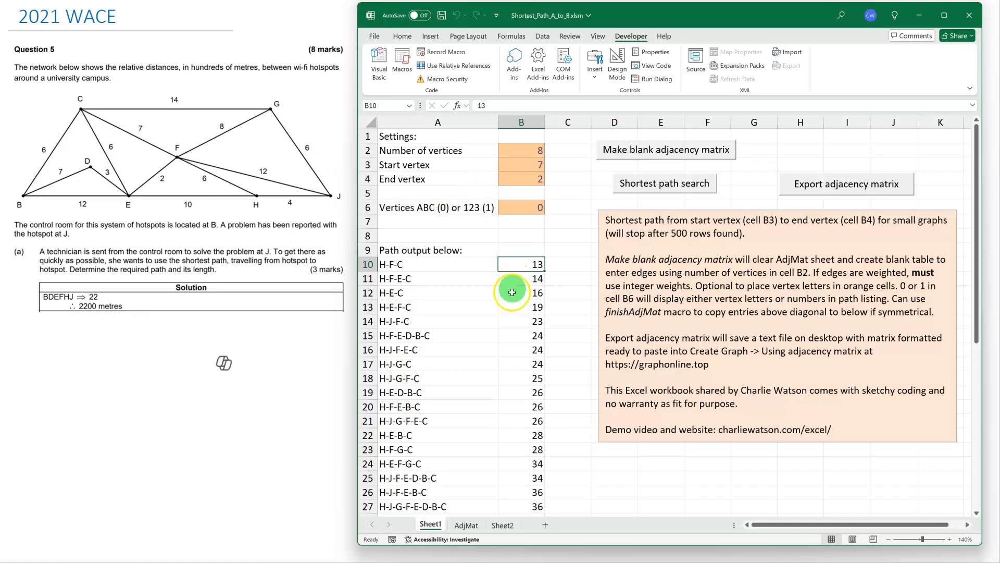
{"action": "left_click", "coordinate": [534, 167]}
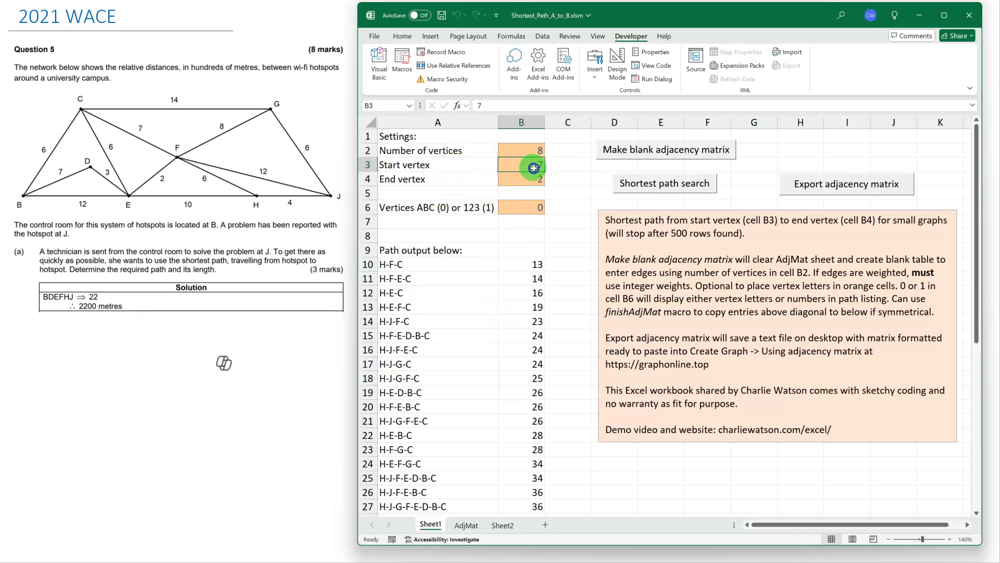
{"action": "left_click", "coordinate": [526, 184]}
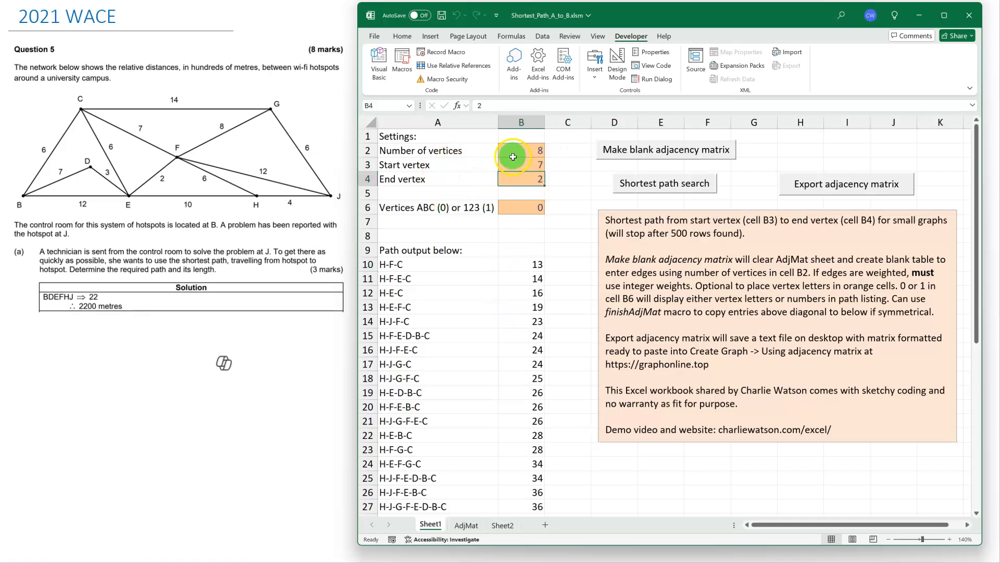
Set the start vertex to 1 and the end vertex to 8 on Sheet1, and run the shortest path search.
{"action": "left_click", "coordinate": [468, 526]}
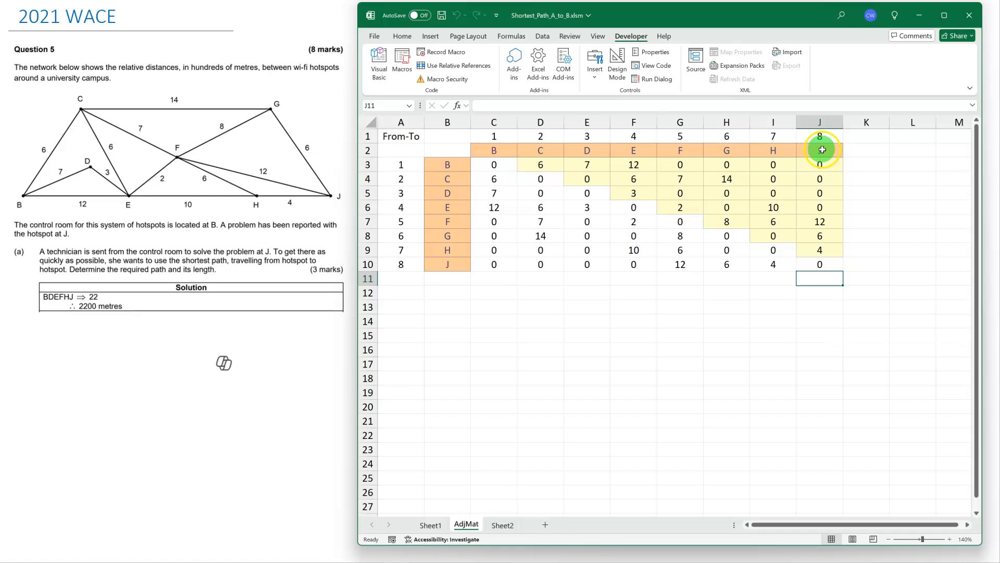
{"action": "left_click", "coordinate": [432, 524]}
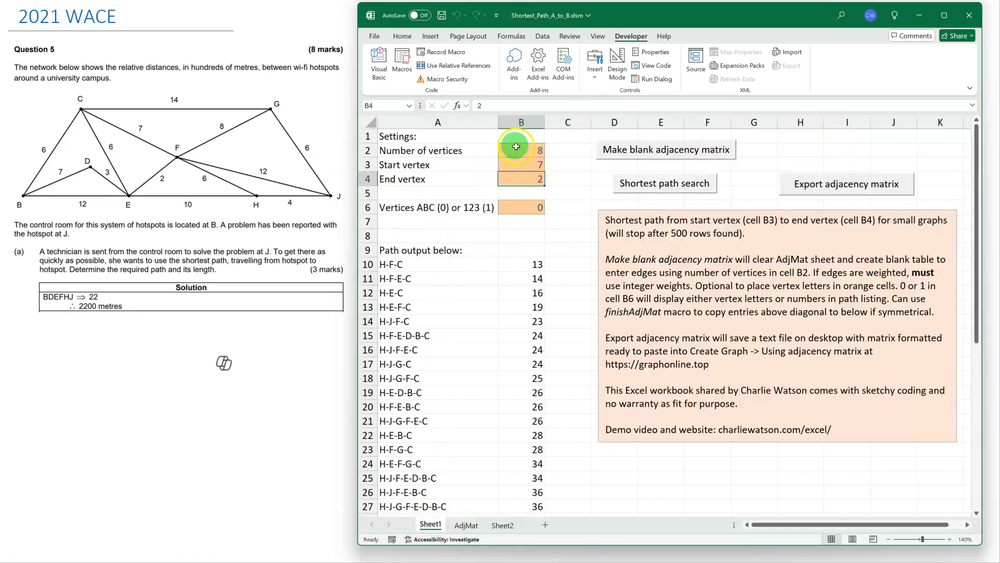
{"action": "left_click", "coordinate": [516, 164]}
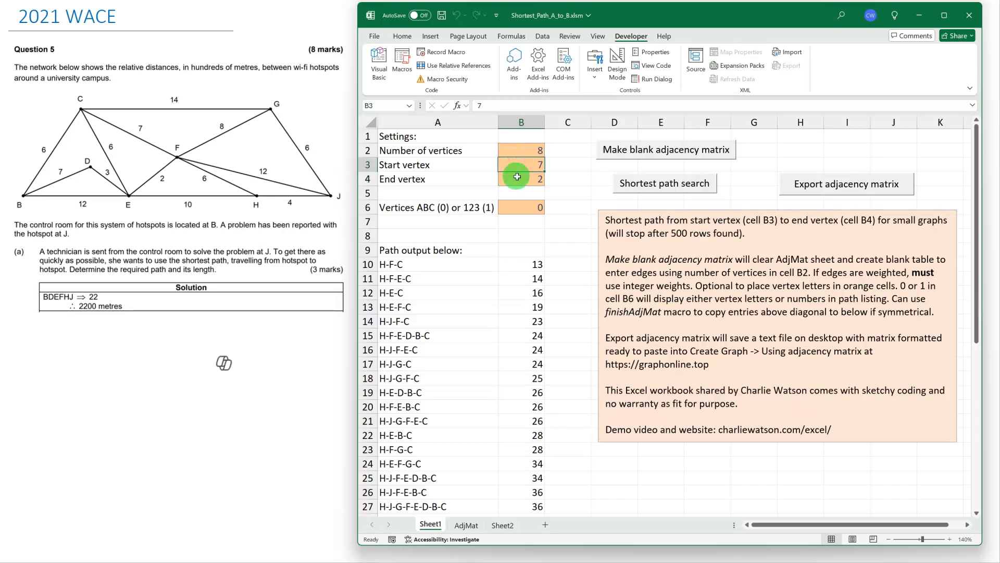
{"action": "type", "text": "1"}
{"action": "left_click", "coordinate": [520, 181]}
{"action": "type", "text": "8"}
{"action": "left_click", "coordinate": [573, 194]}
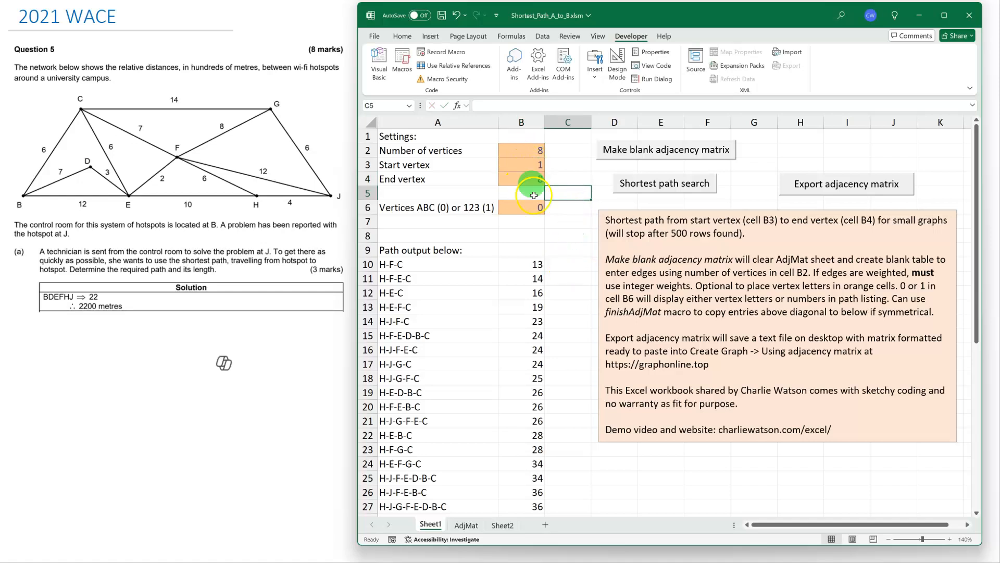
{"action": "left_click", "coordinate": [526, 208]}
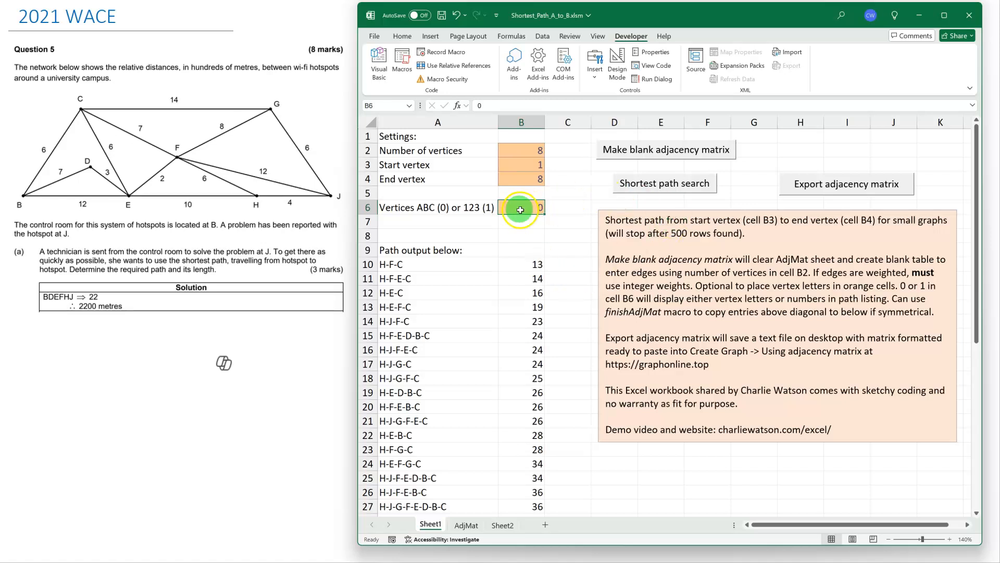
{"action": "left_click", "coordinate": [664, 188]}
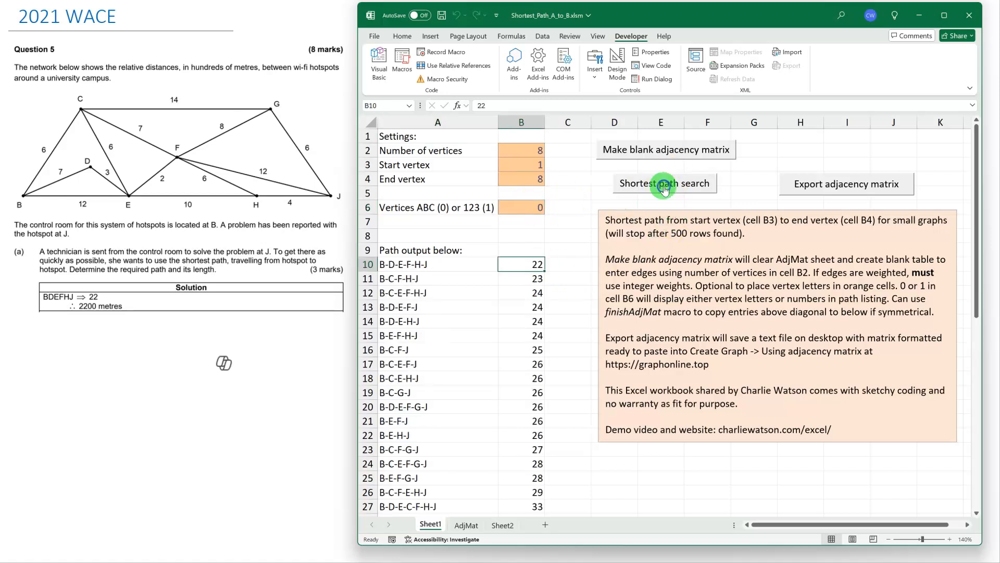
Review the list of paths from B to J with their lengths, from the shortest to the longest.
{"action": "left_click", "coordinate": [572, 265]}
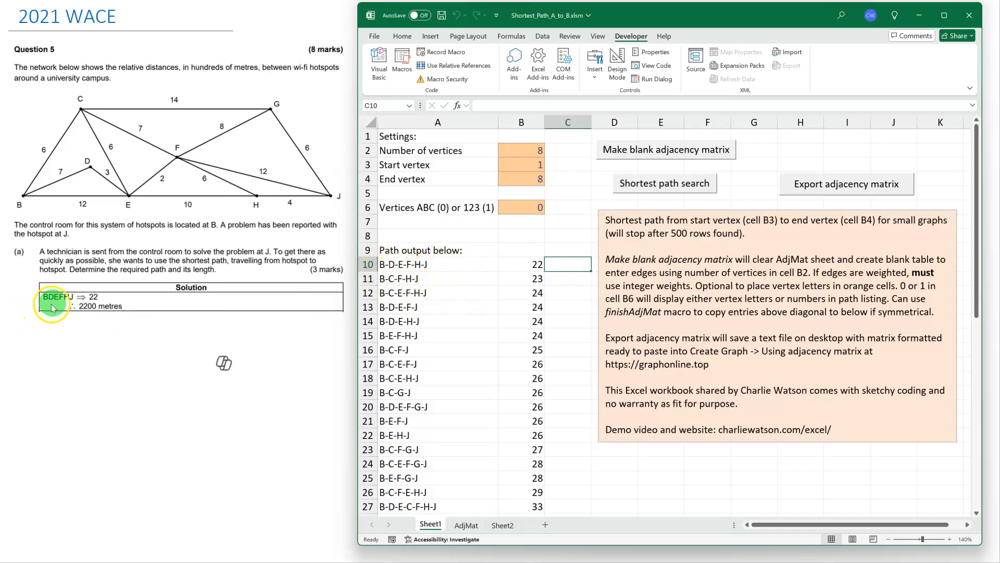
{"action": "left_click", "coordinate": [528, 267]}
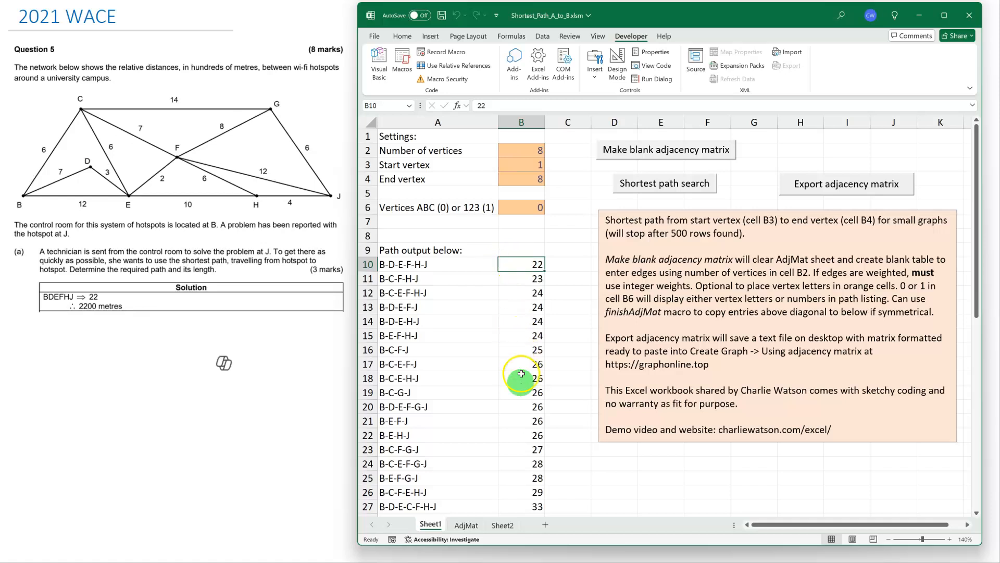
{"action": "scroll", "coordinate": [521, 440], "scroll_direction": "down", "scroll_amount": 2}
{"action": "scroll", "coordinate": [521, 439], "scroll_direction": "down", "scroll_amount": 7}
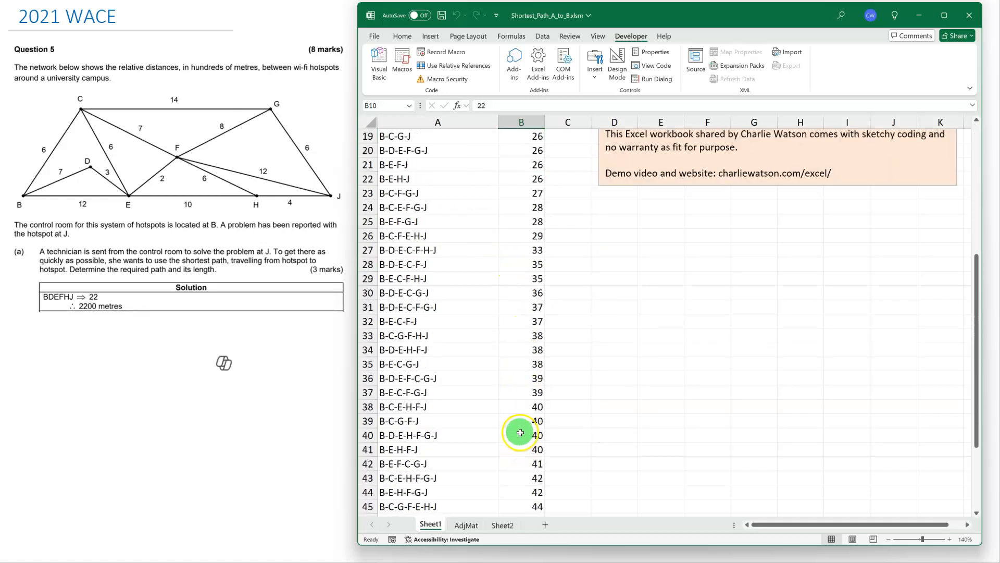
{"action": "left_click", "coordinate": [436, 463]}
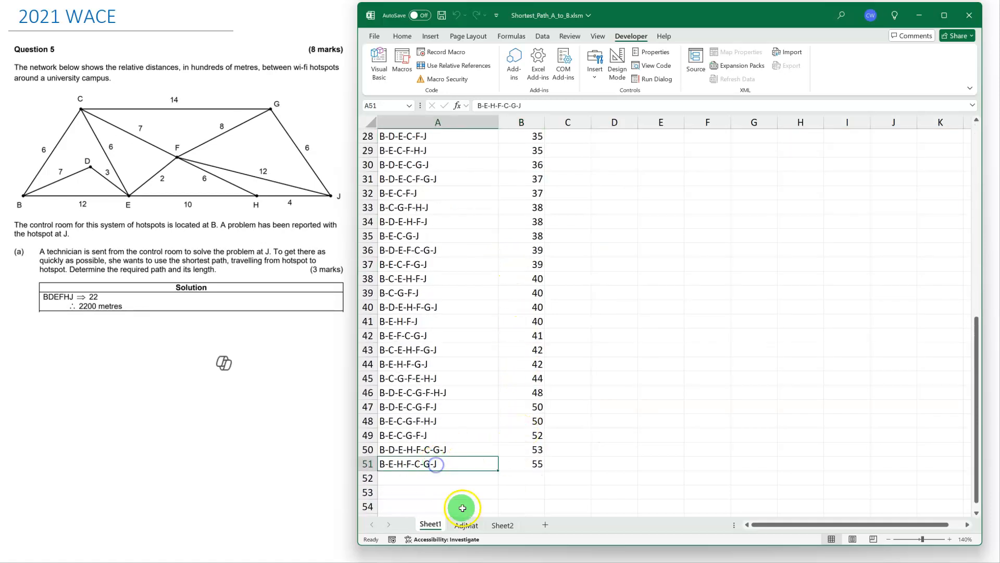
{"action": "left_click", "coordinate": [516, 463]}
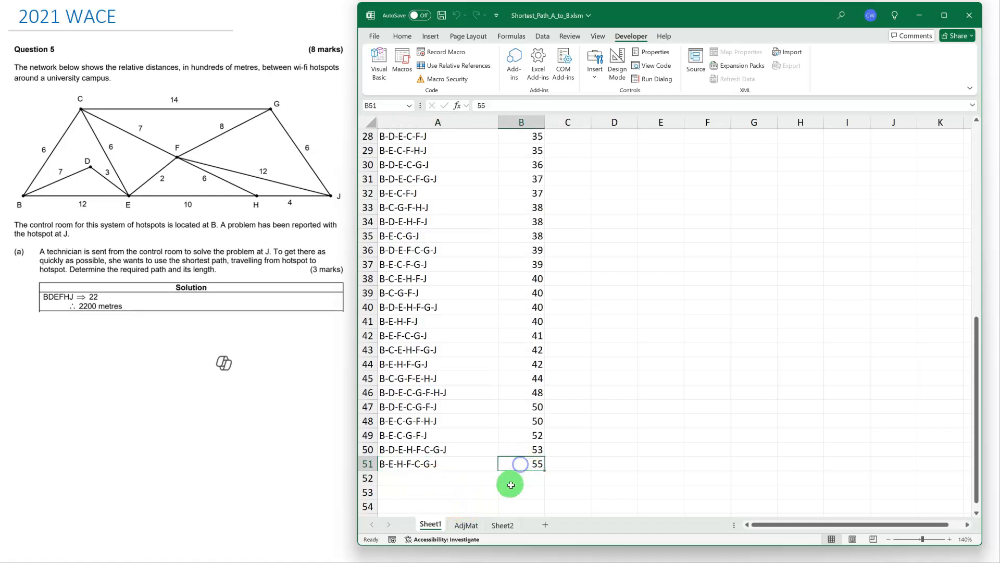
{"action": "scroll", "coordinate": [500, 420], "scroll_direction": "up", "scroll_amount": 9}
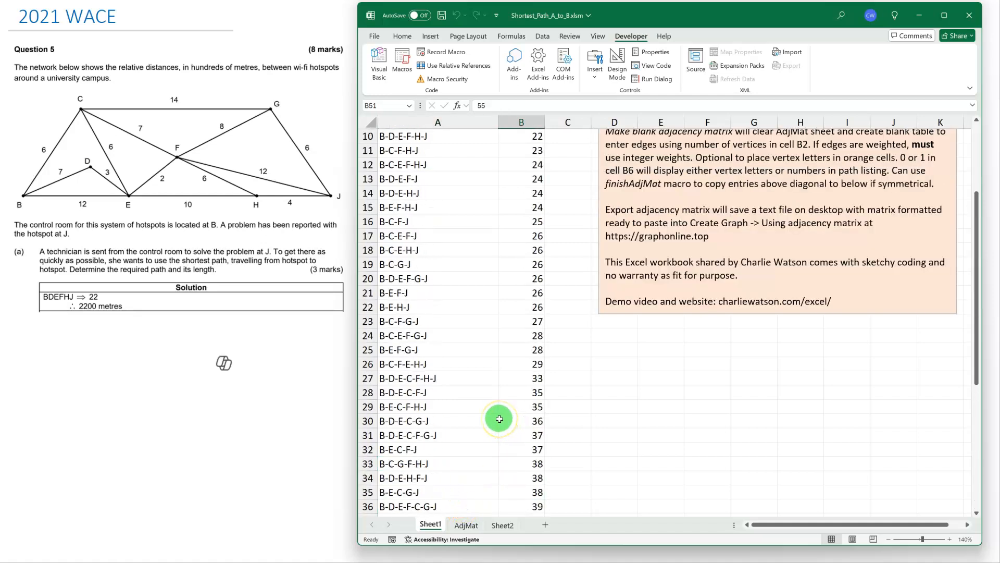
Set the vertex display option in B6 to 1 for numbers and rerun the shortest path search.
{"action": "left_click", "coordinate": [519, 207]}
{"action": "type", "text": "1"}
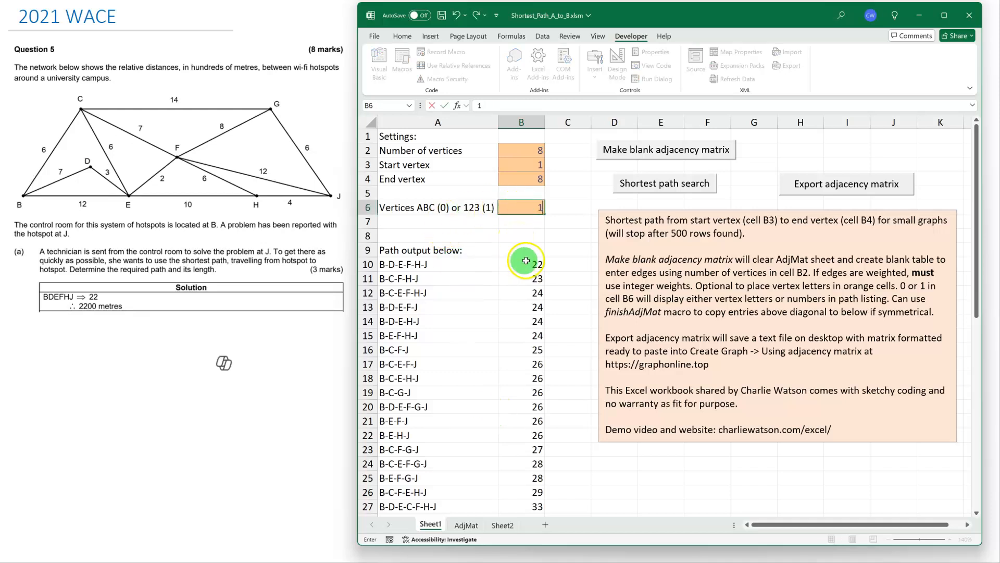
{"action": "left_click", "coordinate": [661, 185]}
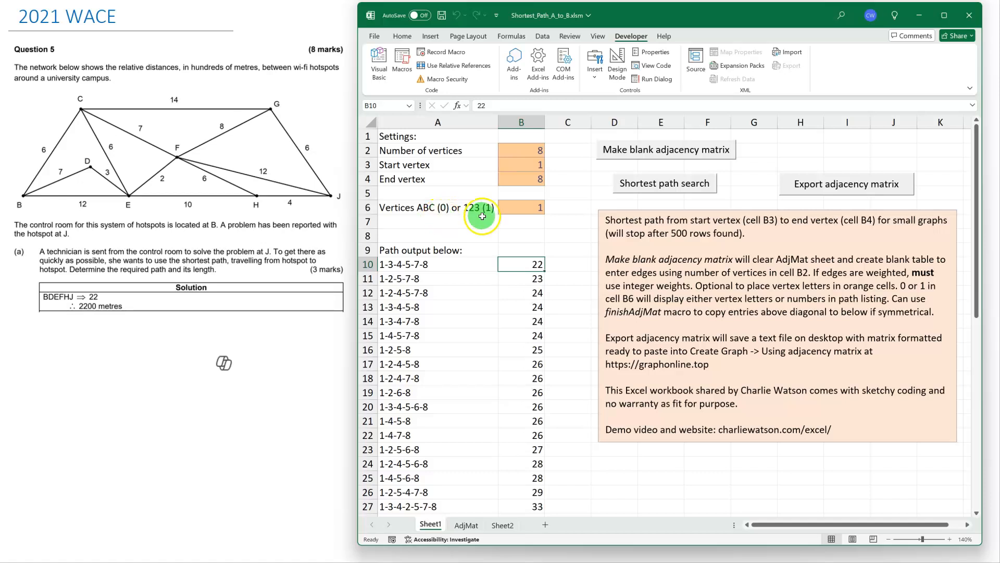
Set the vertex display option in B6 to 0 for letters and rerun the shortest path search.
{"action": "left_click", "coordinate": [528, 207]}
{"action": "type", "text": "0"}
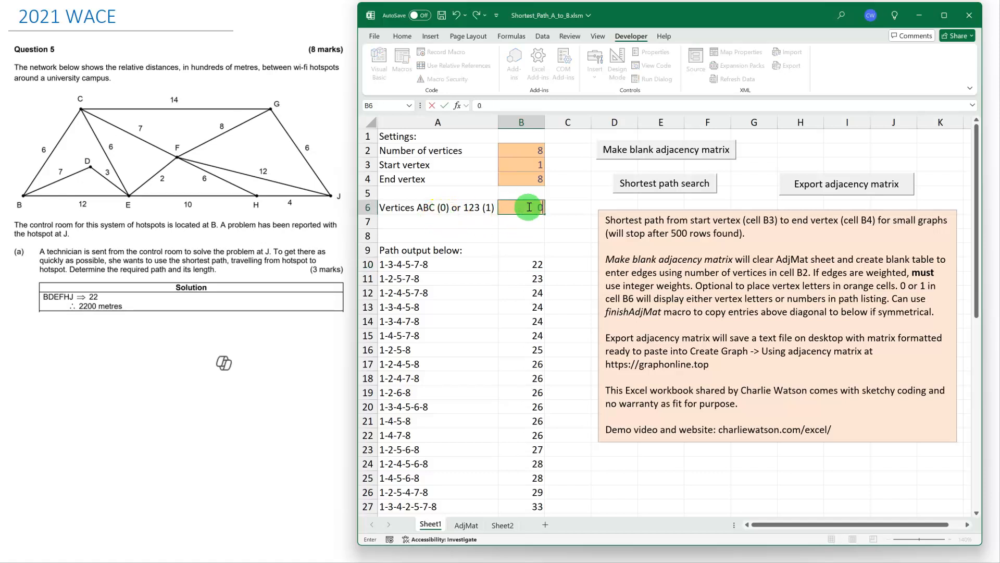
{"action": "key", "text": "Return"}
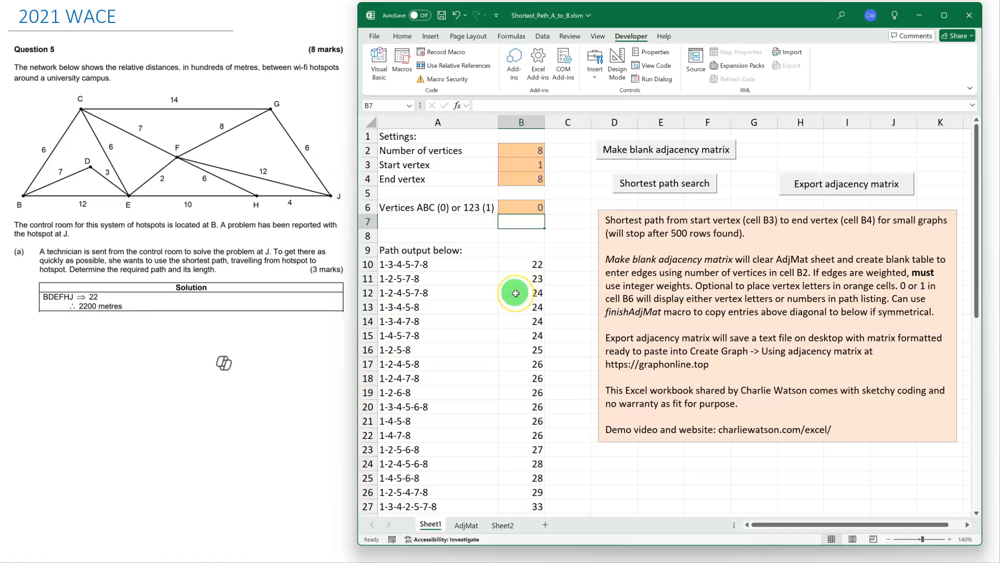
{"action": "left_click", "coordinate": [465, 525]}
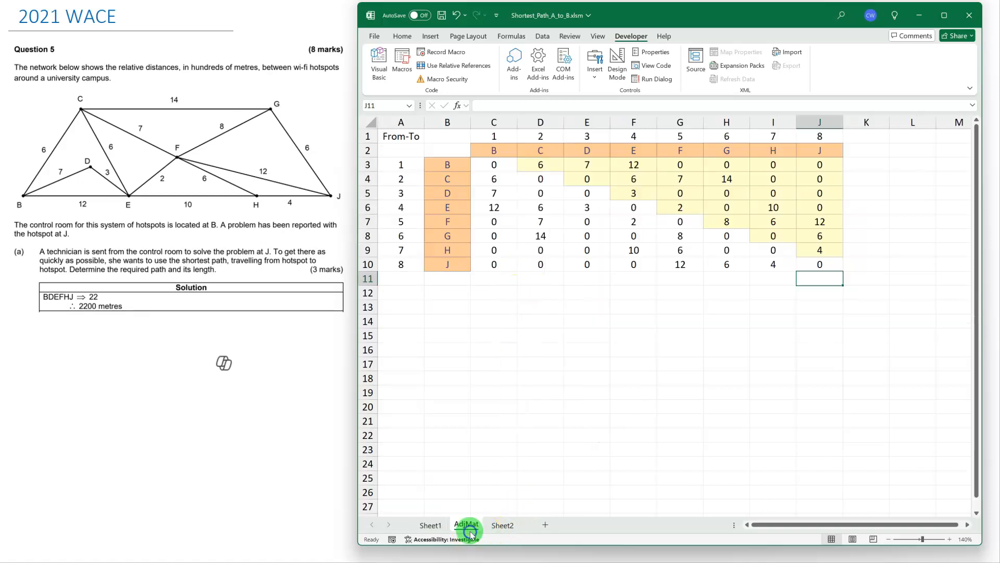
{"action": "left_click", "coordinate": [585, 165]}
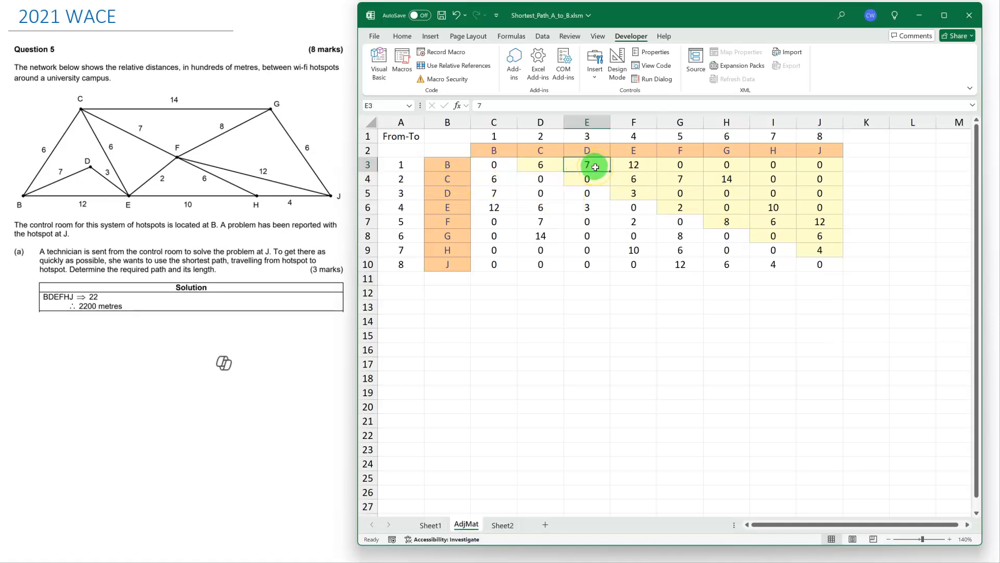
{"action": "left_click", "coordinate": [430, 525]}
{"action": "left_click", "coordinate": [670, 193]}
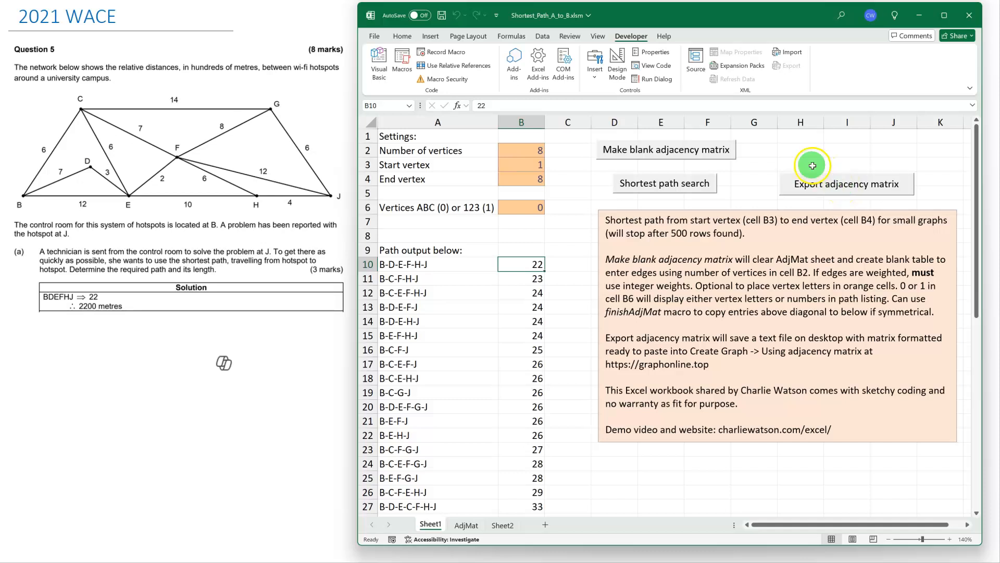
Export the adjacency matrix to adjMat.txt on the desktop and select all its rows in the opened text file.
{"action": "double_click", "coordinate": [0, 21]}
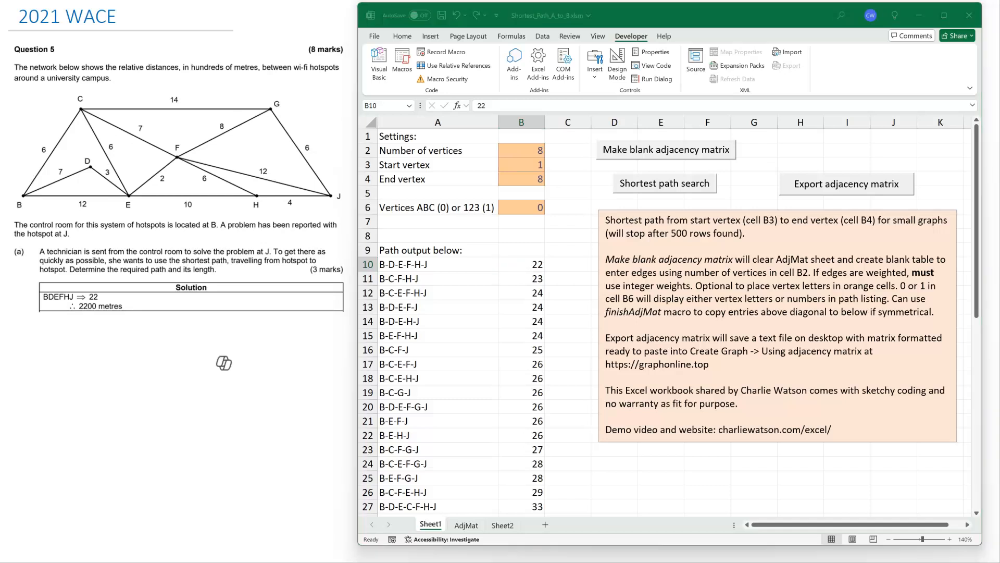
{"action": "left_click_drag", "start_coordinate": [126, 1], "coordinate": [420, 40]}
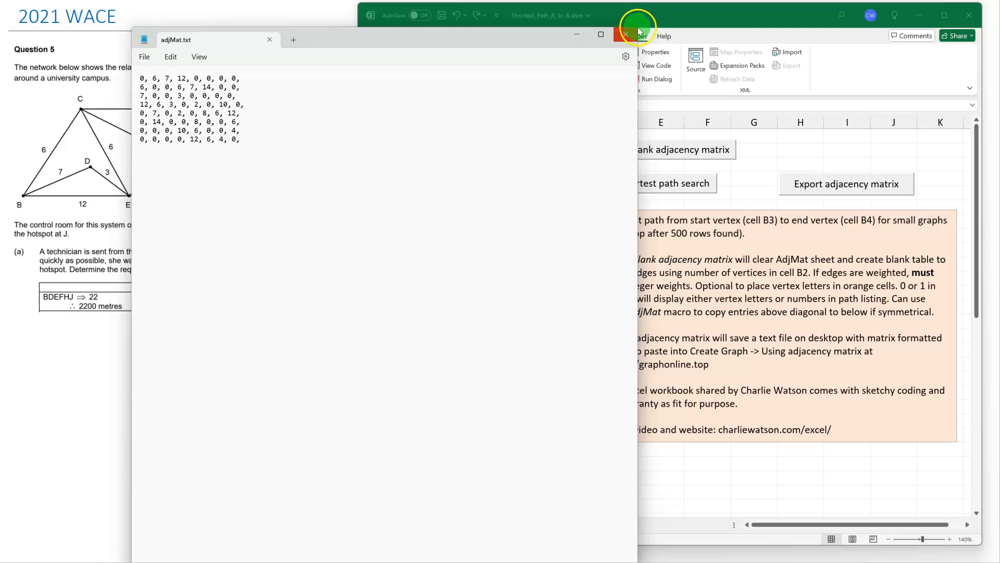
{"action": "left_click_drag", "start_coordinate": [548, 31], "coordinate": [443, 49]}
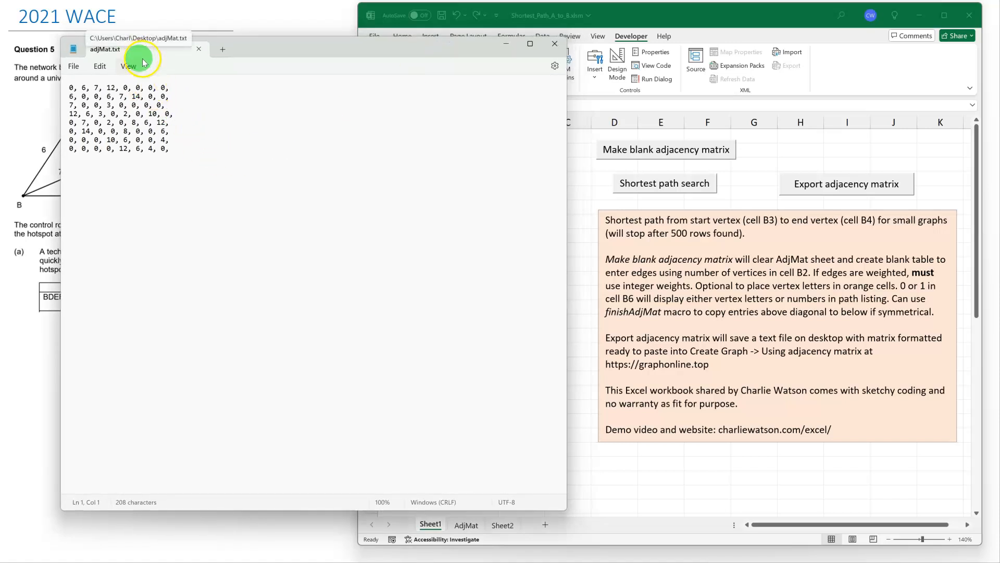
{"action": "left_click_drag", "start_coordinate": [185, 149], "coordinate": [42, 83]}
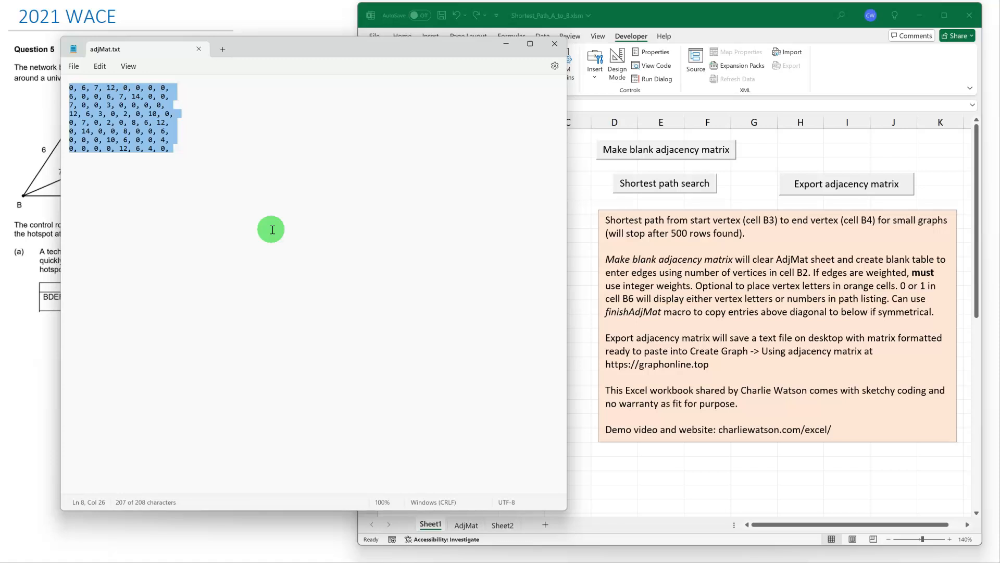
Copy the selected matrix rows from adjMat.txt and switch to the graphonline.top page in Chrome.
{"action": "left_click", "coordinate": [99, 66]}
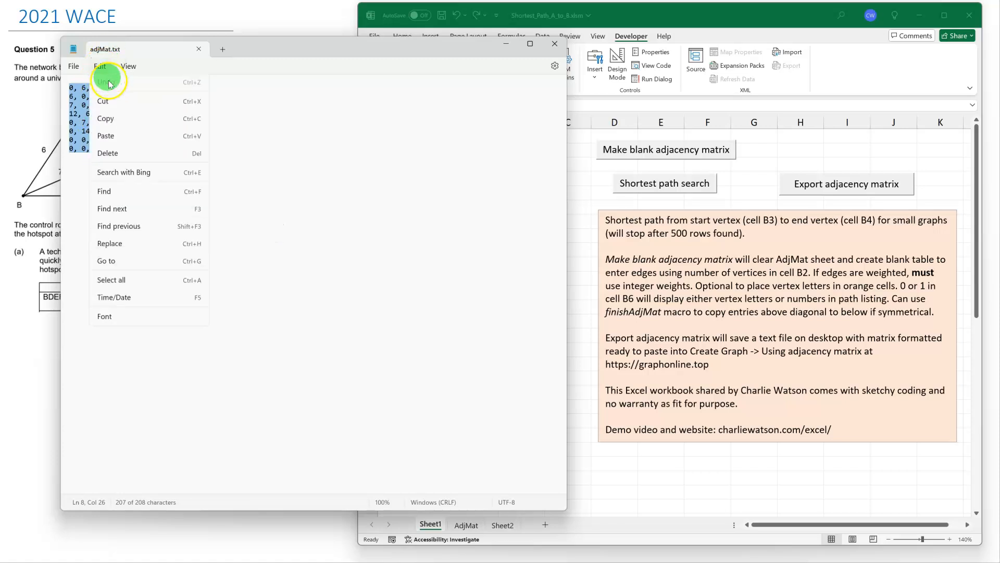
{"action": "left_click", "coordinate": [113, 121]}
{"action": "left_click", "coordinate": [506, 46]}
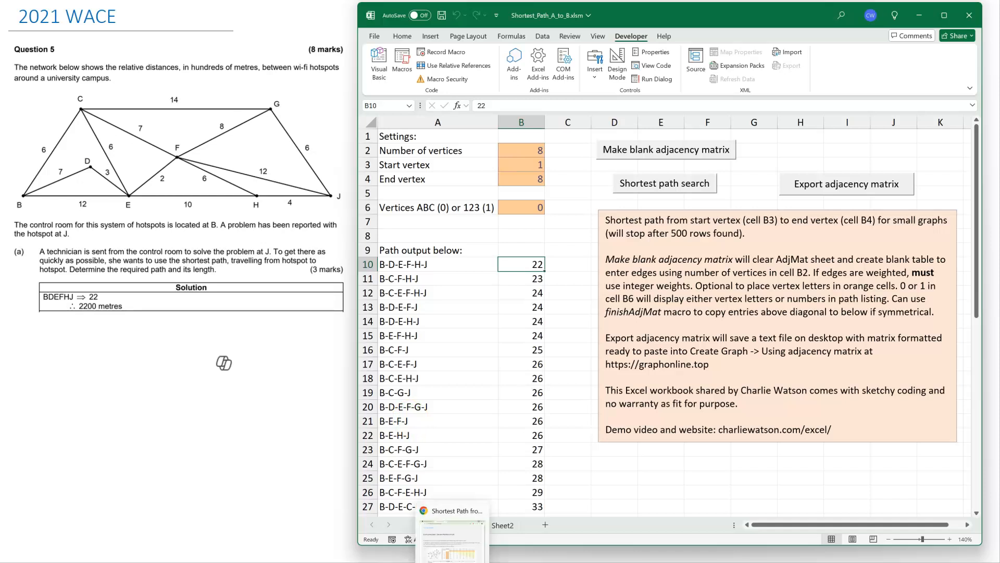
{"action": "left_click", "coordinate": [455, 561]}
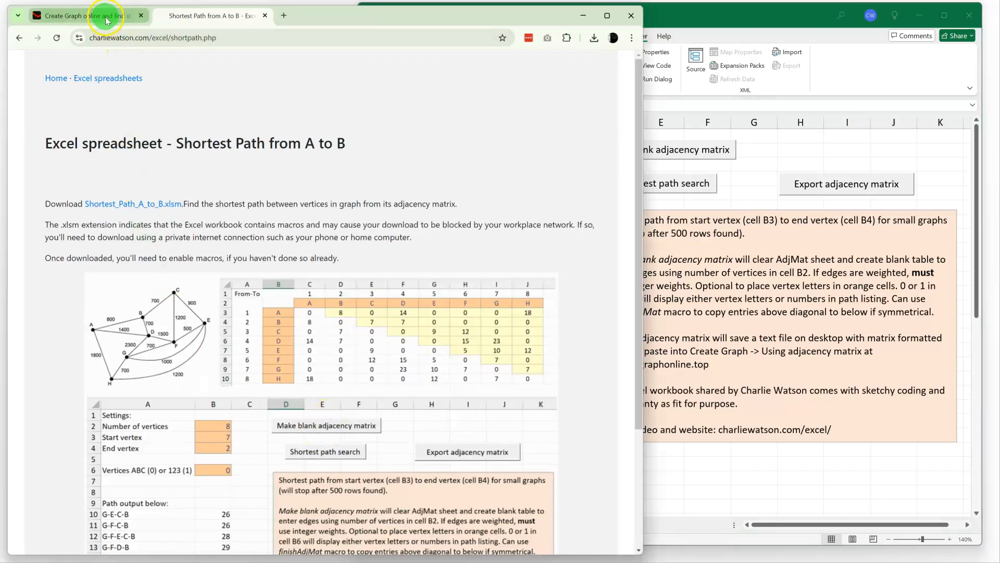
{"action": "left_click", "coordinate": [50, 16]}
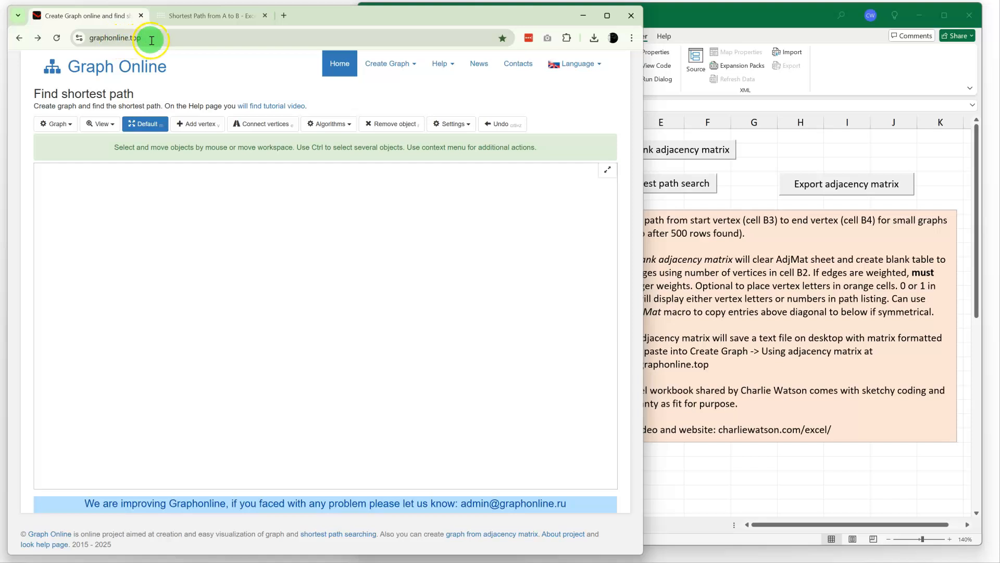
Create a graph from an adjacency matrix entered as text, replacing the sample matrix with the copied rows, and plot it.
{"action": "left_click", "coordinate": [407, 66]}
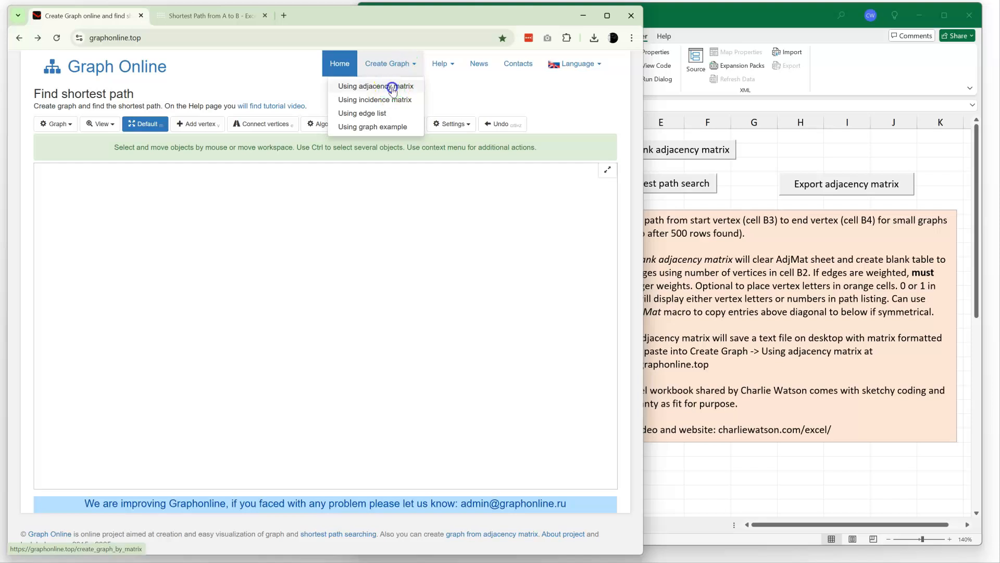
{"action": "left_click", "coordinate": [392, 89]}
{"action": "left_click", "coordinate": [57, 166]}
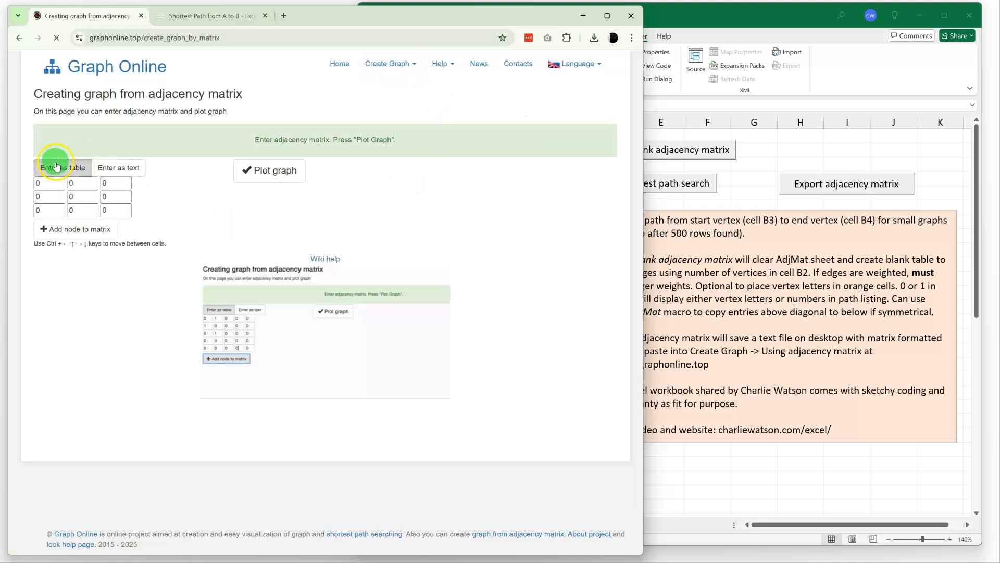
{"action": "left_click", "coordinate": [120, 166]}
{"action": "left_click", "coordinate": [83, 203]}
{"action": "left_click", "coordinate": [59, 213]}
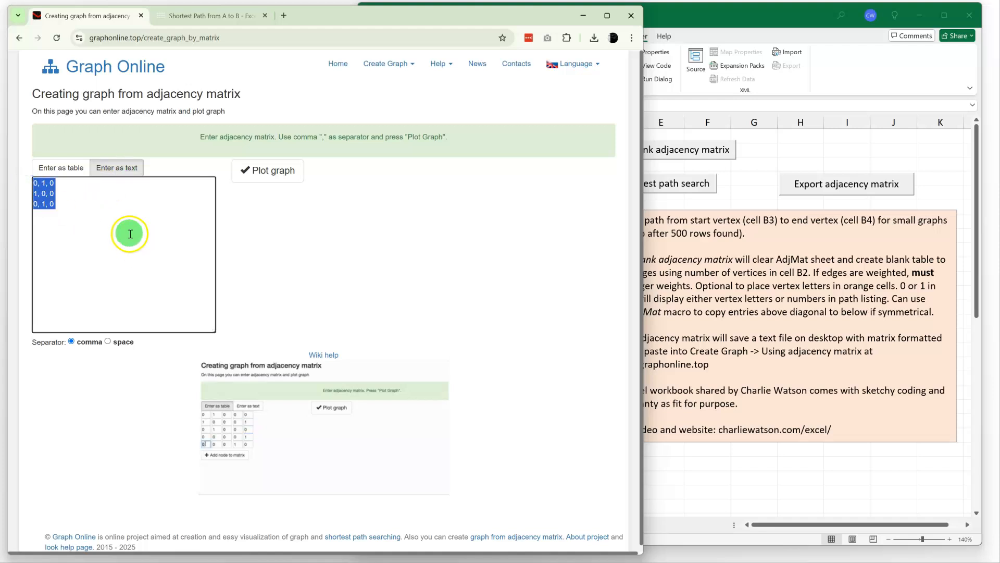
{"action": "key", "text": "ctrl+v"}
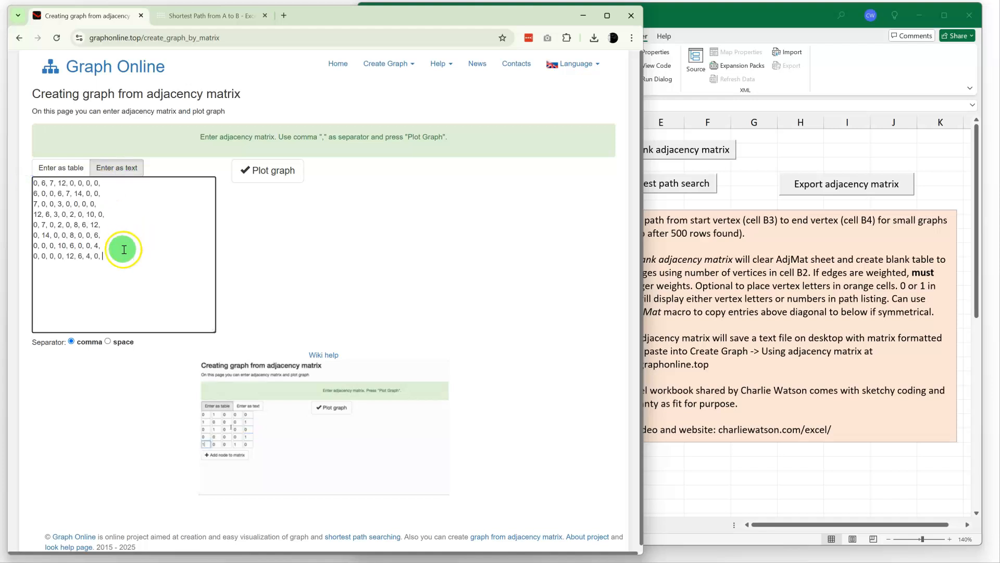
{"action": "left_click", "coordinate": [280, 173]}
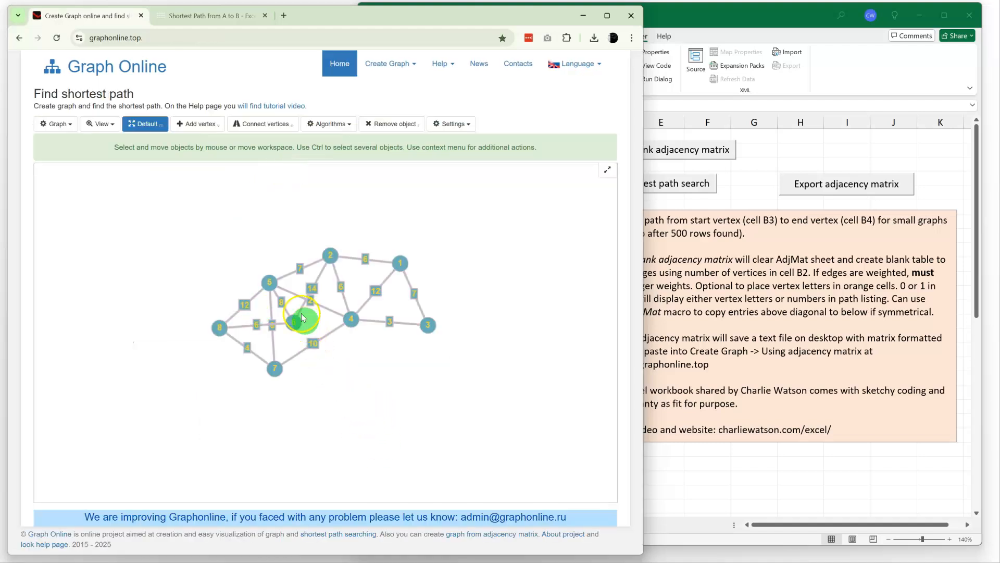
Spread out vertices 6, 2, 4, 8, 1 and 3 of the plotted graph so that no edges cross.
{"action": "left_click_drag", "start_coordinate": [292, 321], "coordinate": [209, 225]}
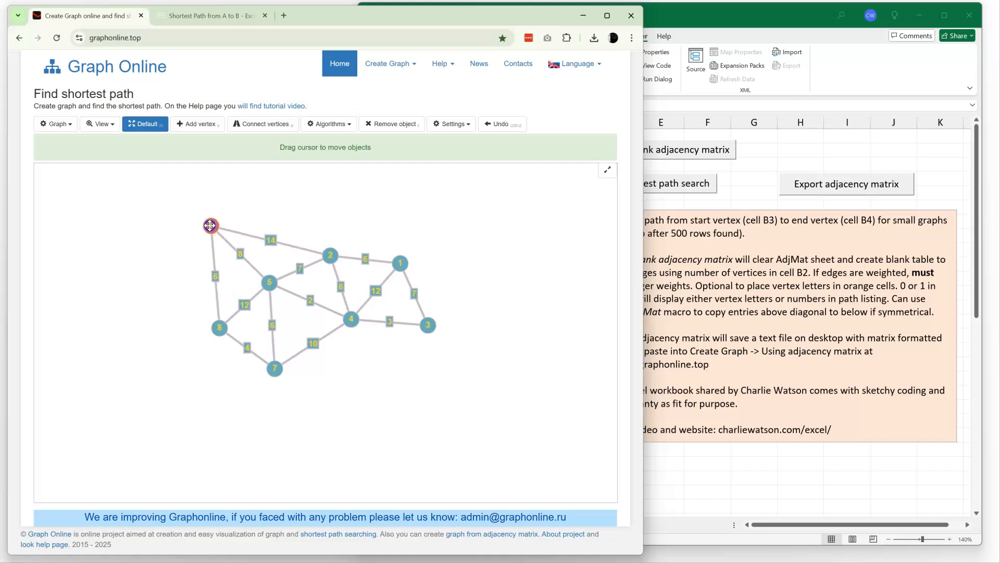
{"action": "left_click_drag", "start_coordinate": [334, 251], "coordinate": [339, 225]}
{"action": "left_click_drag", "start_coordinate": [351, 318], "coordinate": [346, 355]}
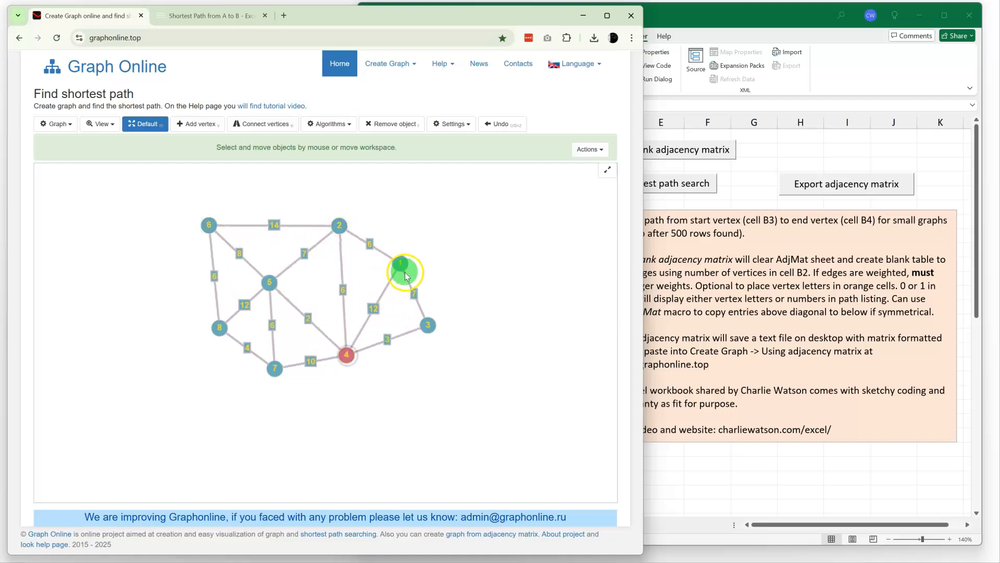
{"action": "left_click_drag", "start_coordinate": [218, 327], "coordinate": [161, 329]}
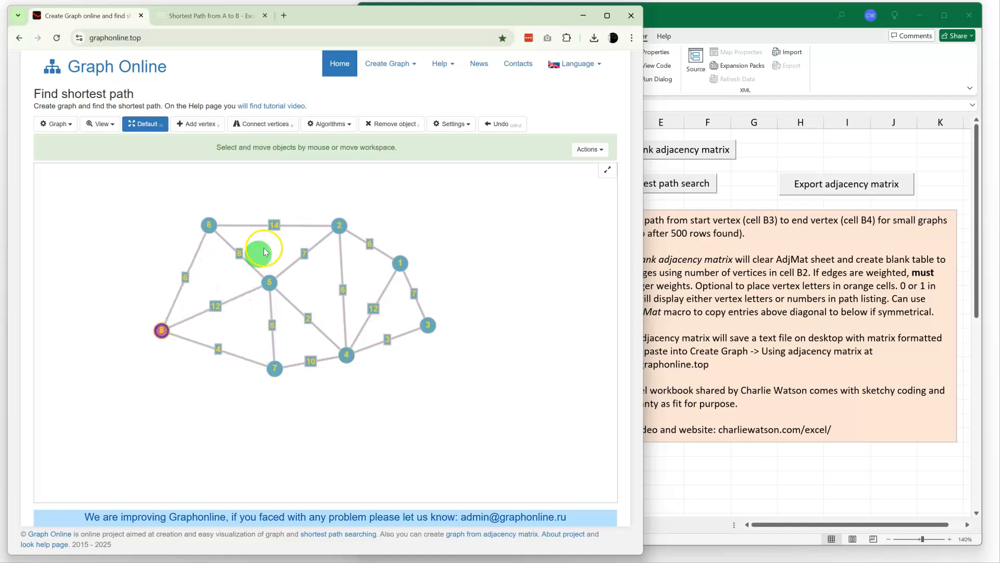
{"action": "left_click_drag", "start_coordinate": [401, 264], "coordinate": [411, 251]}
{"action": "left_click_drag", "start_coordinate": [427, 326], "coordinate": [445, 344]}
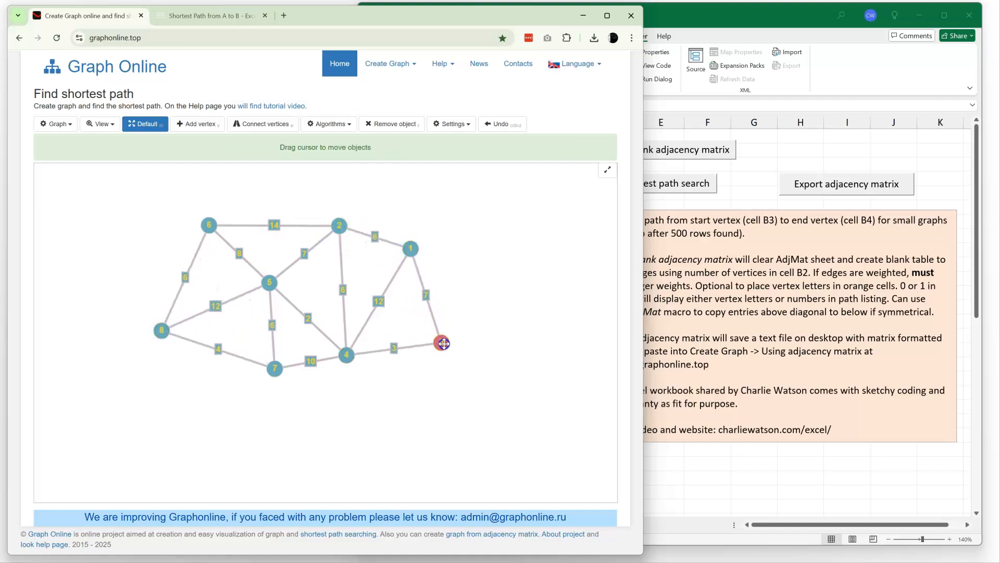
Find all shortest paths from vertex 1 and display the path to vertex 8.
{"action": "left_click", "coordinate": [351, 126]}
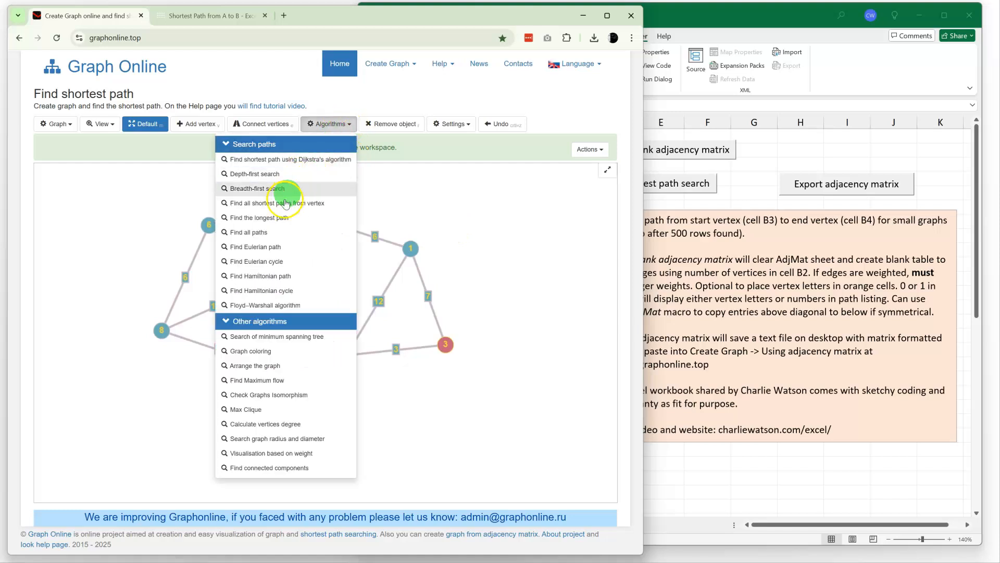
{"action": "left_click", "coordinate": [259, 208]}
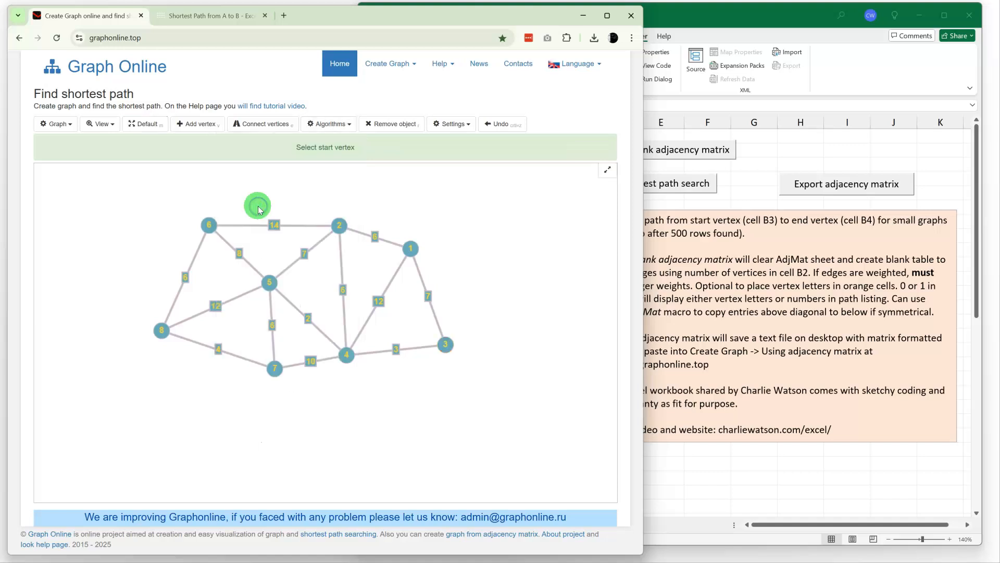
{"action": "left_click", "coordinate": [410, 250]}
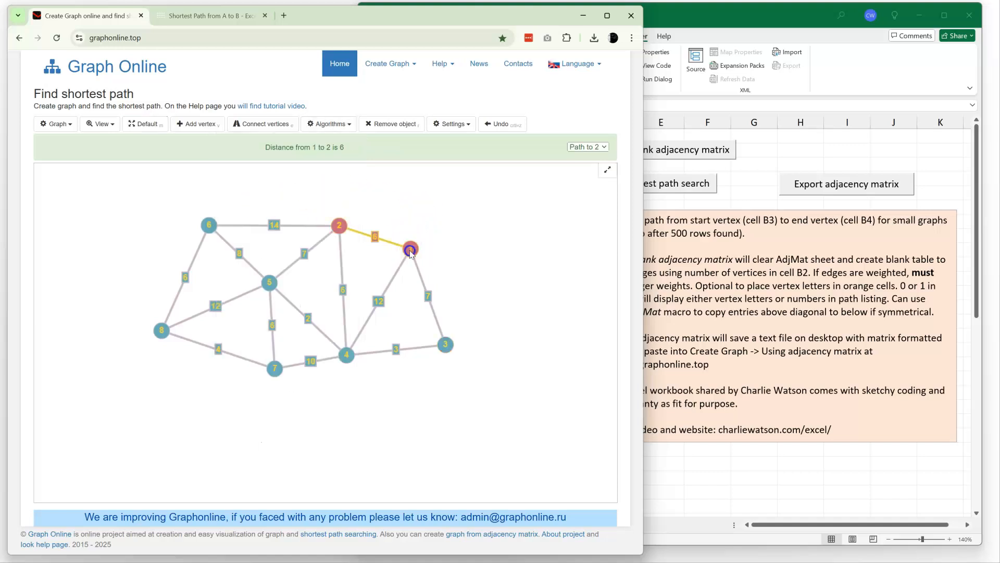
{"action": "left_click", "coordinate": [602, 146]}
{"action": "left_click", "coordinate": [539, 245]}
{"action": "left_click", "coordinate": [604, 147]}
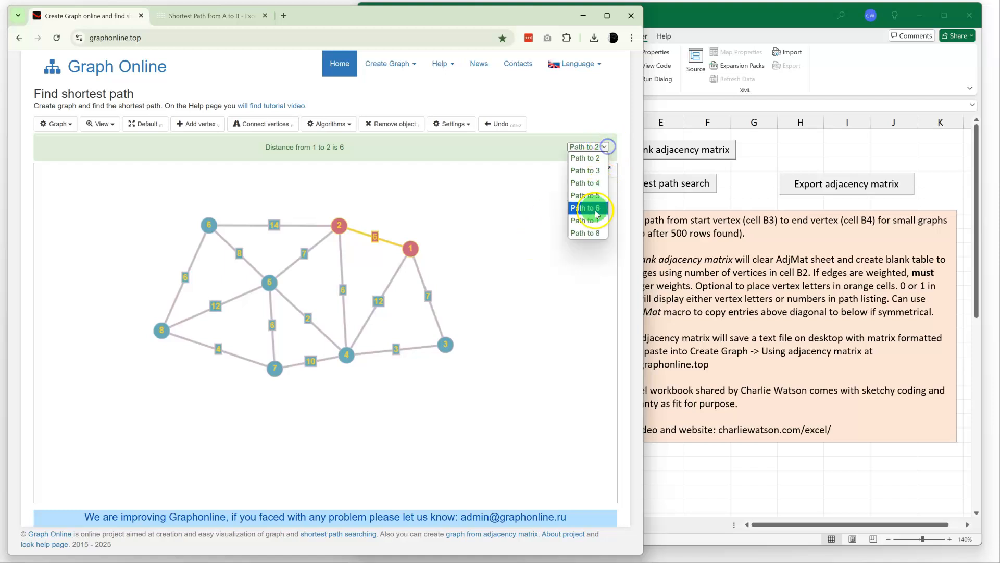
{"action": "left_click", "coordinate": [584, 234]}
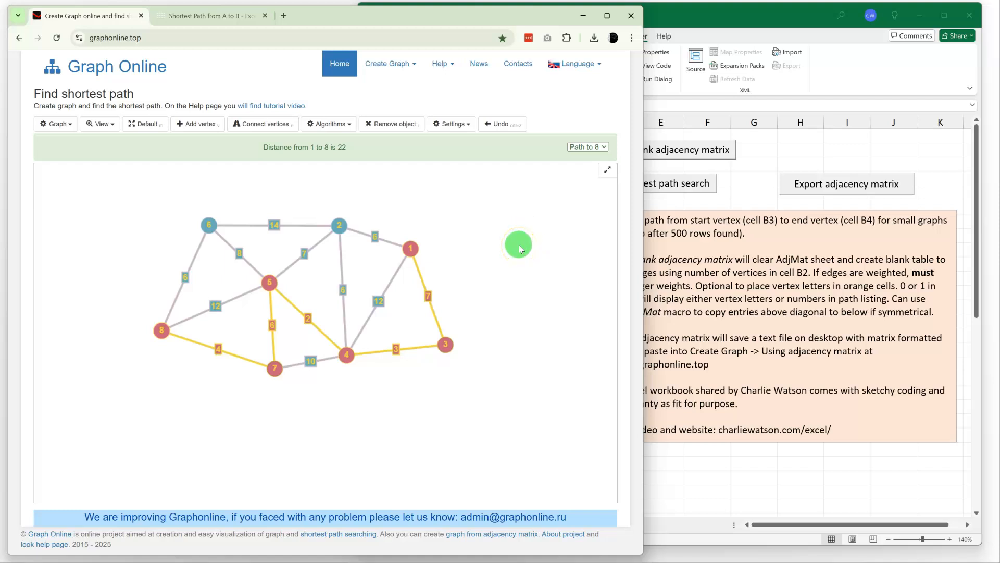
{"action": "left_click", "coordinate": [514, 271]}
{"action": "left_click", "coordinate": [305, 23]}
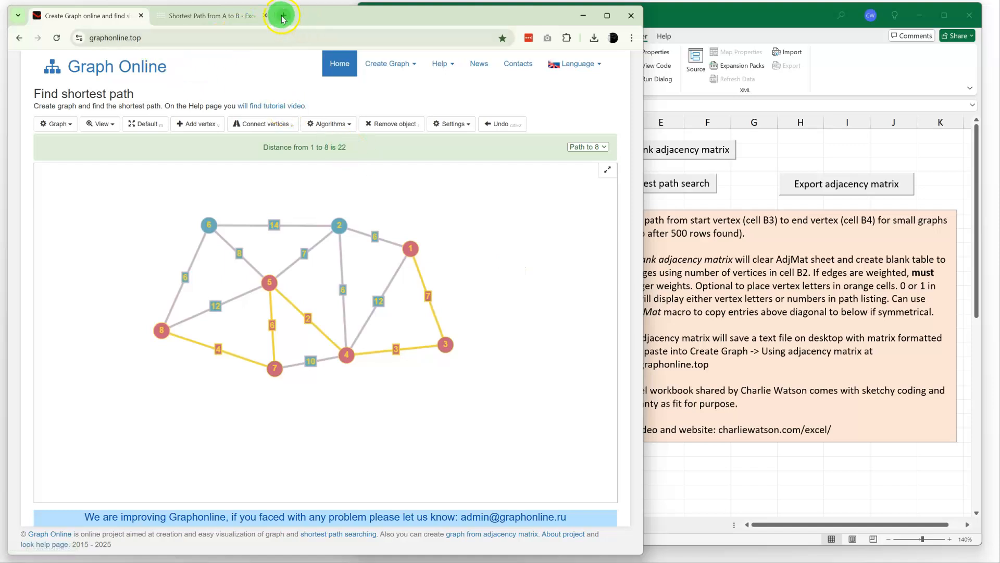
{"action": "left_click", "coordinate": [282, 16]}
{"action": "left_click", "coordinate": [328, 56]}
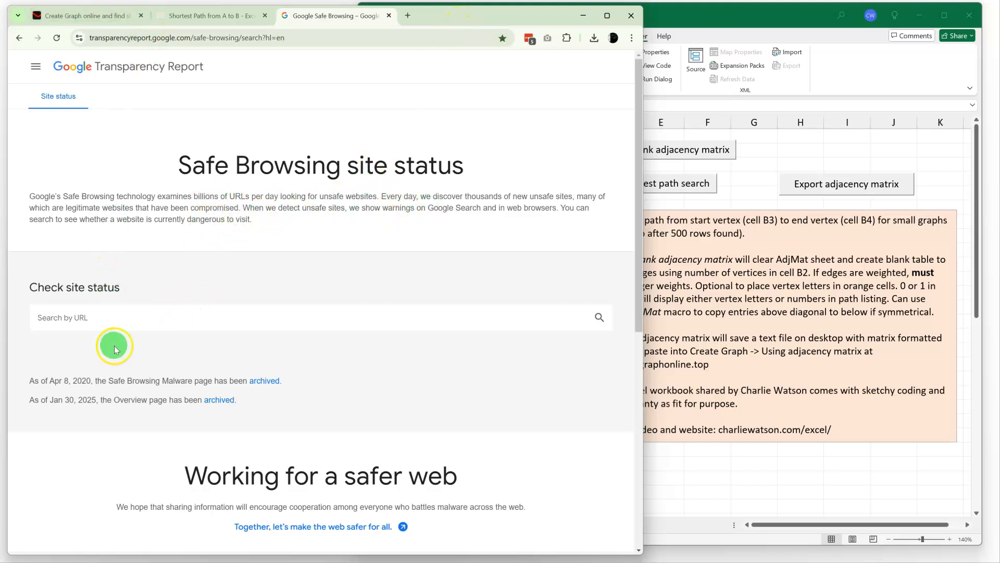
{"action": "left_click", "coordinate": [82, 16]}
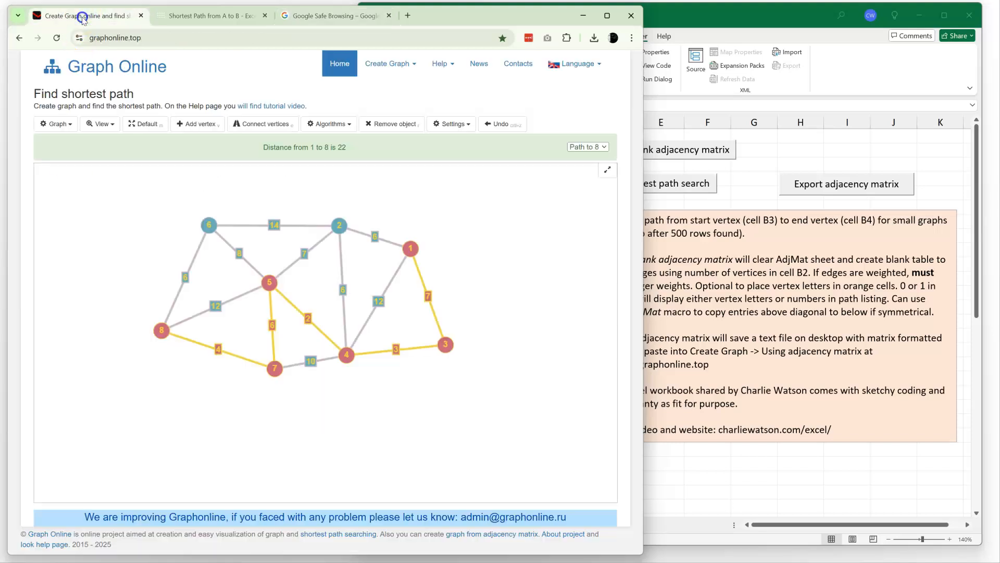
{"action": "left_click", "coordinate": [141, 35]}
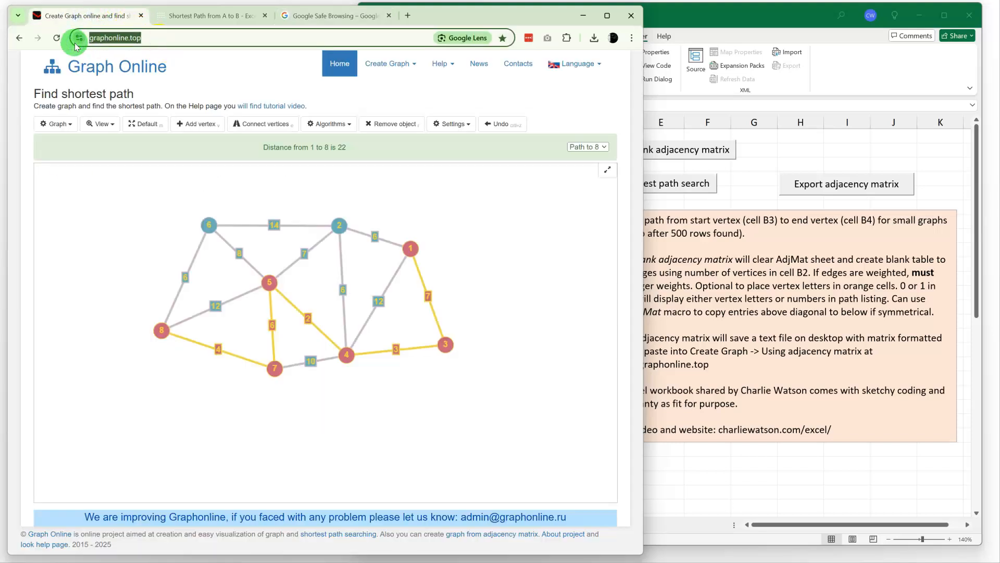
{"action": "left_click", "coordinate": [344, 16]}
{"action": "left_click", "coordinate": [99, 319]}
{"action": "key", "text": "ctrl+v"}
{"action": "left_click", "coordinate": [591, 324]}
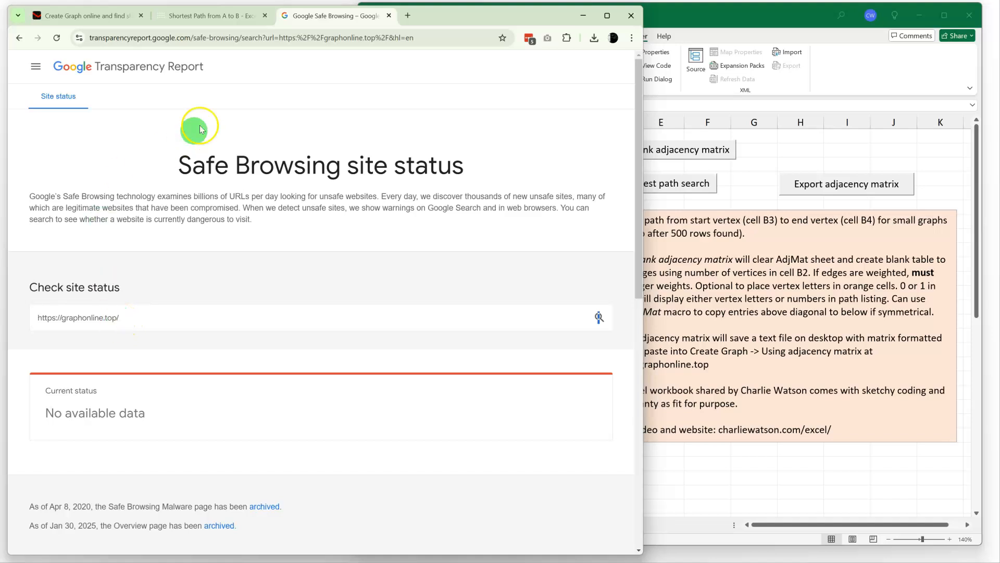
{"action": "left_click", "coordinate": [101, 17]}
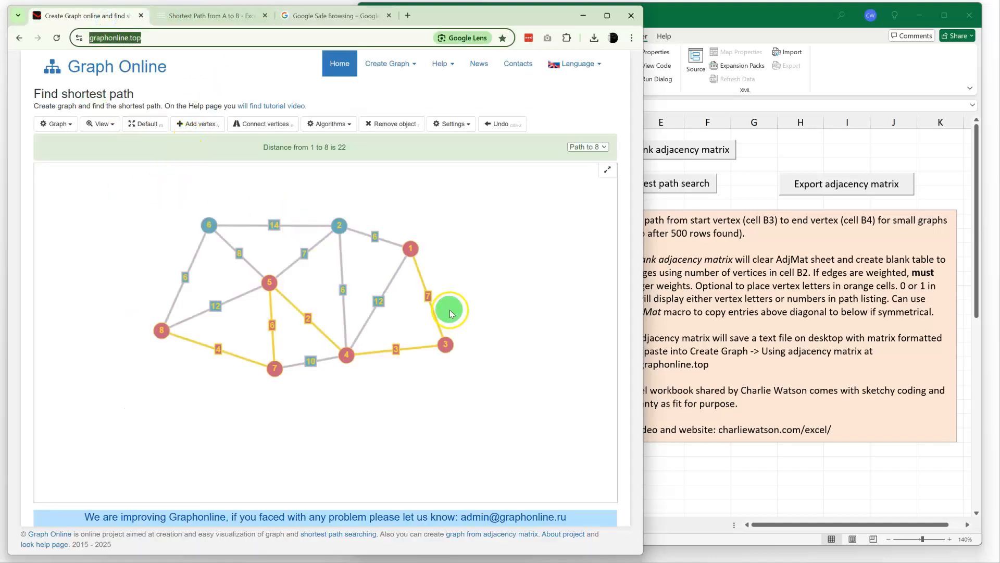